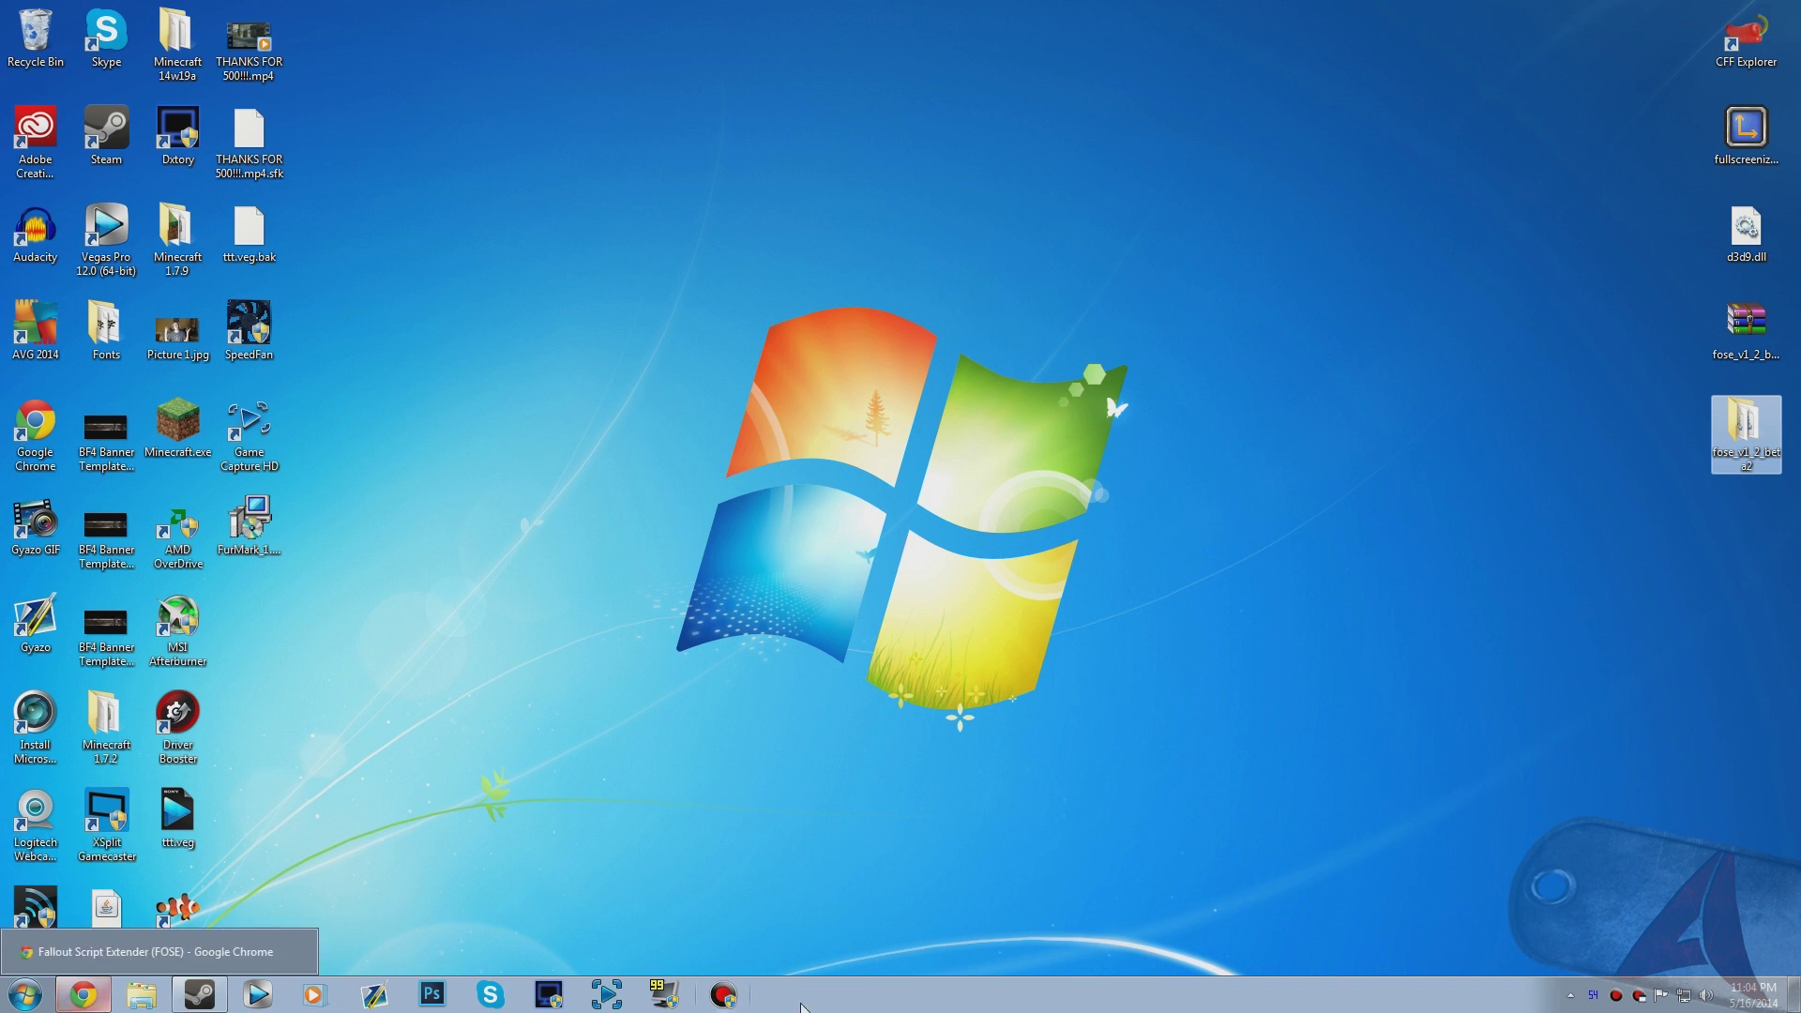
Step: Review the FOSE page at fose.silverlock.org for the v1.2 beta2 download
{"action": "left_click", "coordinate": [748, 696]}
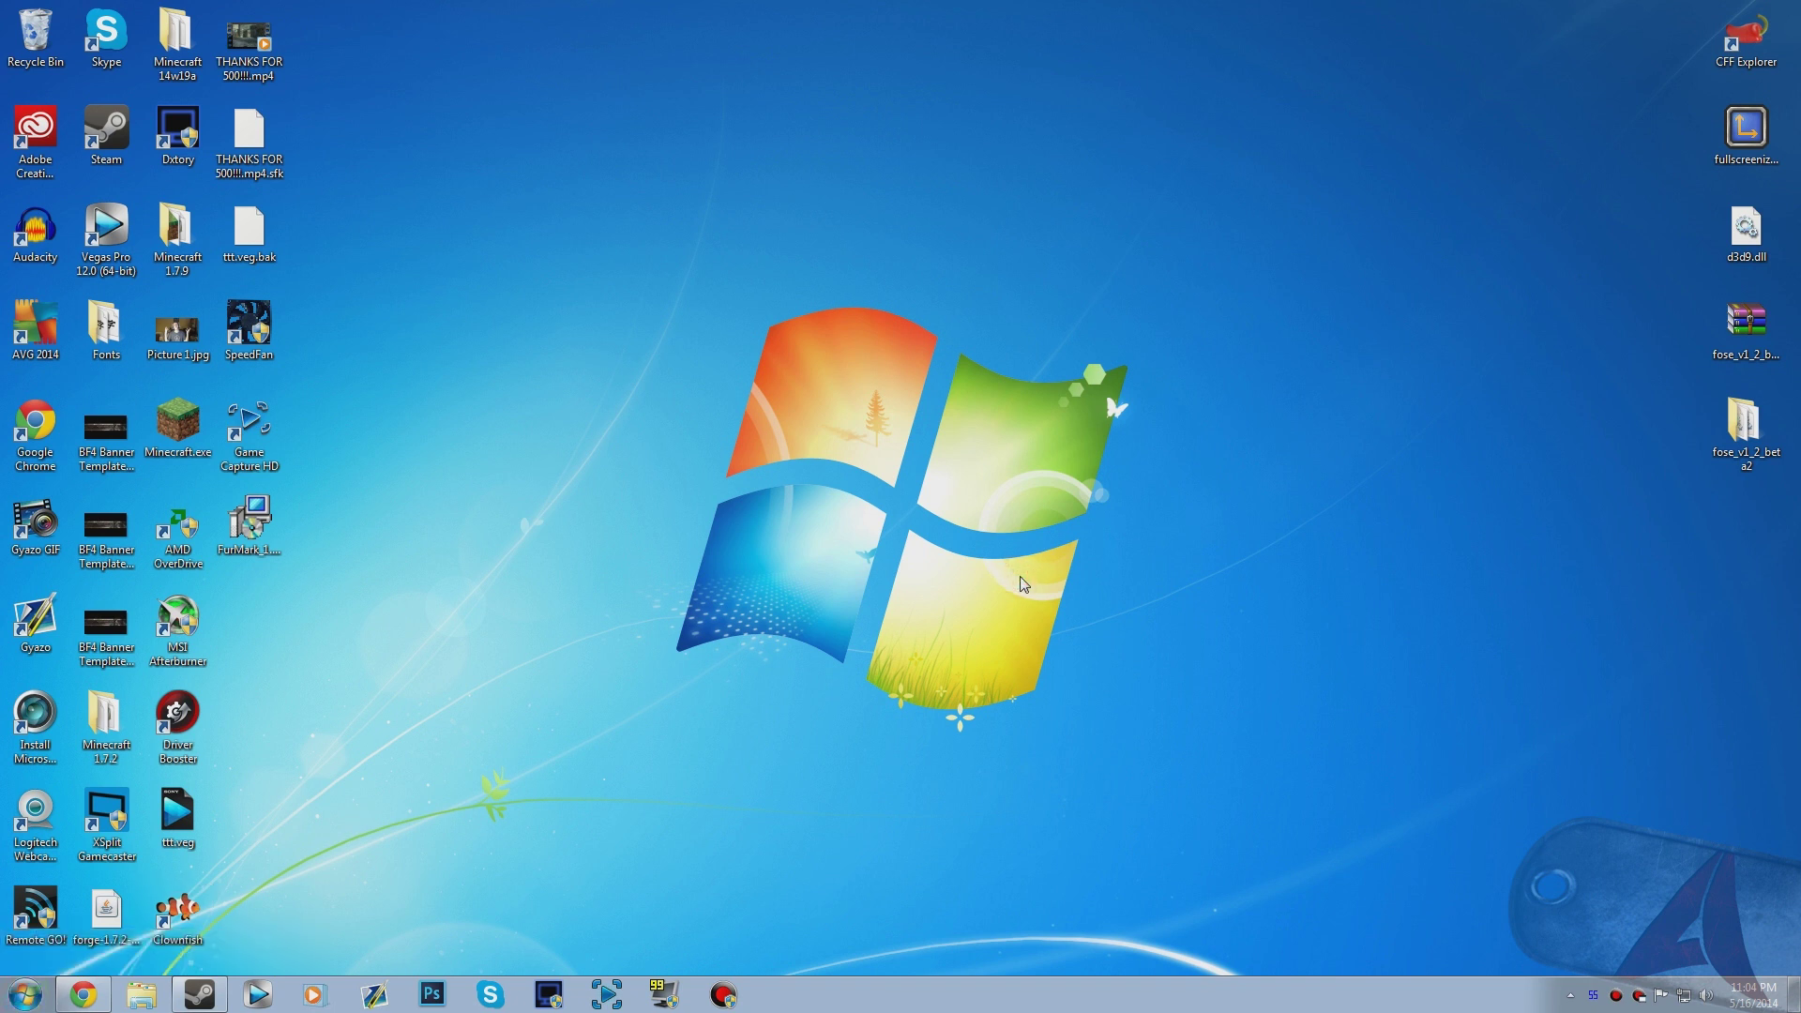
{"action": "mouse_move", "coordinate": [84, 1000]}
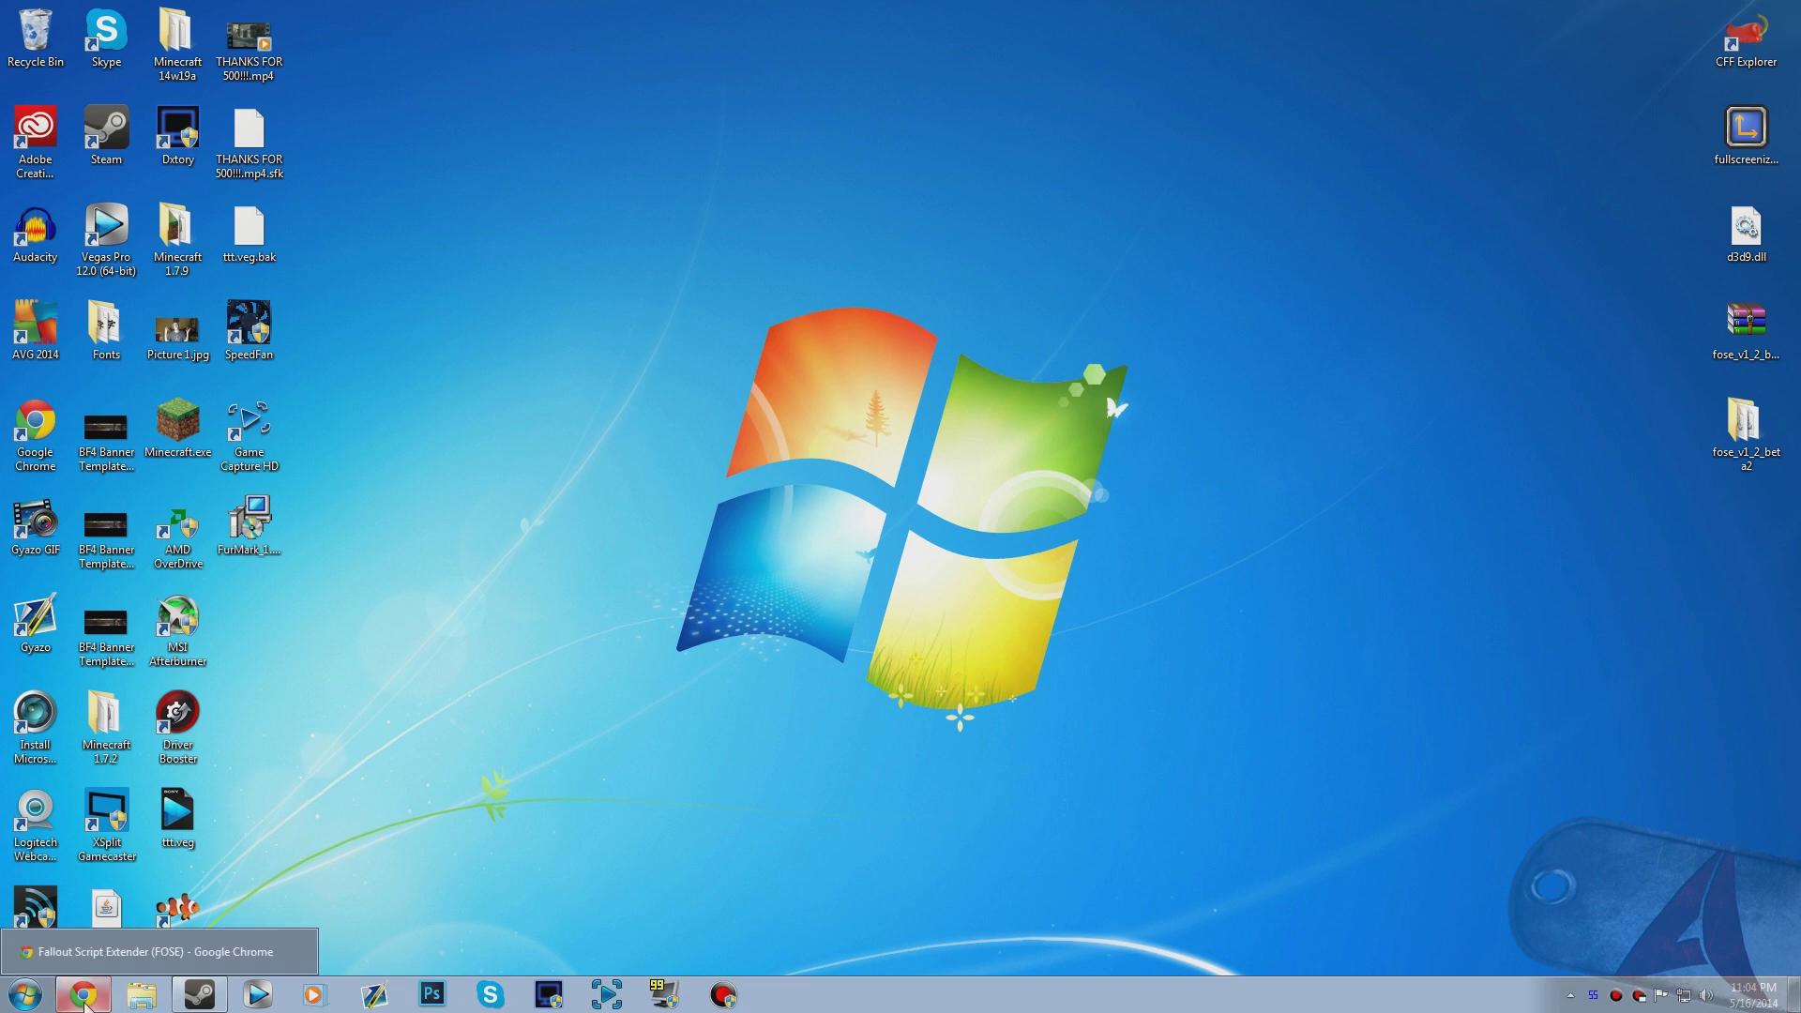
{"action": "left_click", "coordinate": [85, 1002]}
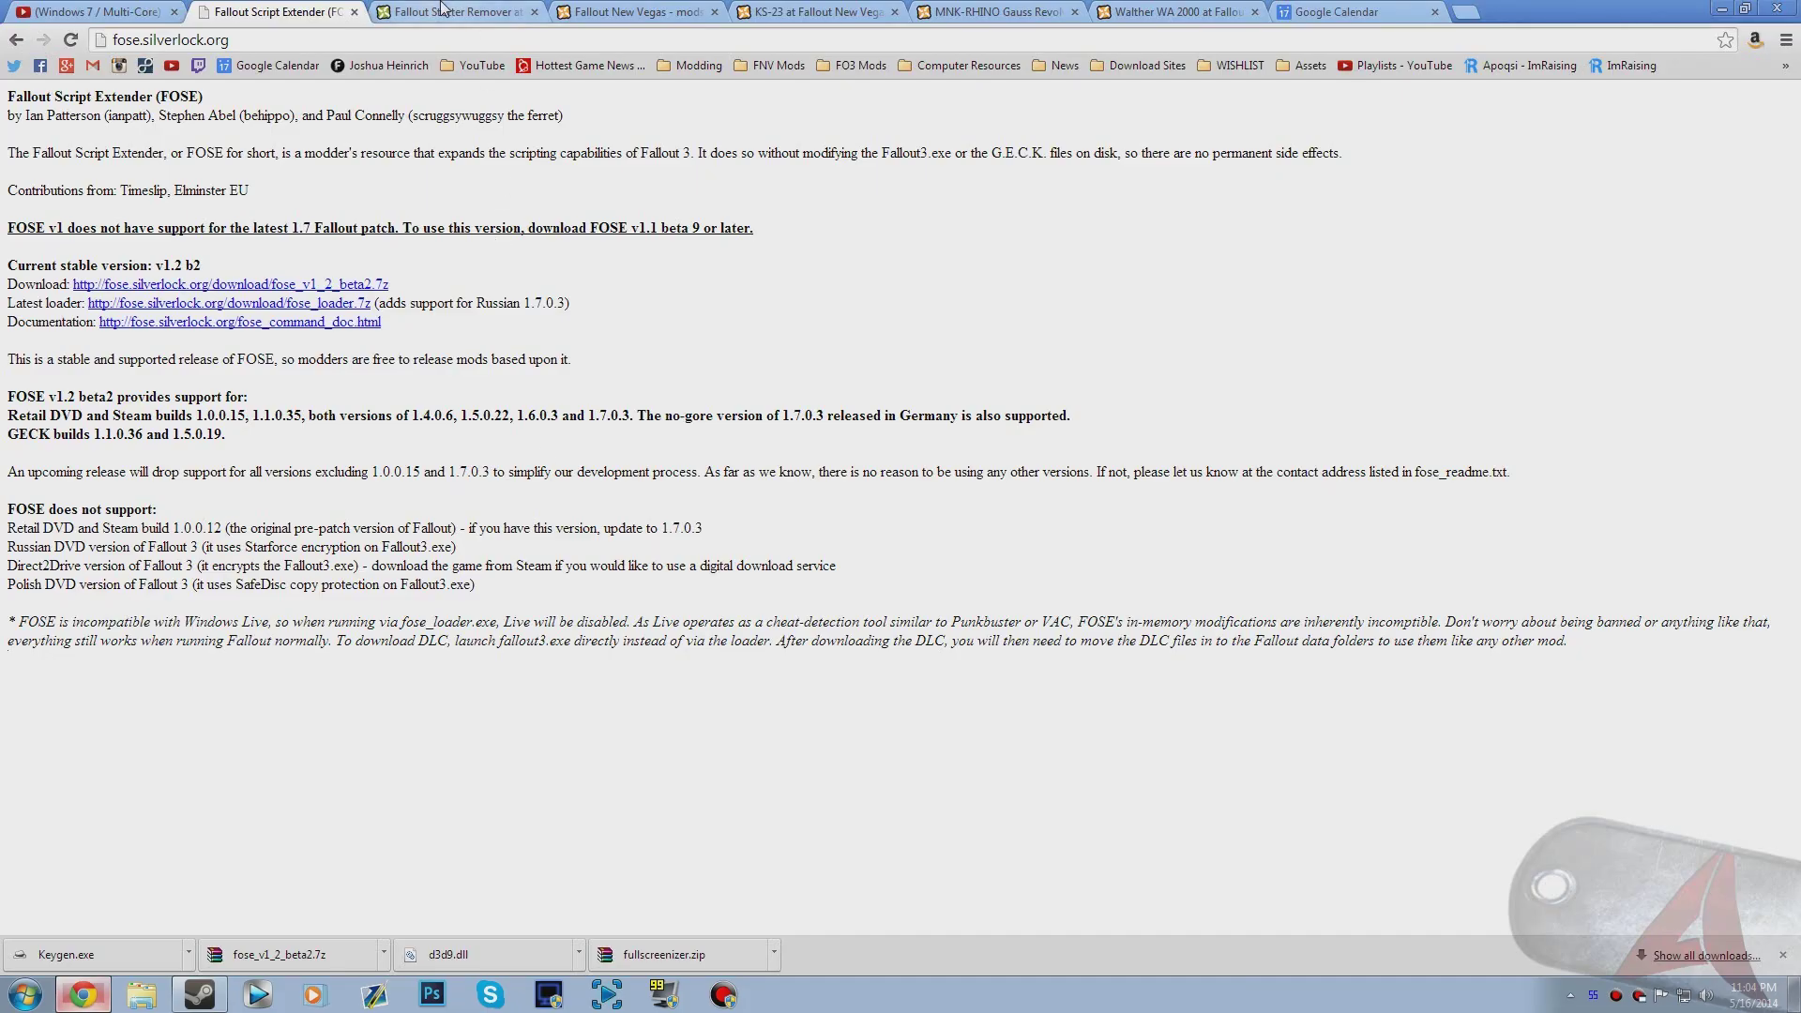
{"action": "left_click", "coordinate": [141, 11]}
{"action": "left_click", "coordinate": [301, 11]}
{"action": "left_click", "coordinate": [165, 46]}
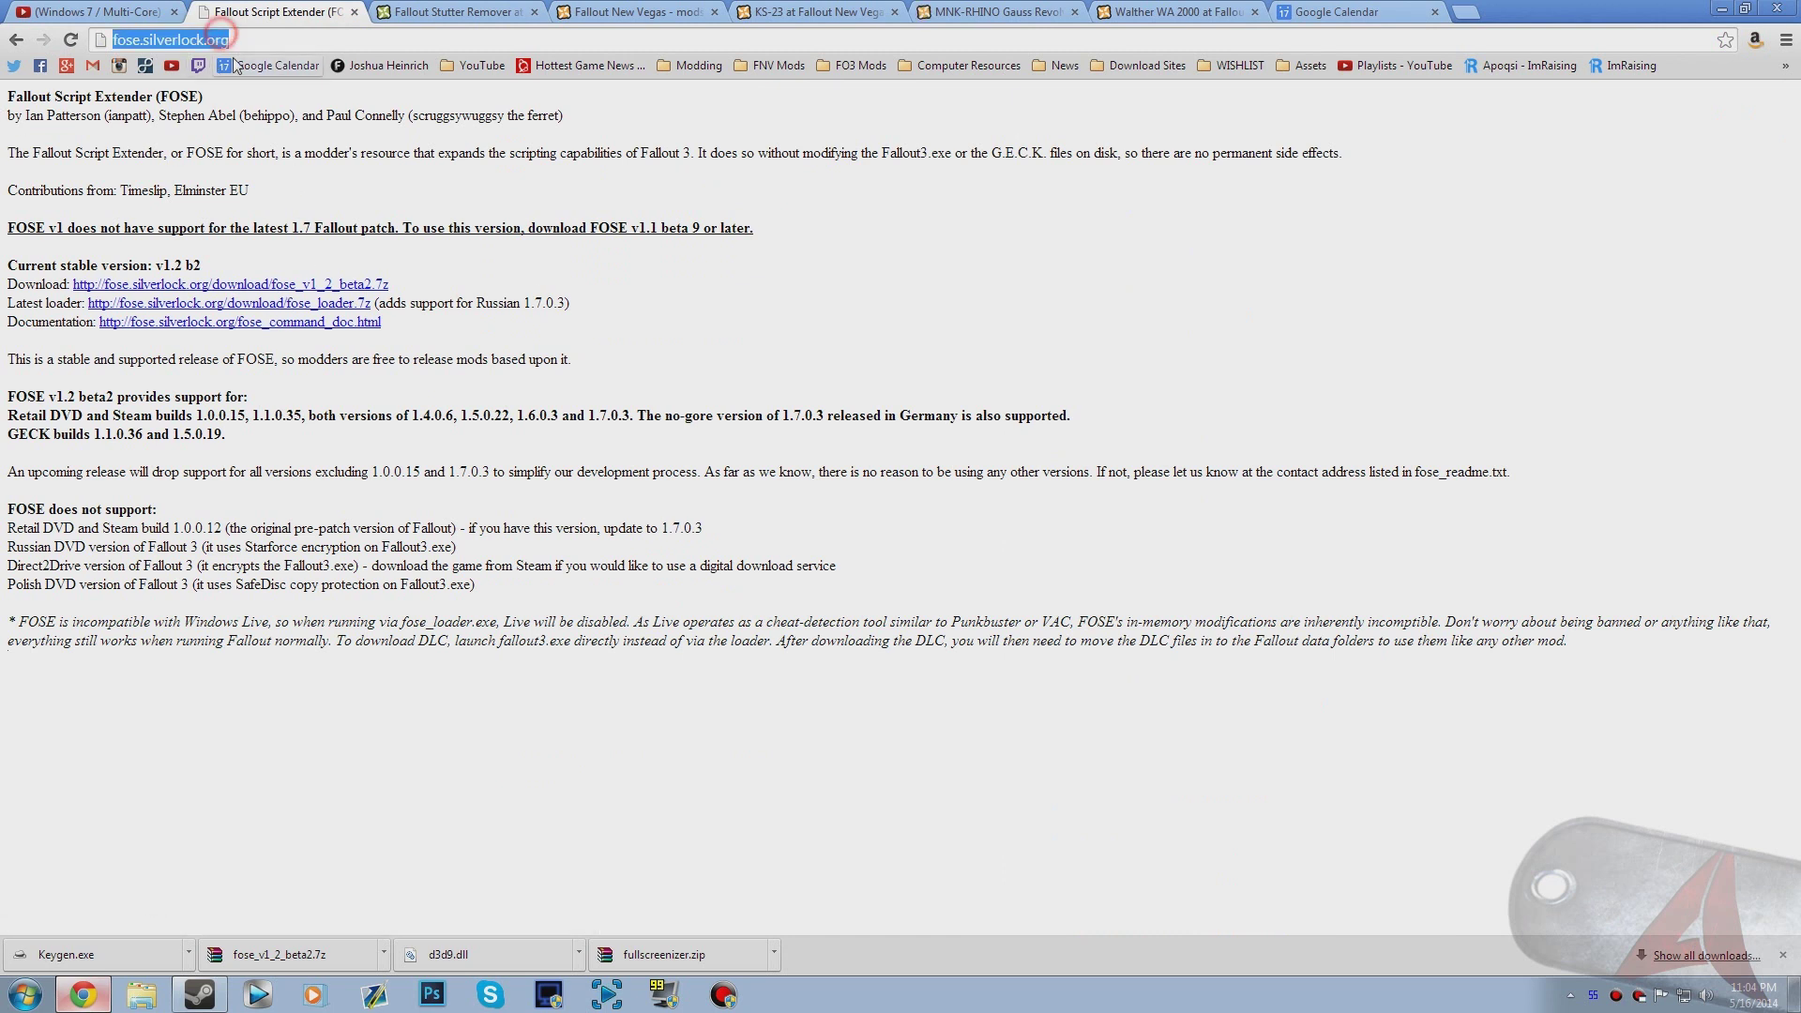
{"action": "left_click", "coordinate": [483, 214]}
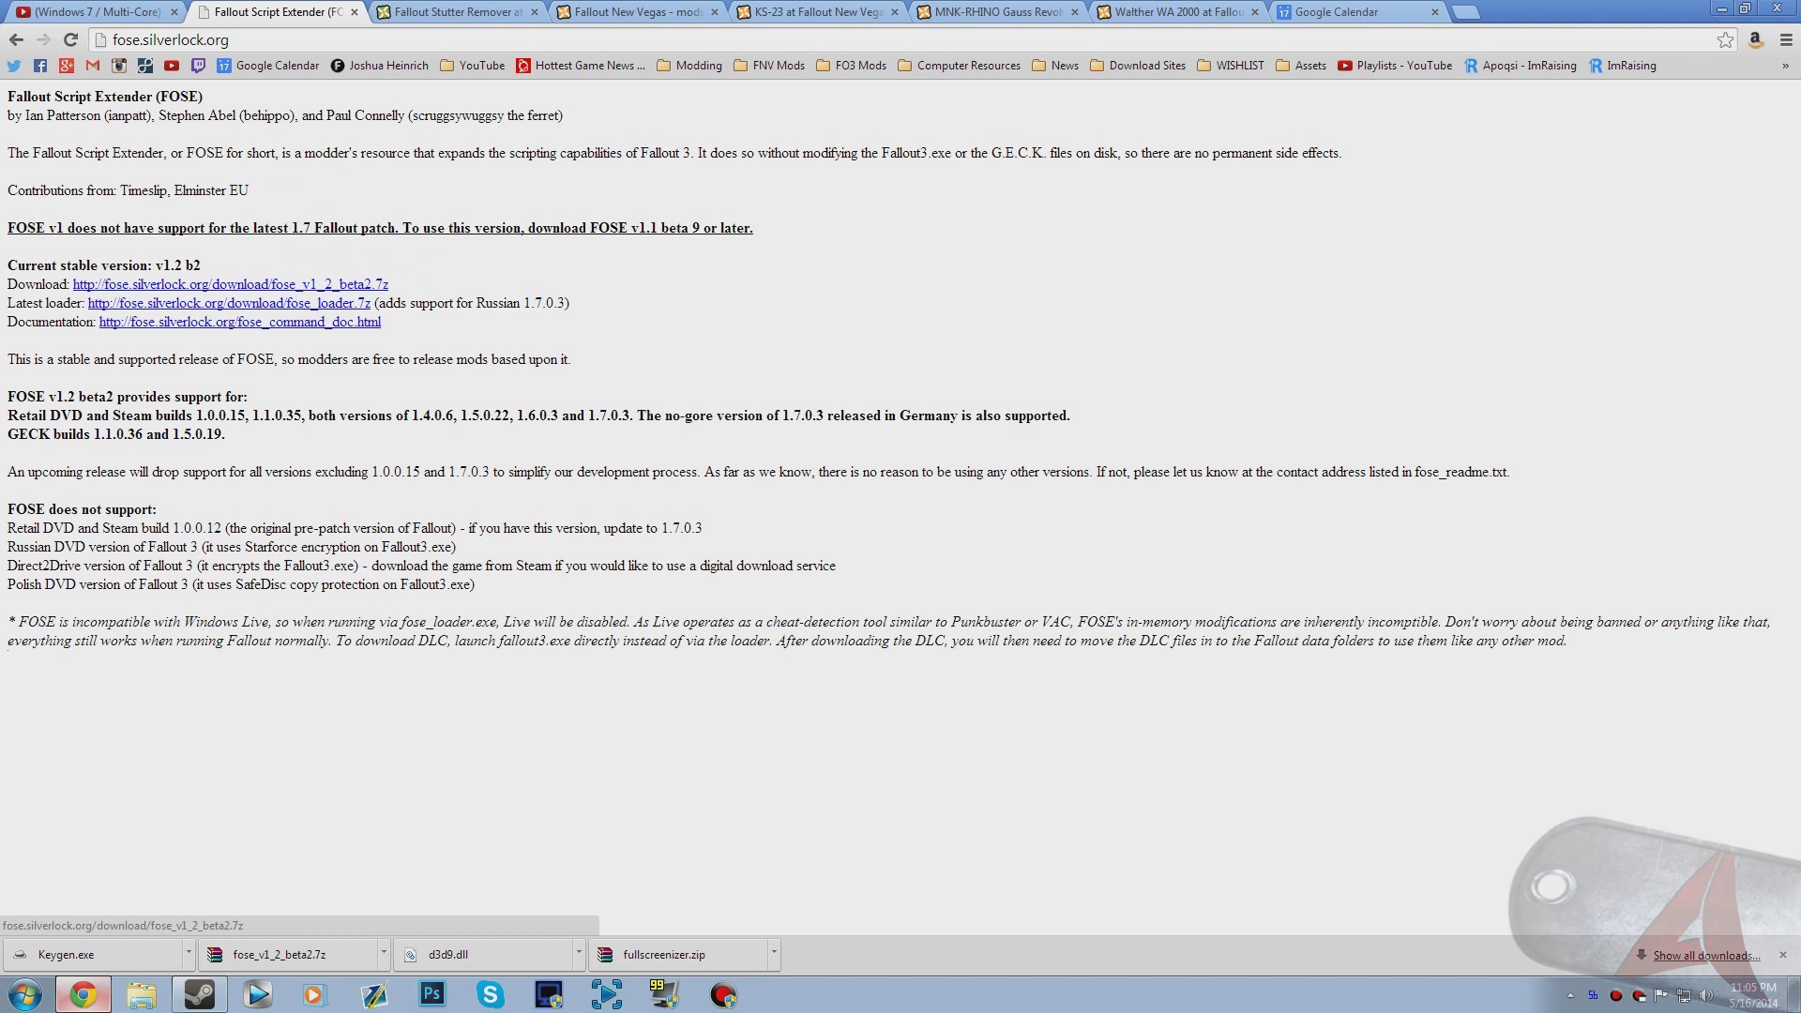
{"action": "left_click_drag", "start_coordinate": [405, 286], "coordinate": [394, 270]}
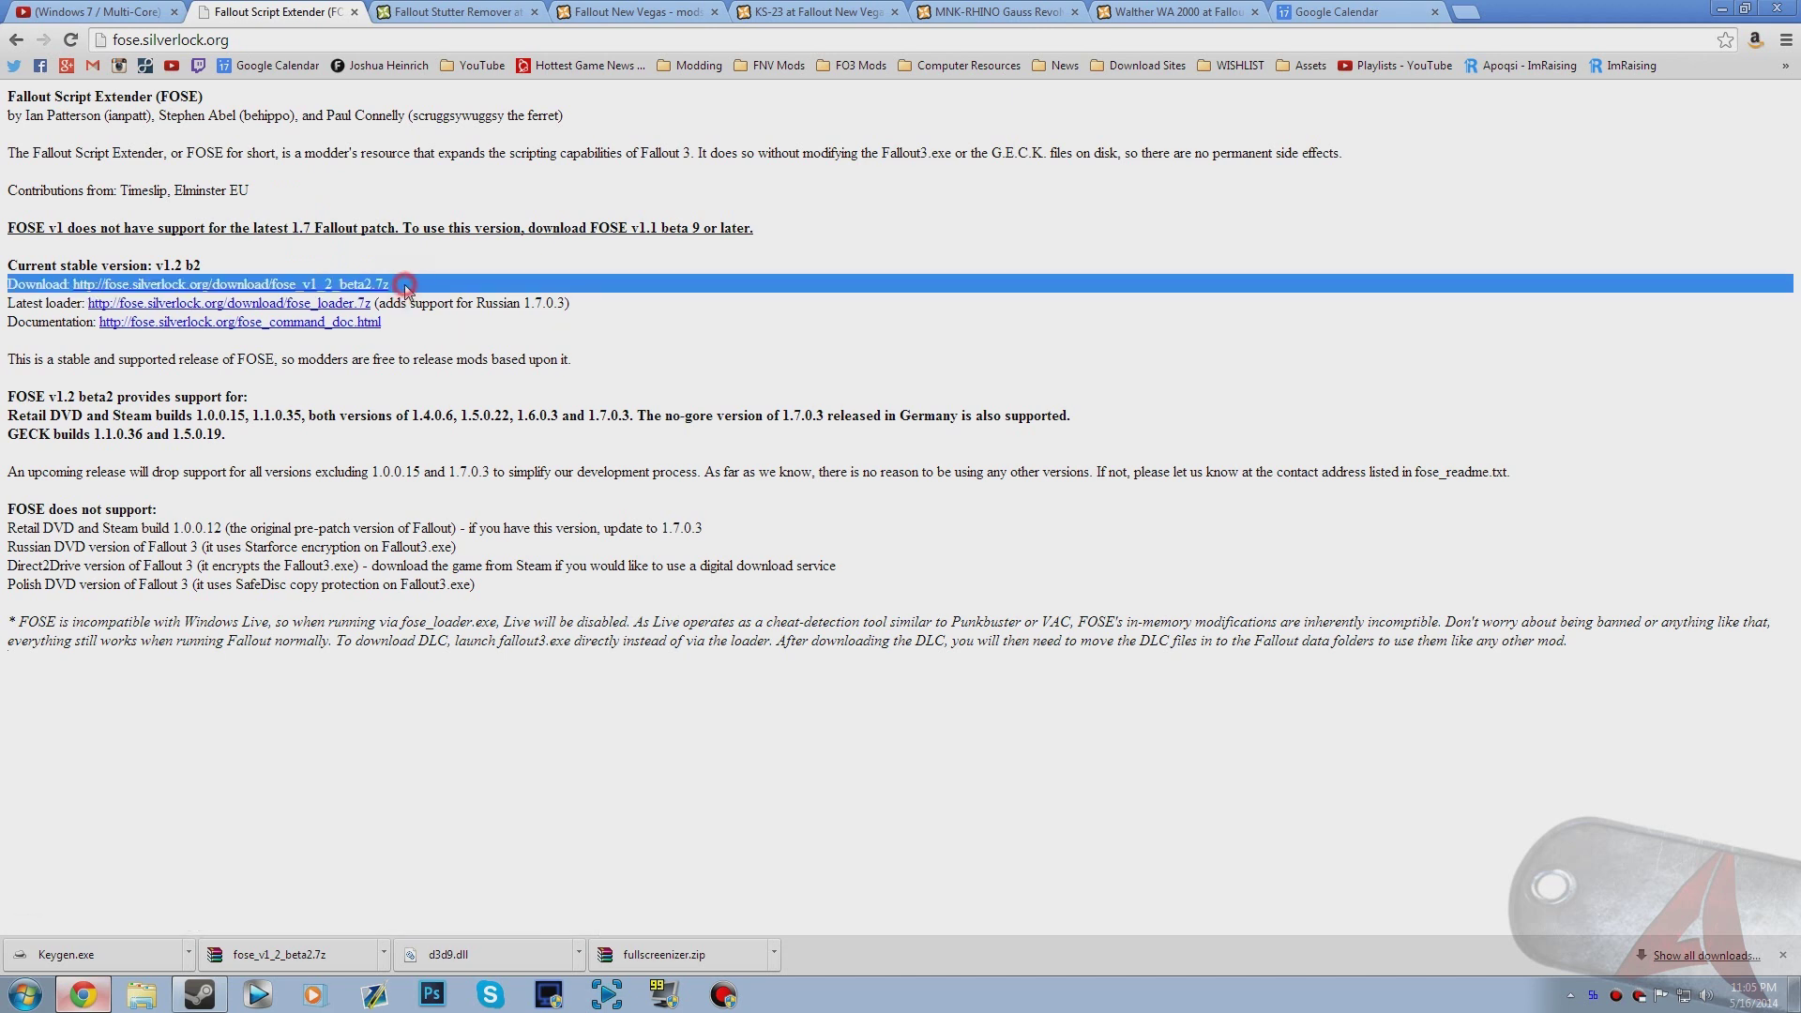
{"action": "left_click", "coordinate": [394, 262]}
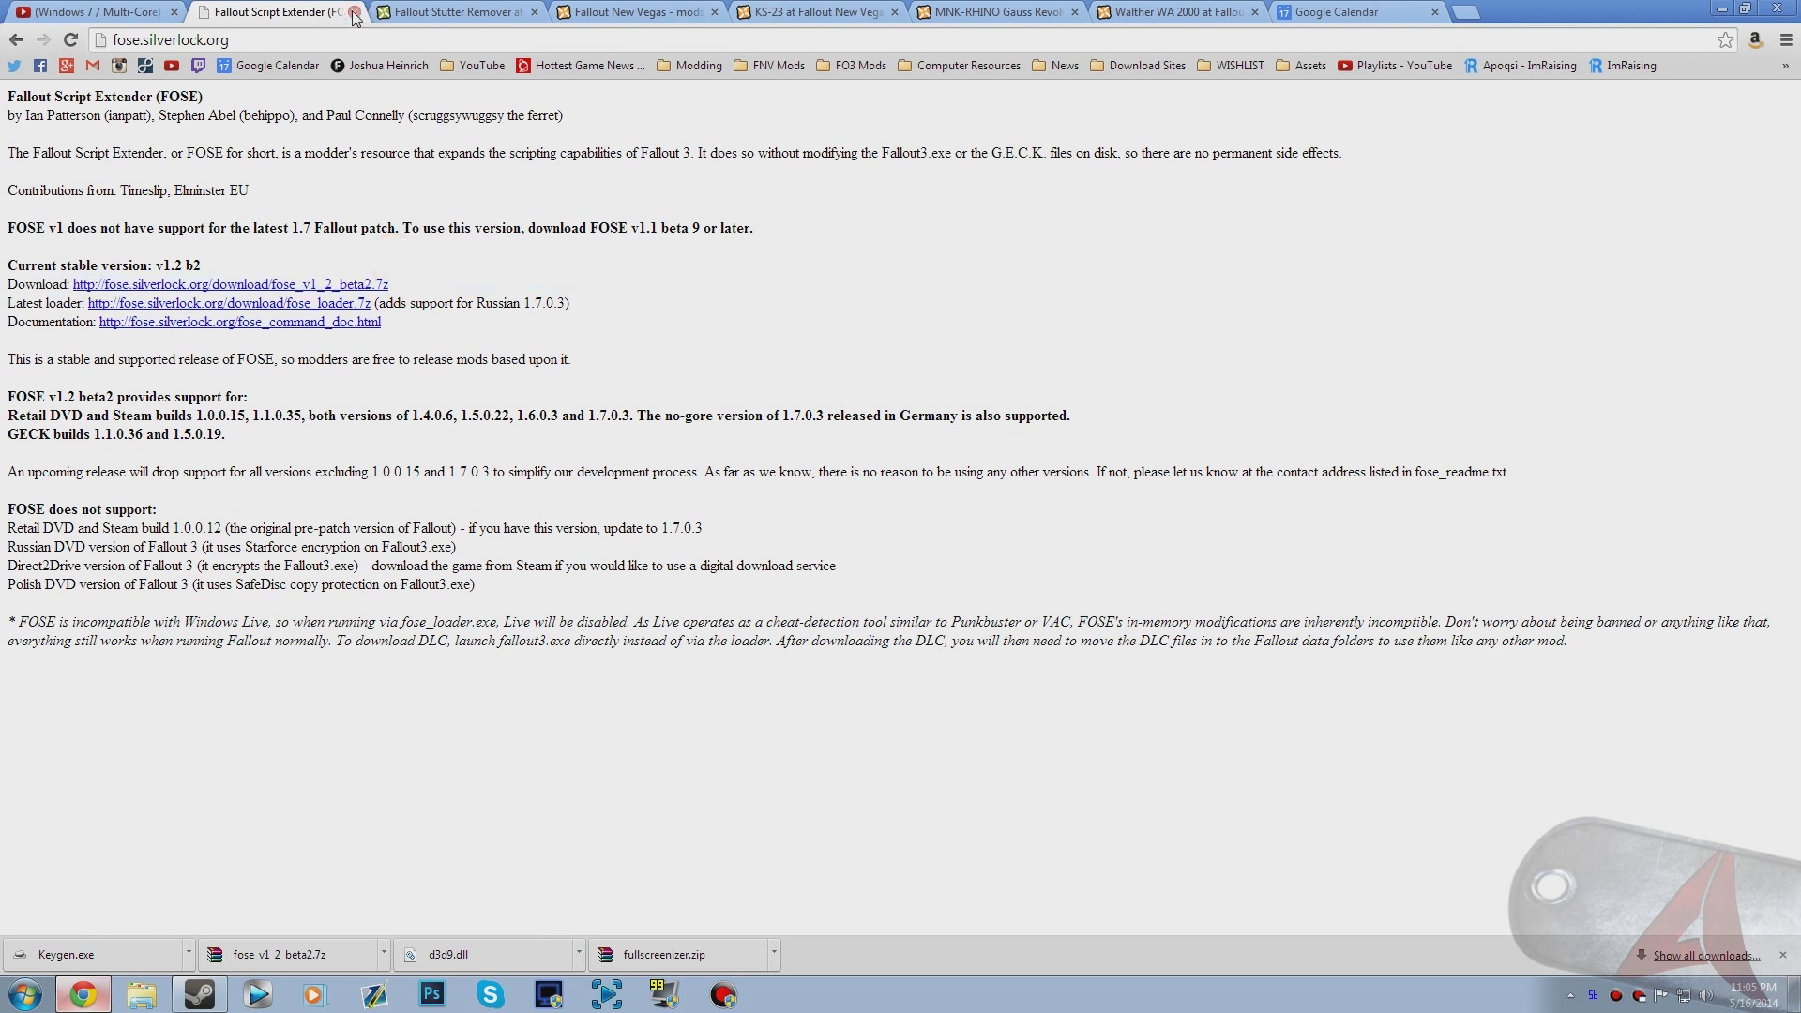
Step: Extract fose_v1_2_beta2.7z directly onto the desktop with Extract Here
{"action": "left_click", "coordinate": [1722, 8]}
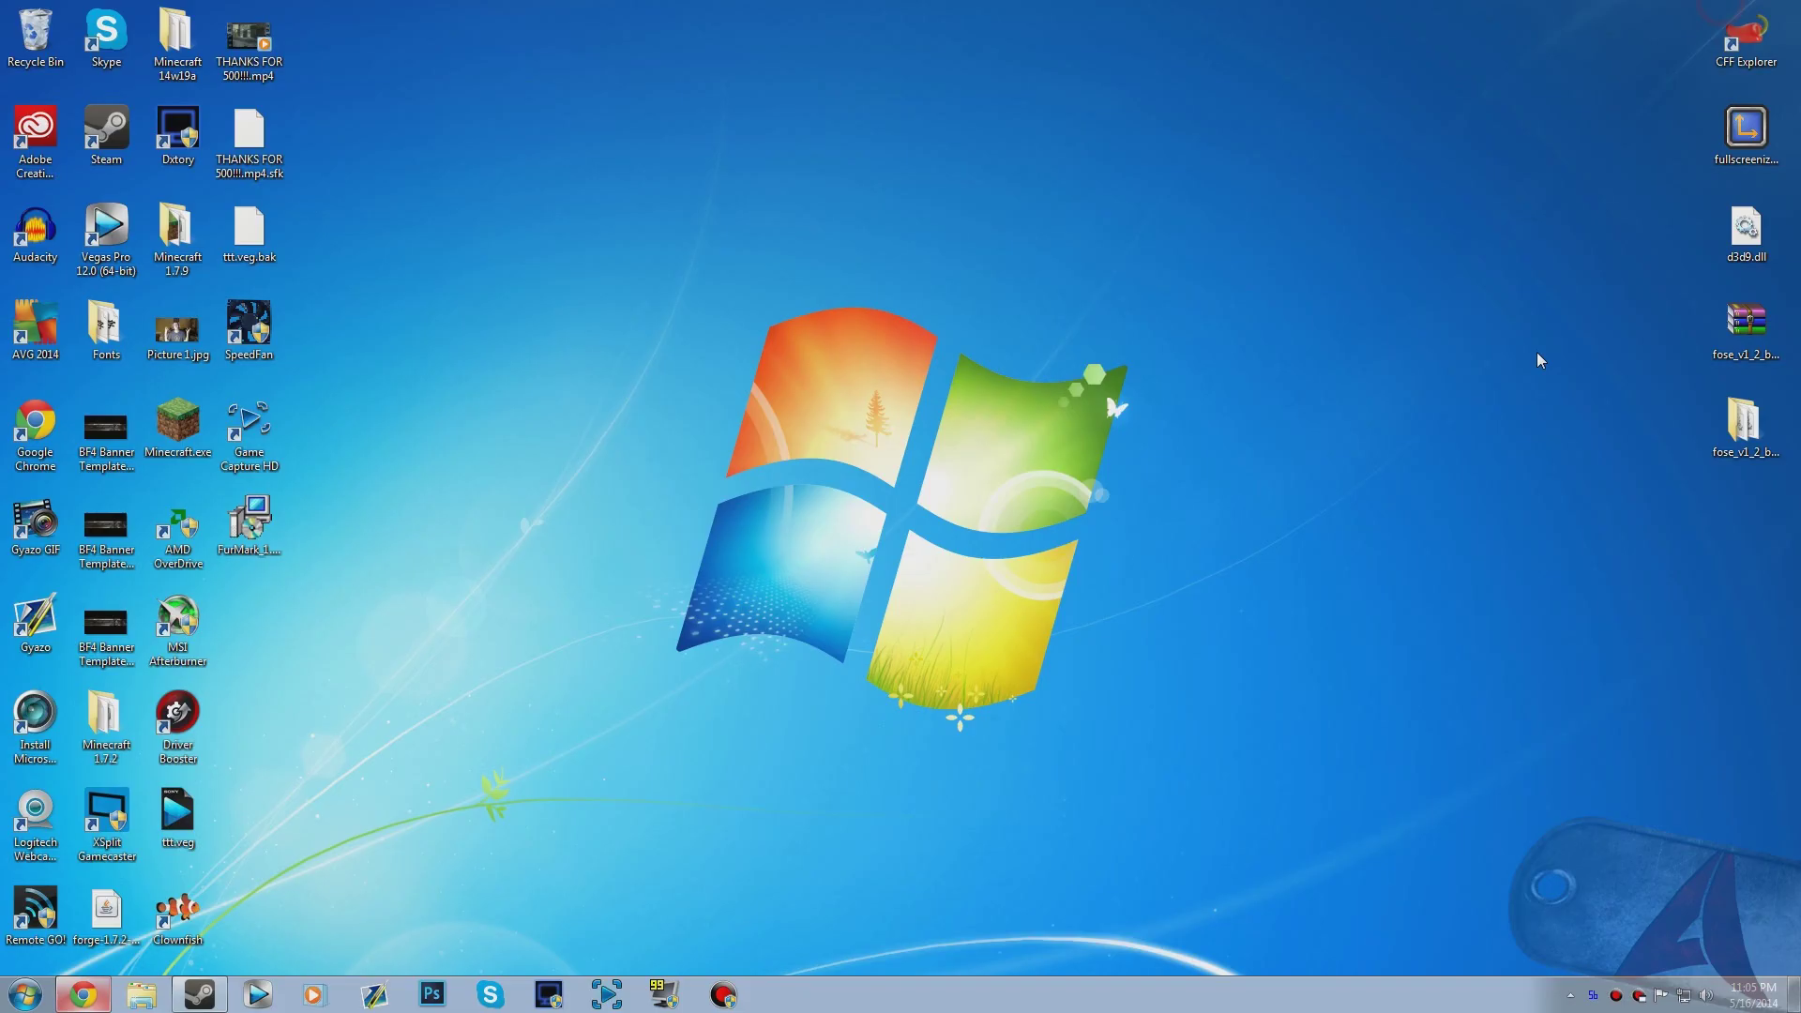
{"action": "left_click", "coordinate": [1739, 356]}
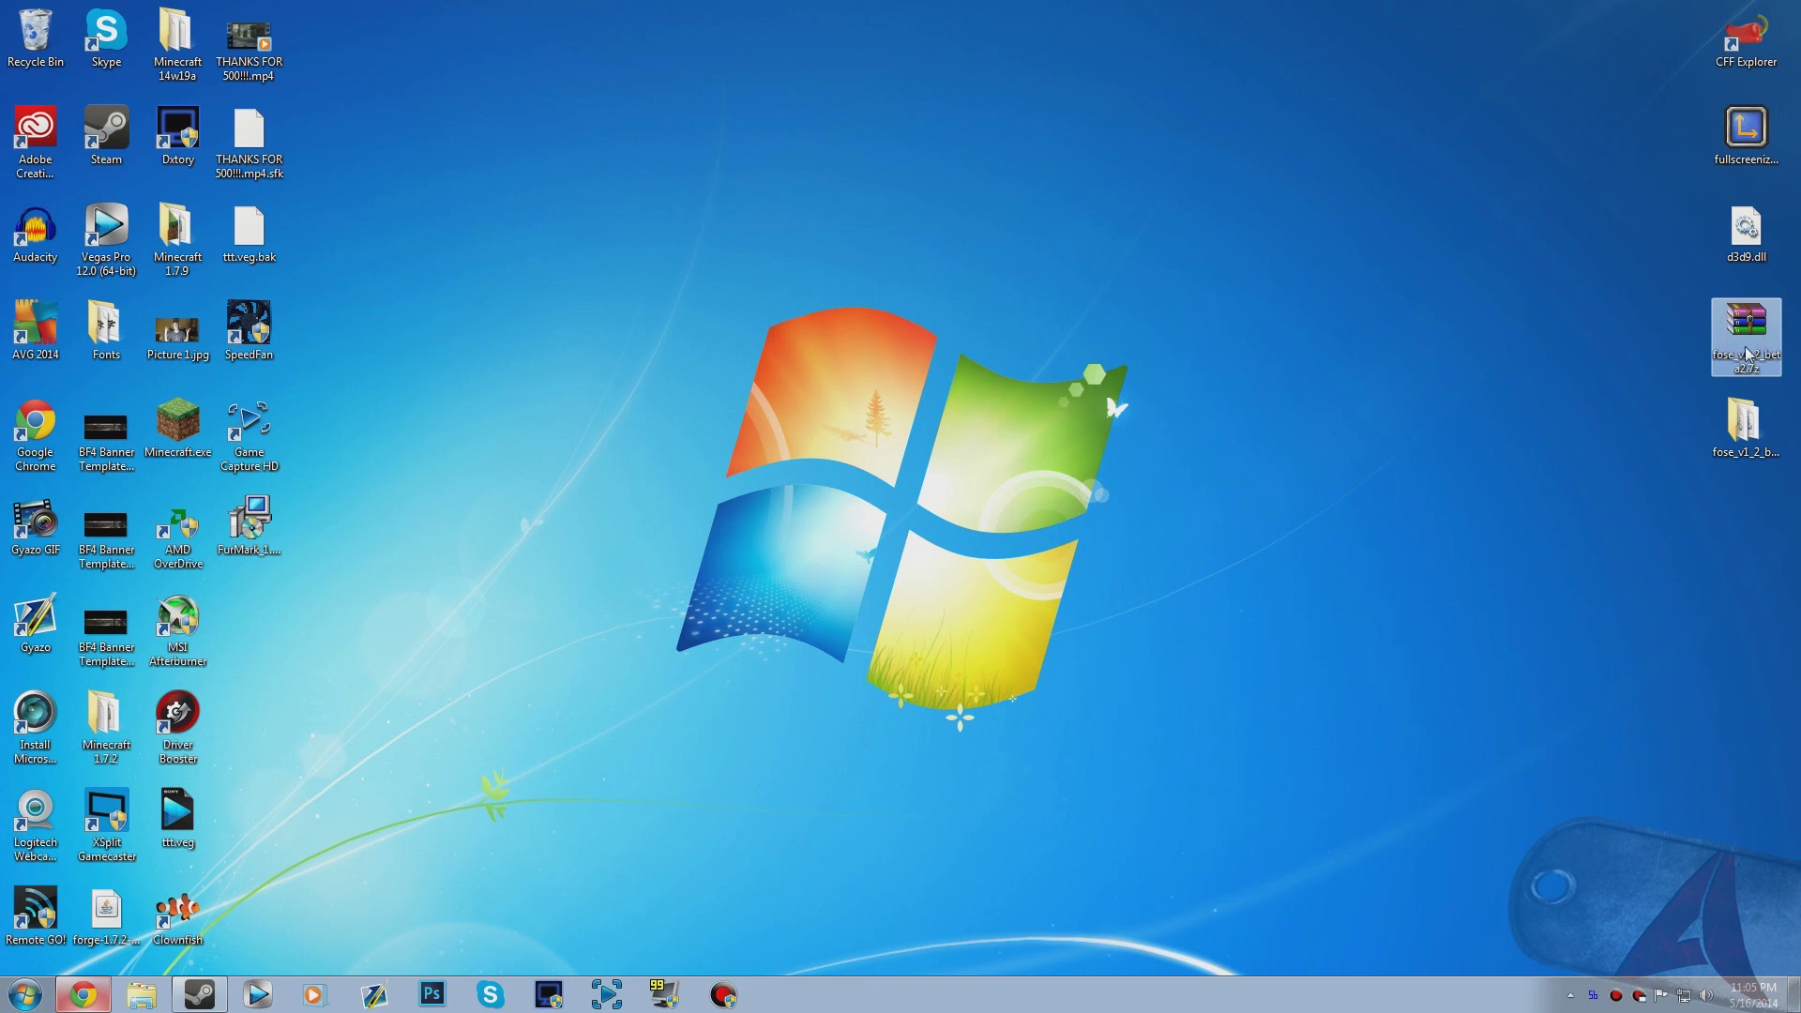
{"action": "left_click", "coordinate": [1595, 461]}
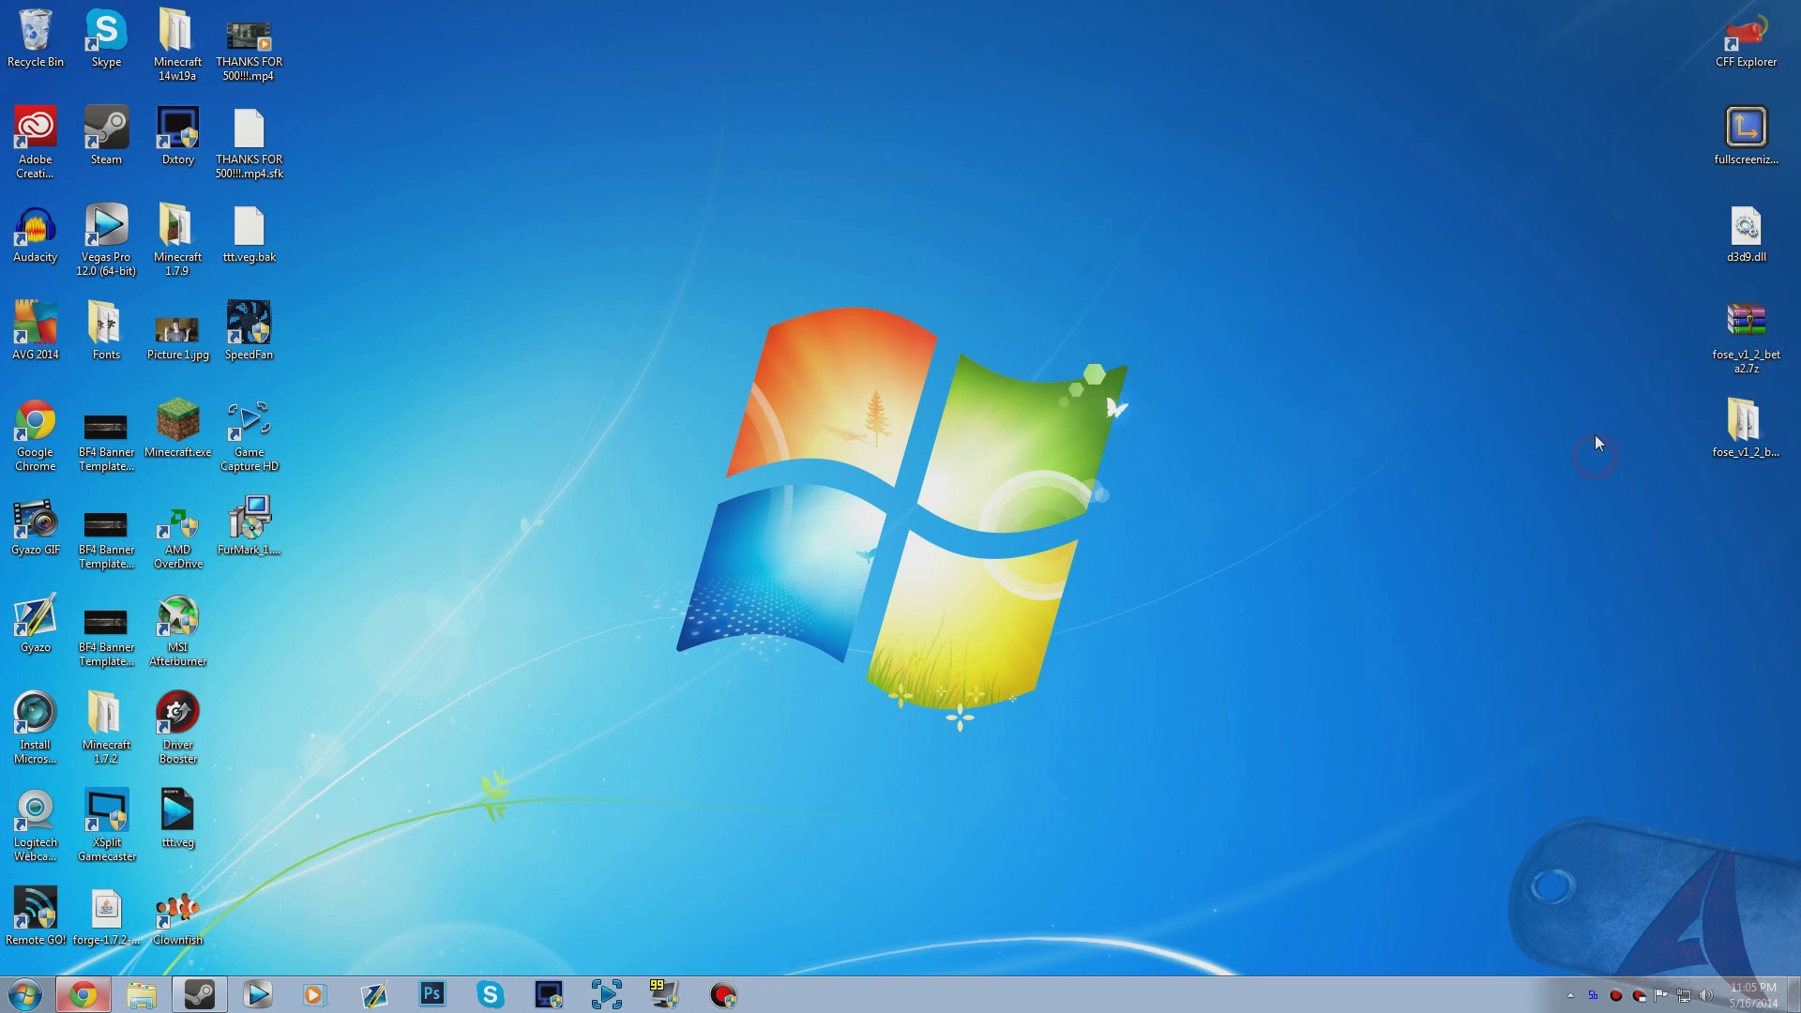
{"action": "left_click", "coordinate": [1743, 365]}
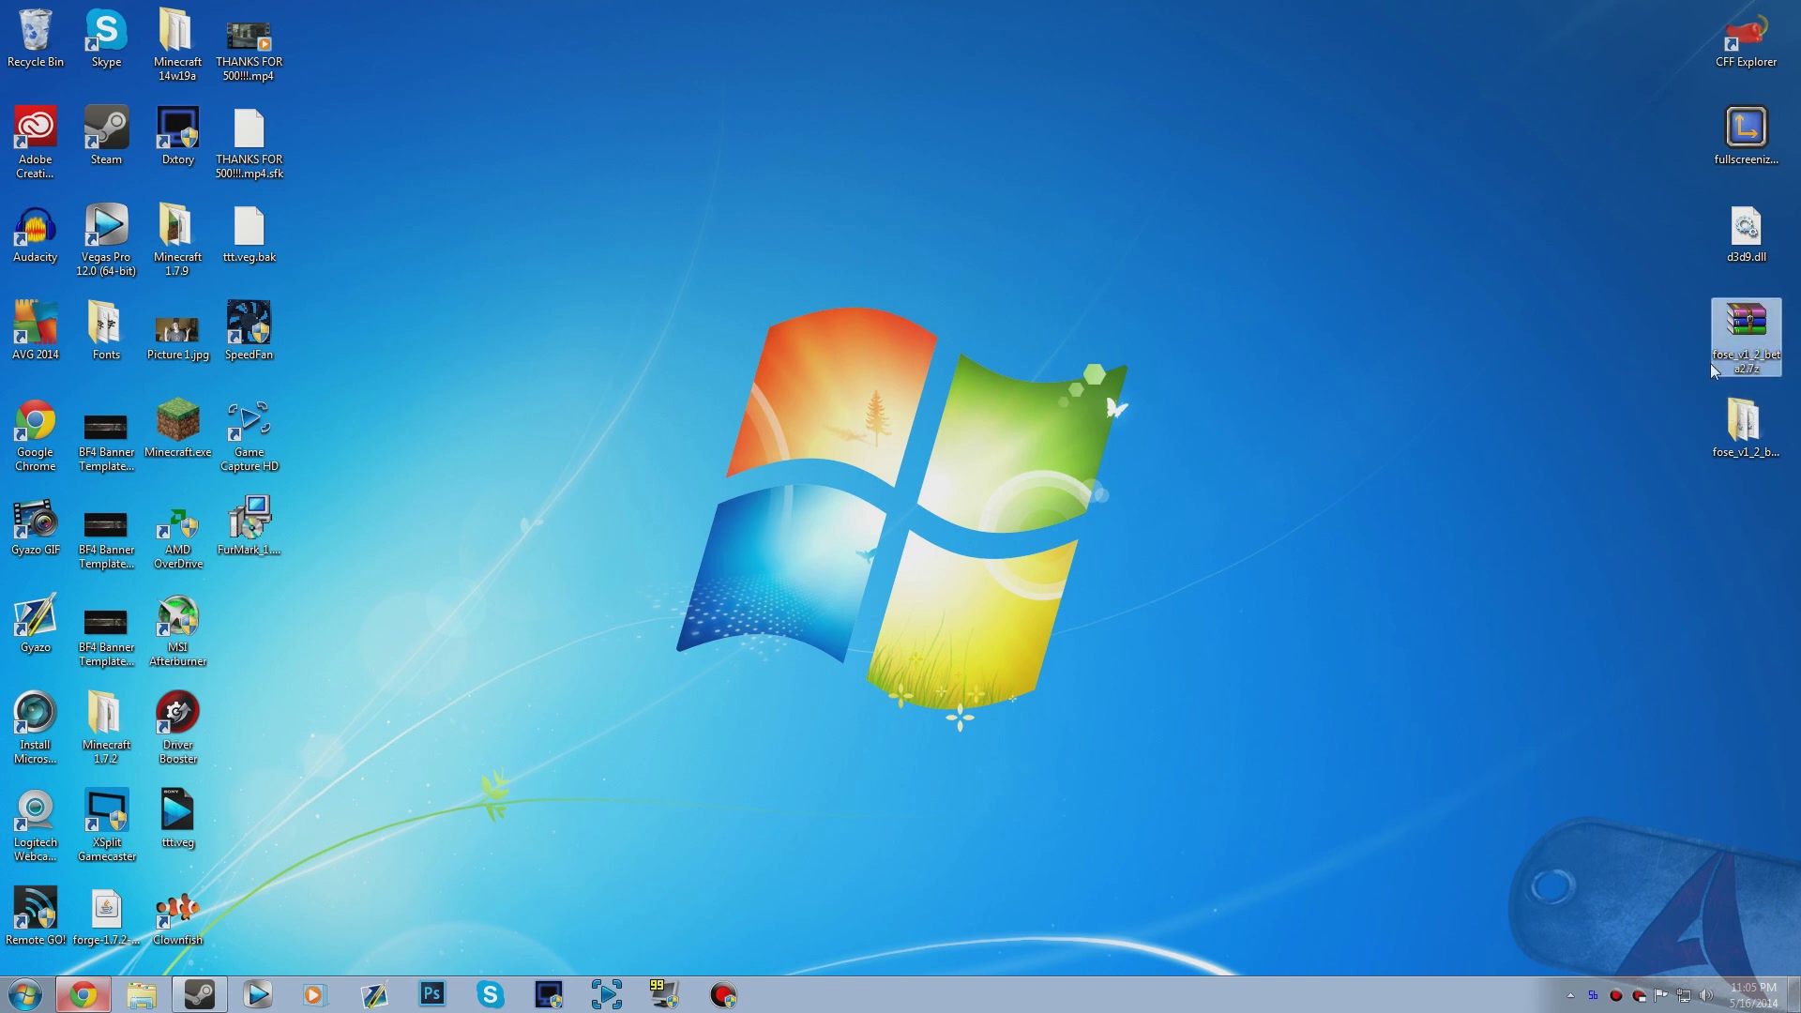
{"action": "right_click", "coordinate": [1747, 330]}
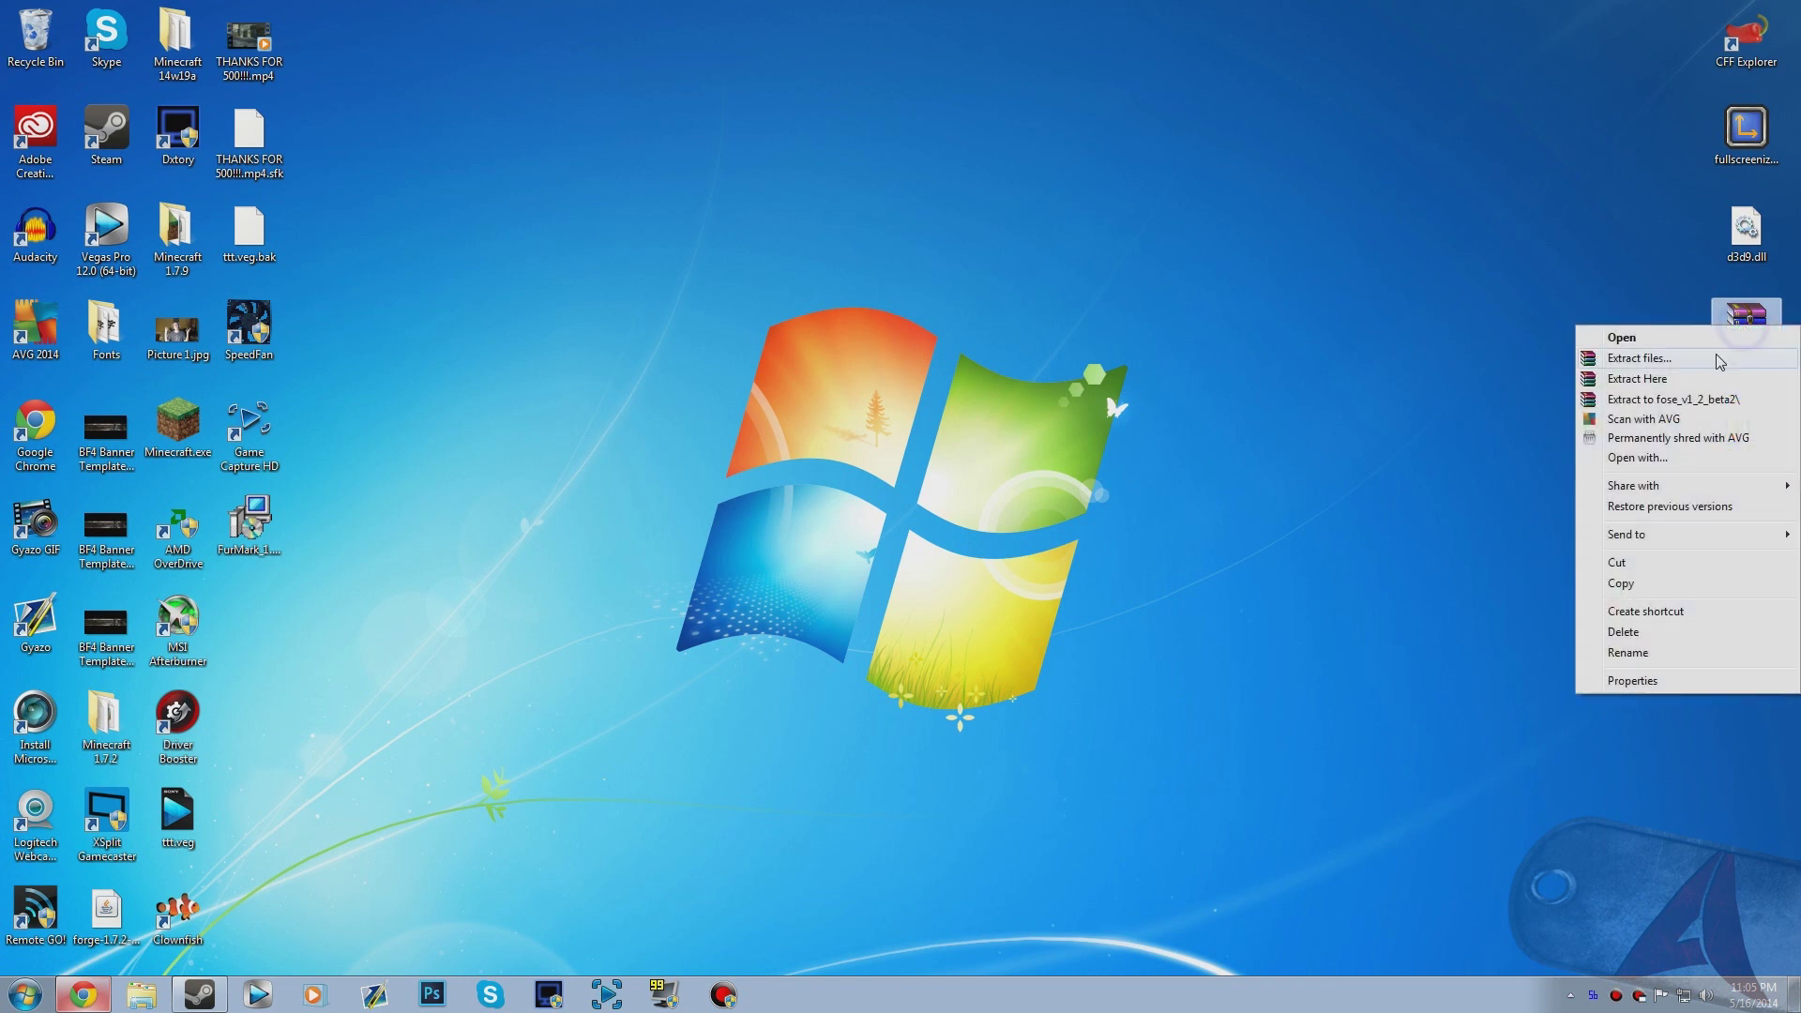
{"action": "left_click", "coordinate": [1637, 379]}
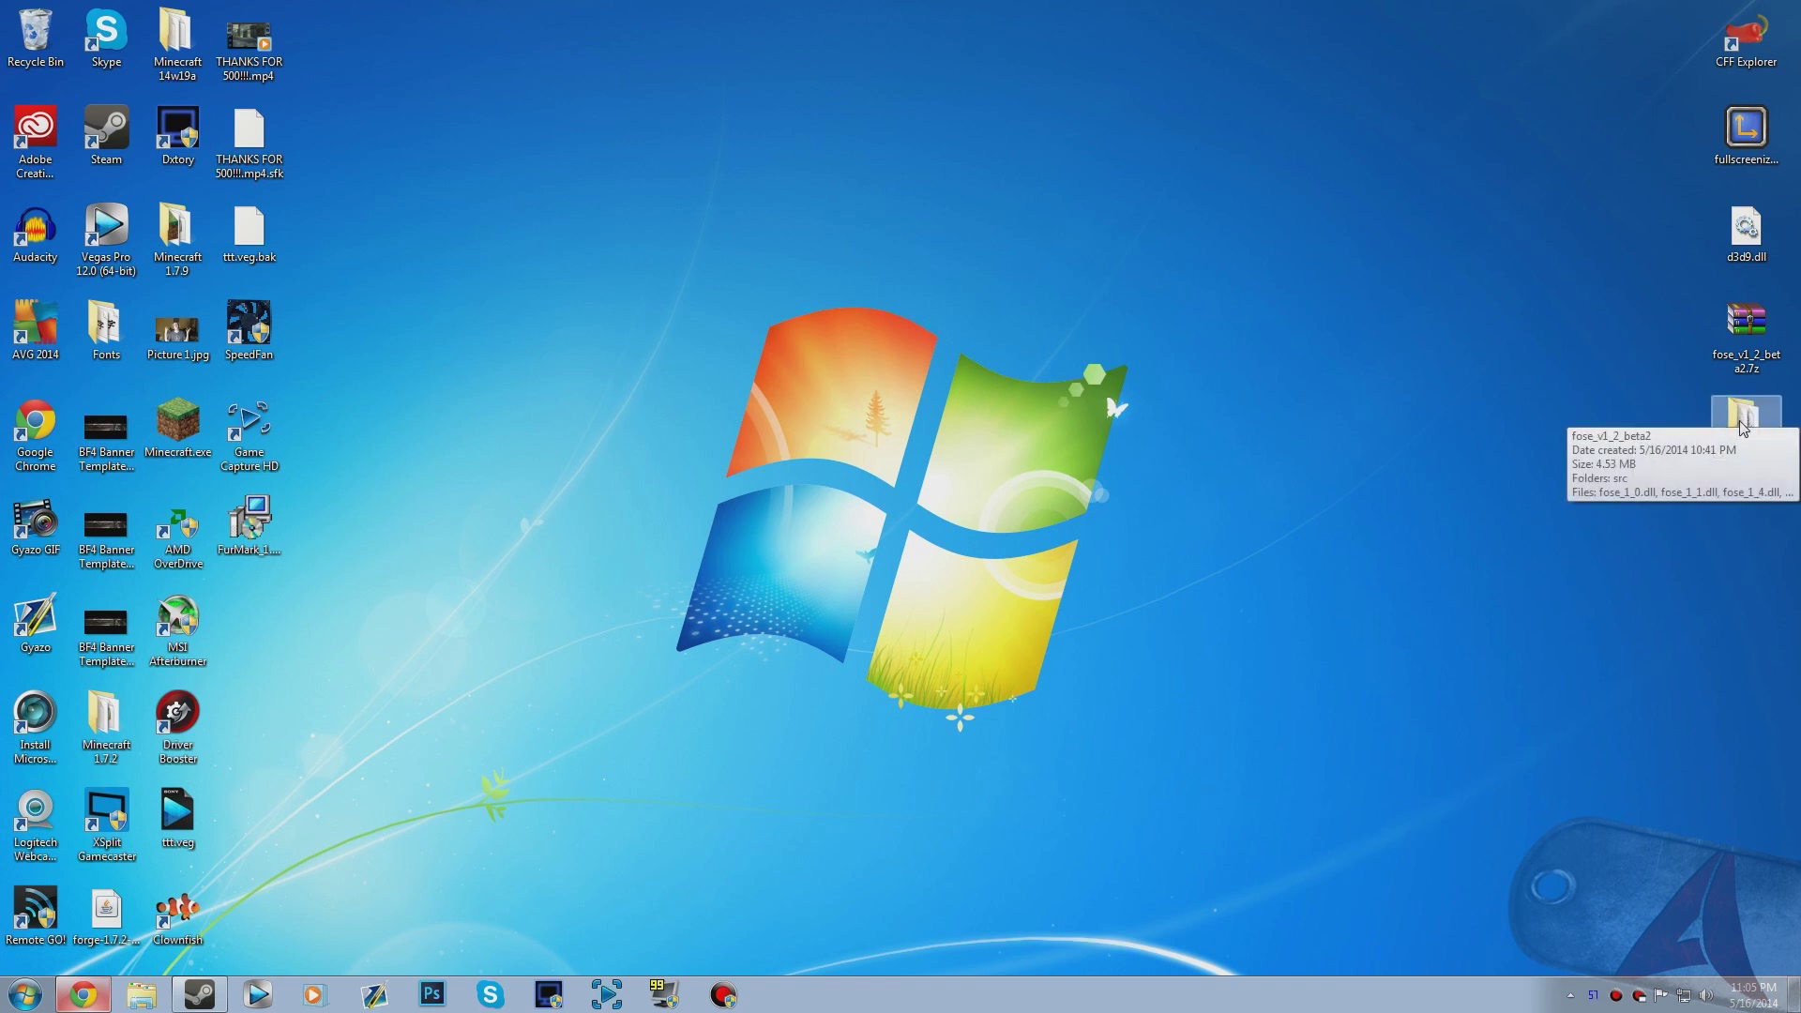
Step: Open the extracted fose_v1_2_beta2 folder
{"action": "key", "text": "Down"}
{"action": "left_click", "coordinate": [1623, 601]}
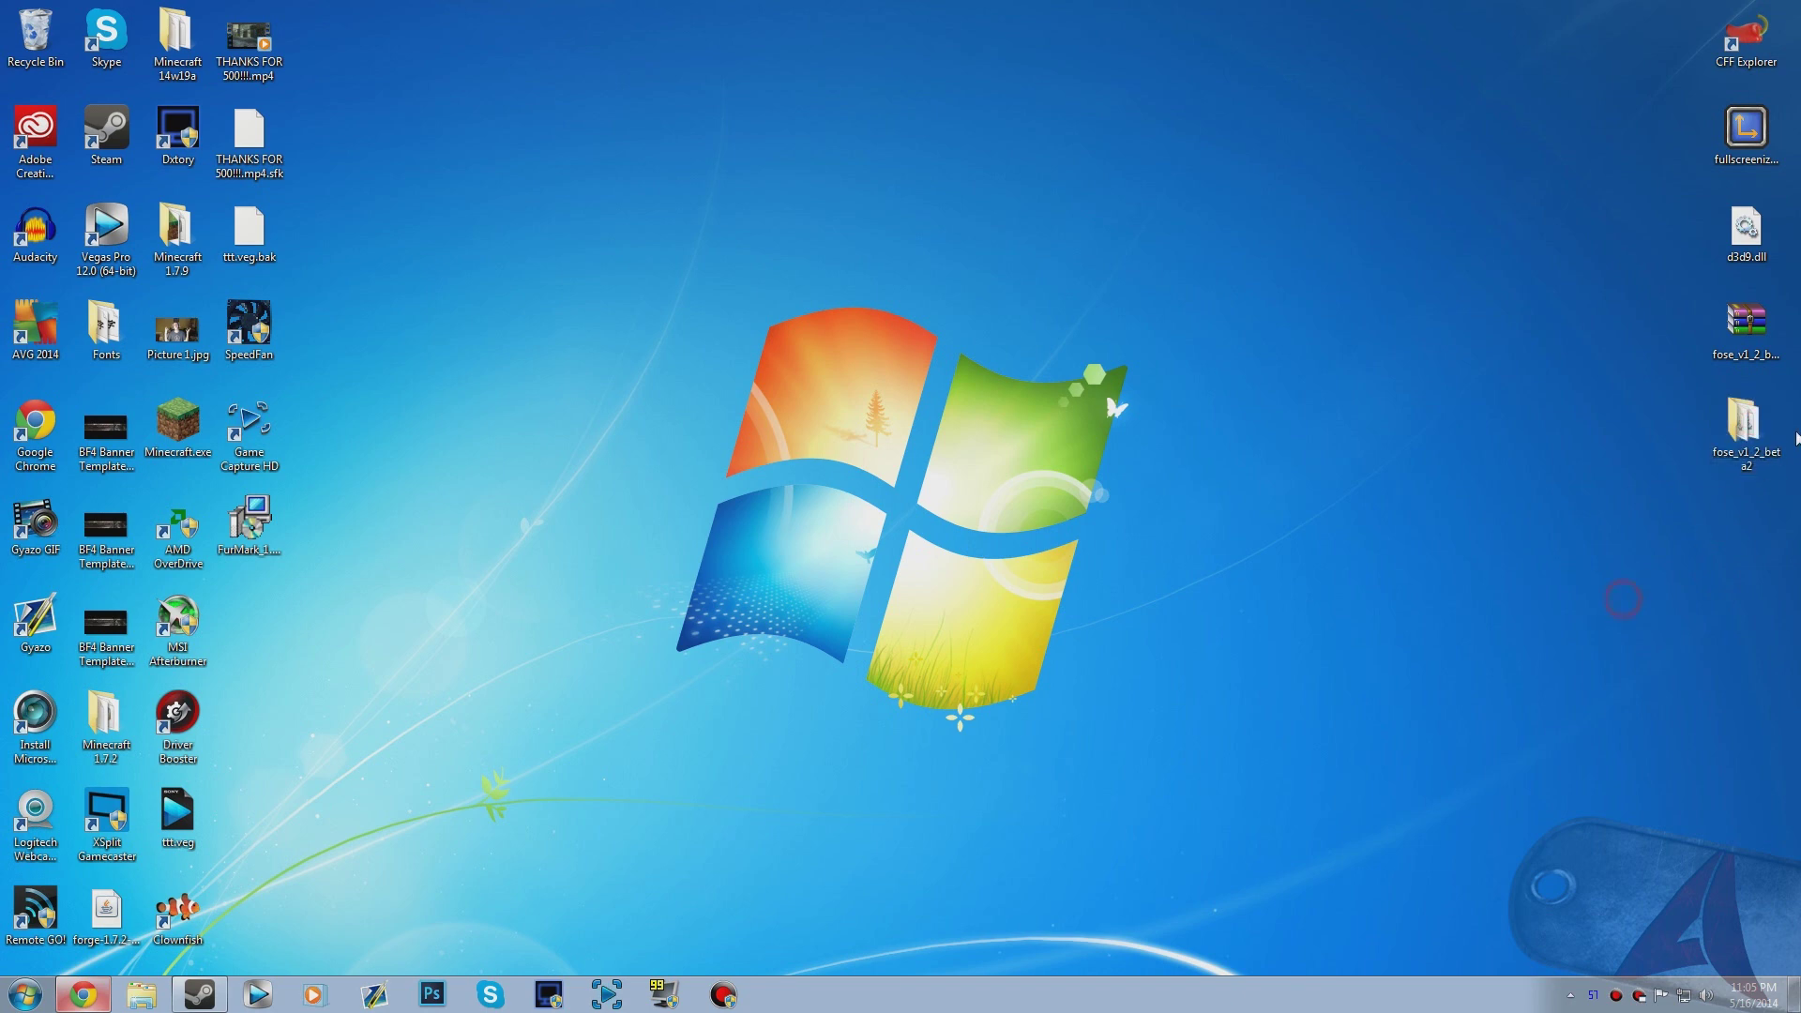
{"action": "double_click", "coordinate": [1751, 459]}
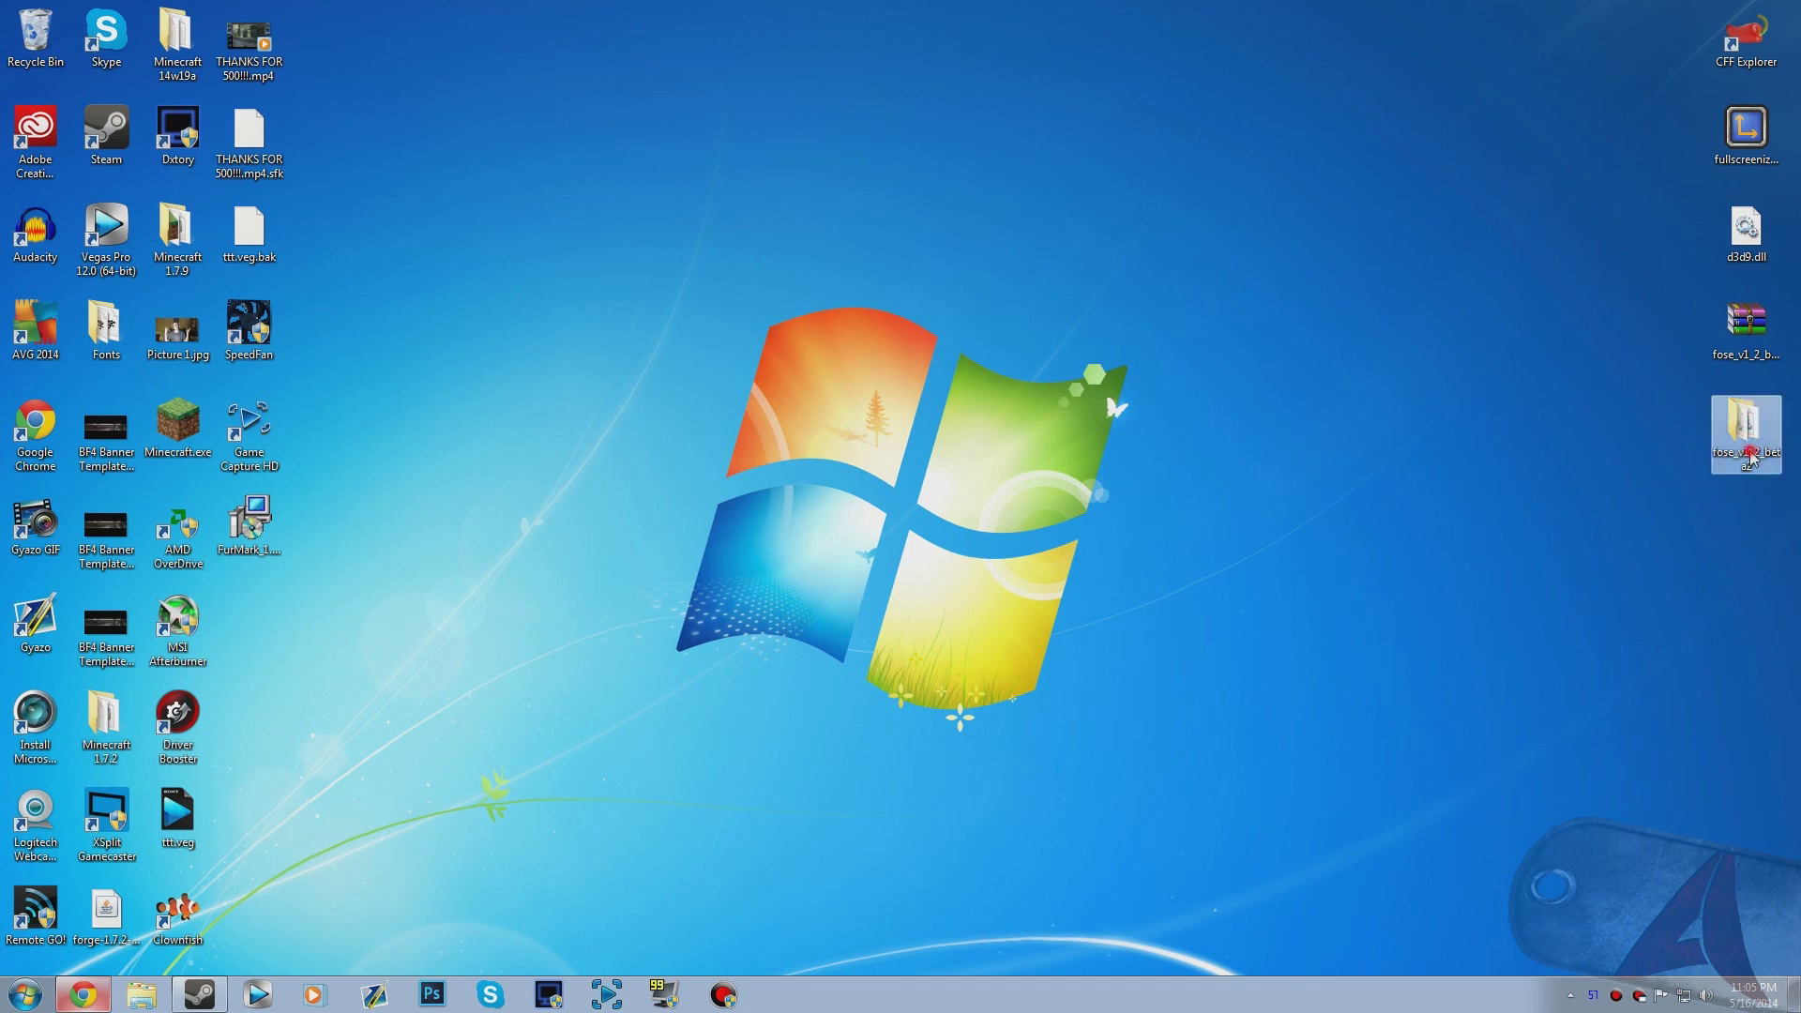
Step: Snap the FOSE folder window to the right half and a Computer window to the left
{"action": "left_click_drag", "start_coordinate": [901, 19], "coordinate": [1797, 474]}
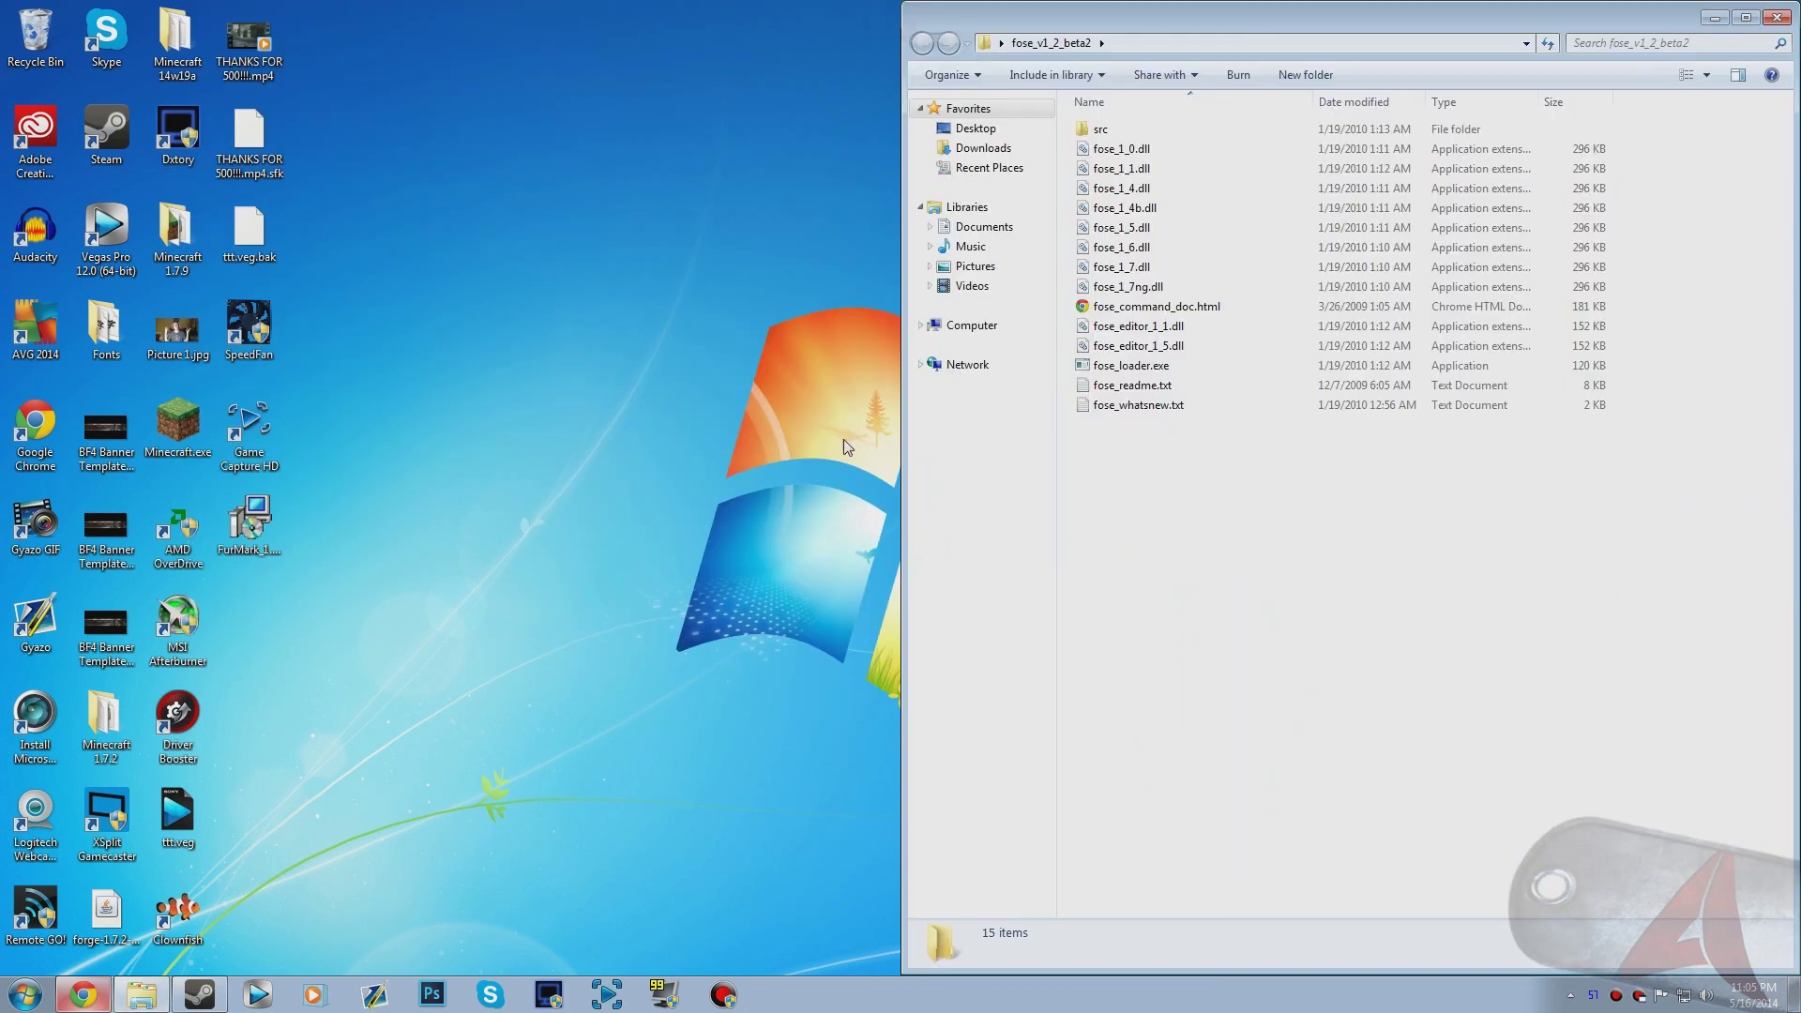
{"action": "left_click", "coordinate": [1313, 790]}
{"action": "left_click", "coordinate": [680, 472]}
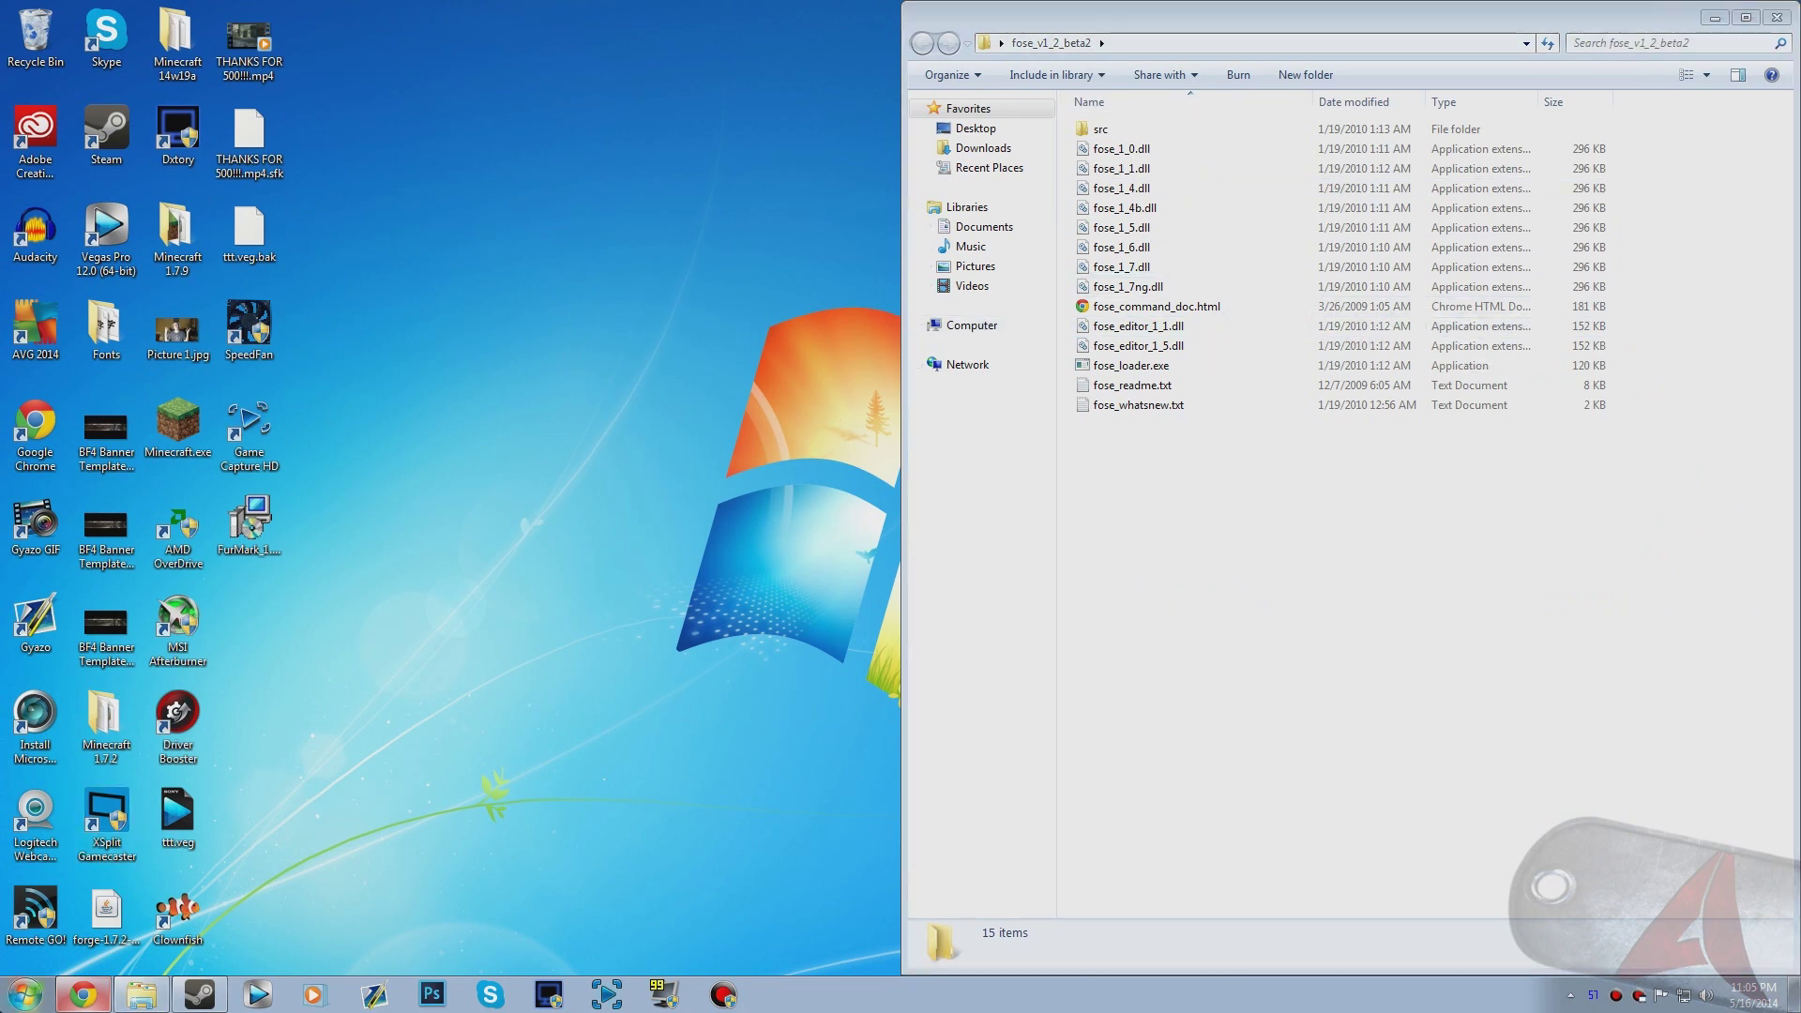
{"action": "left_click", "coordinate": [25, 995]}
{"action": "left_click", "coordinate": [306, 526]}
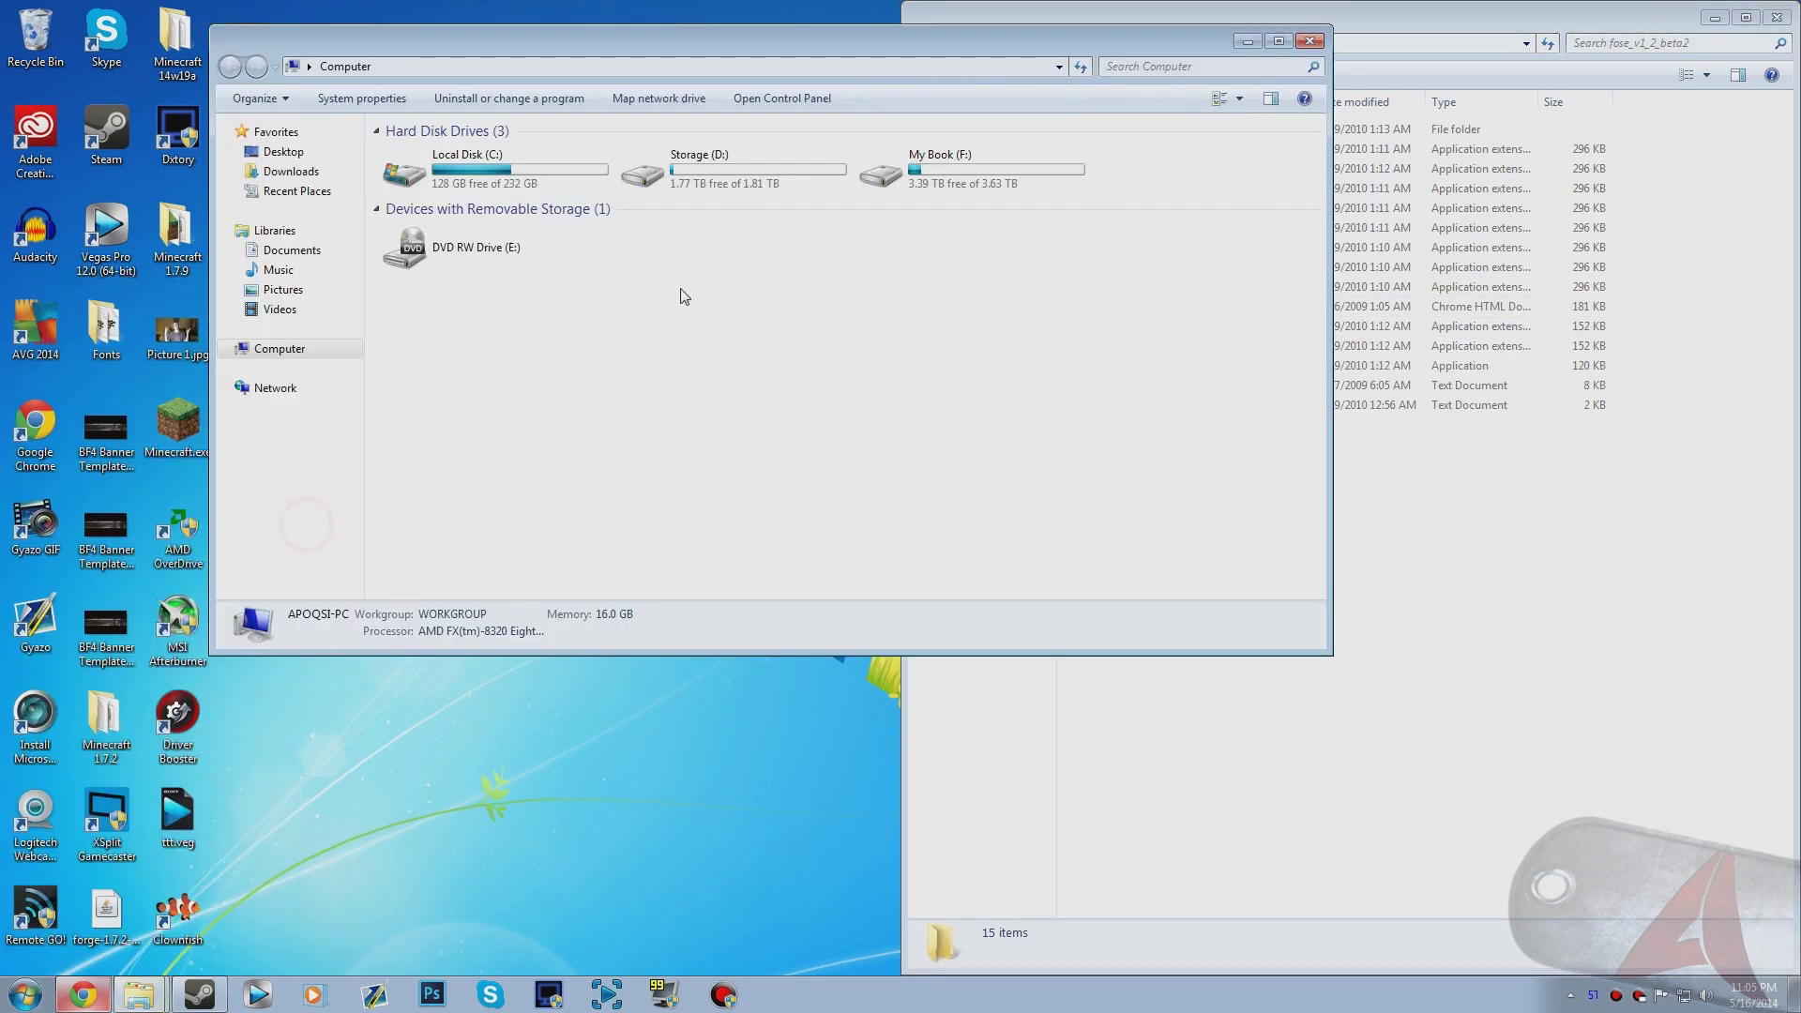
{"action": "left_click_drag", "start_coordinate": [735, 47], "coordinate": [2, 245]}
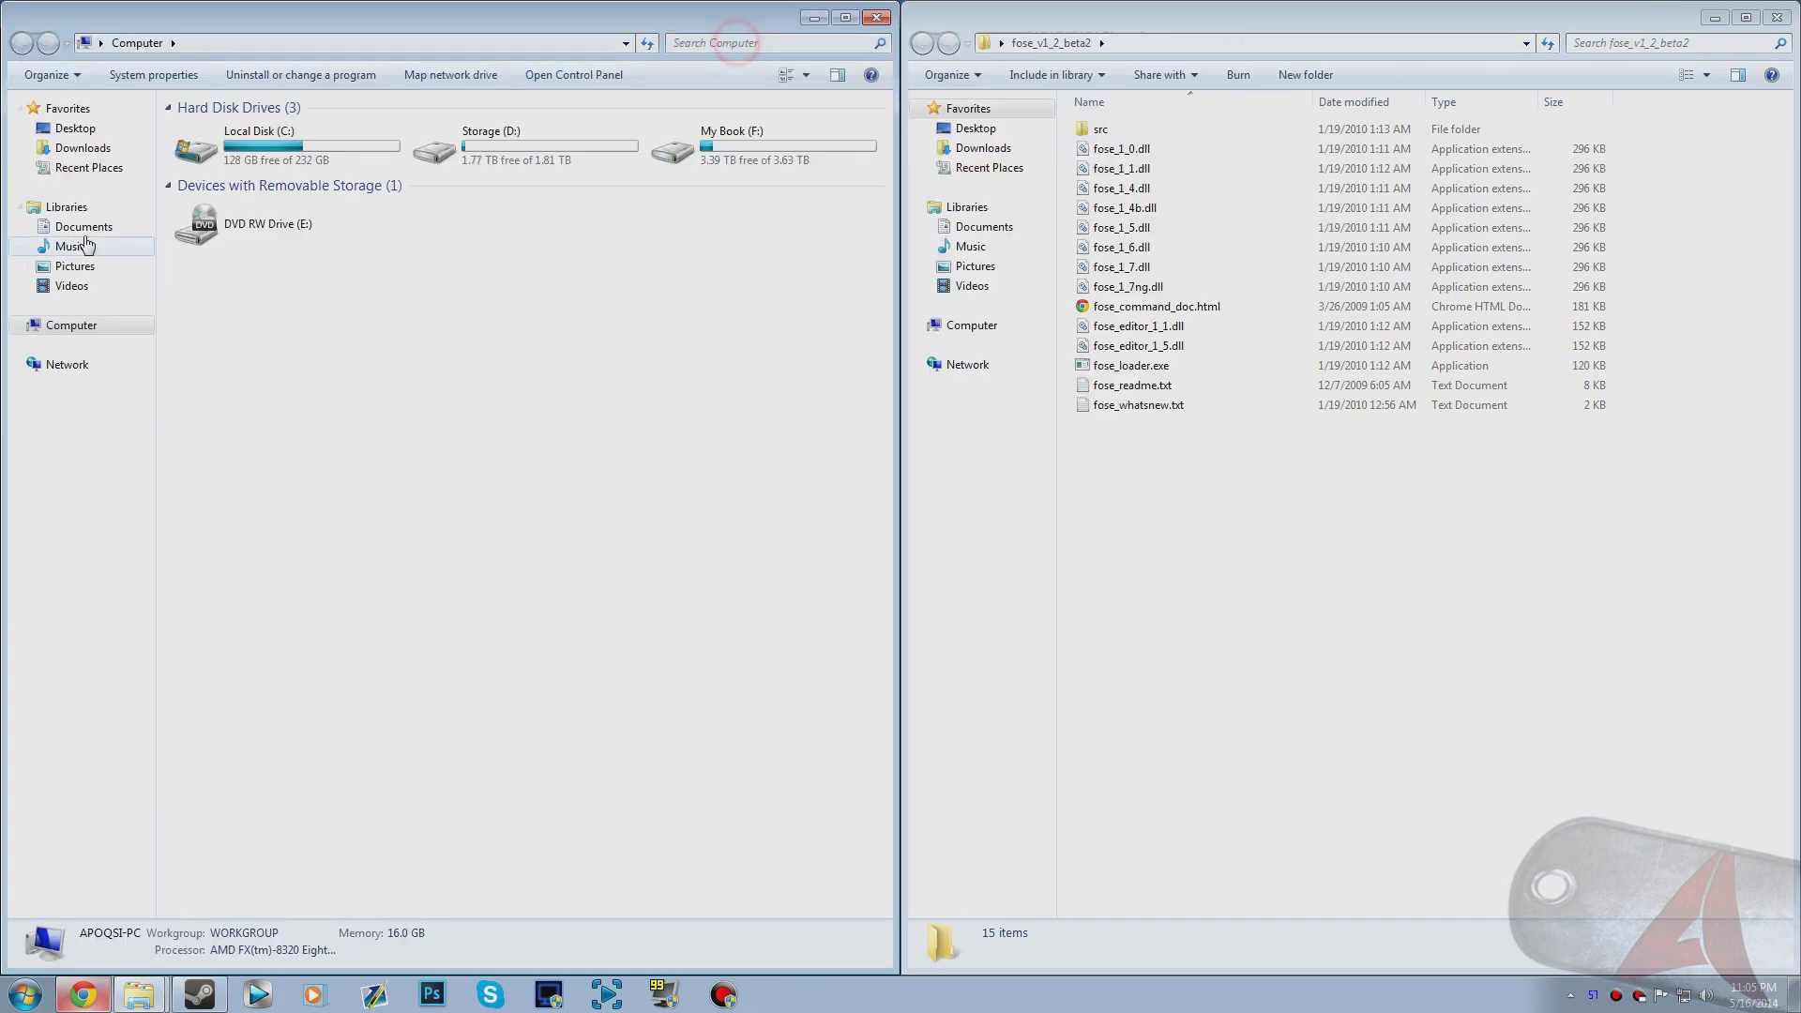
Step: Browse to C:\Program Files (x86)\Steam\SteamApps\common\Fallout 3 goty
{"action": "double_click", "coordinate": [250, 143]}
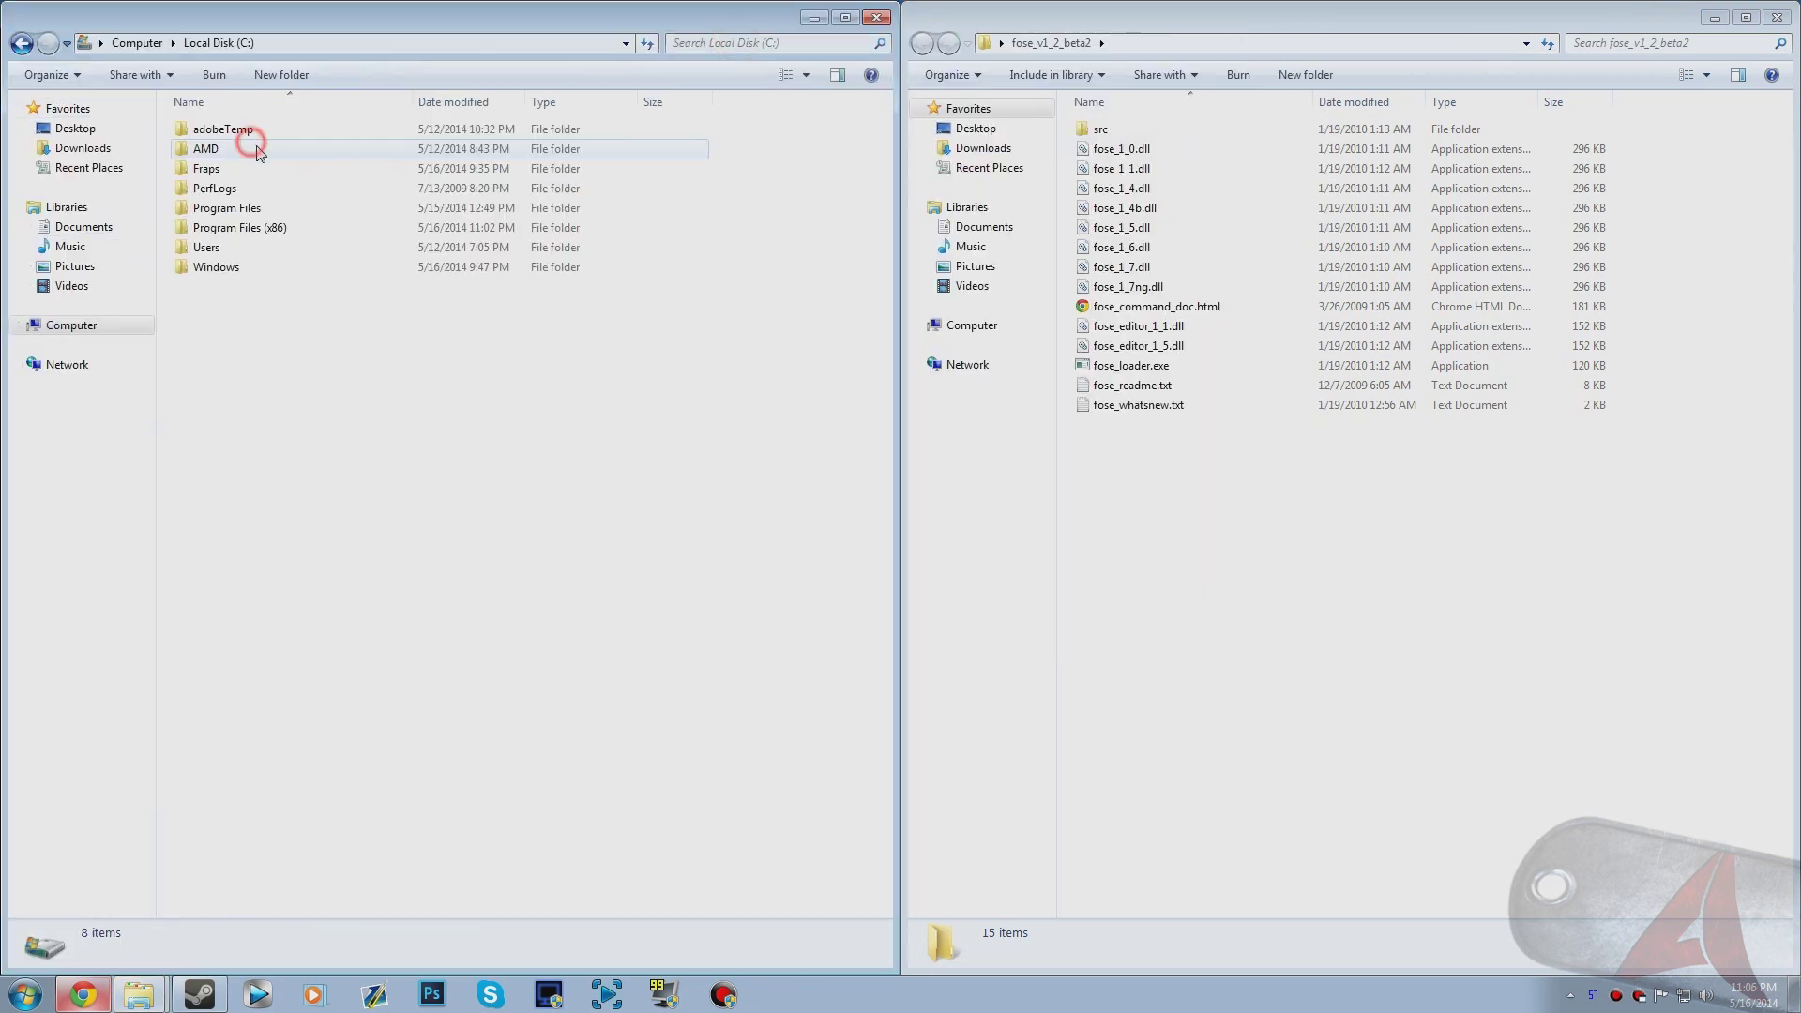
{"action": "double_click", "coordinate": [244, 231]}
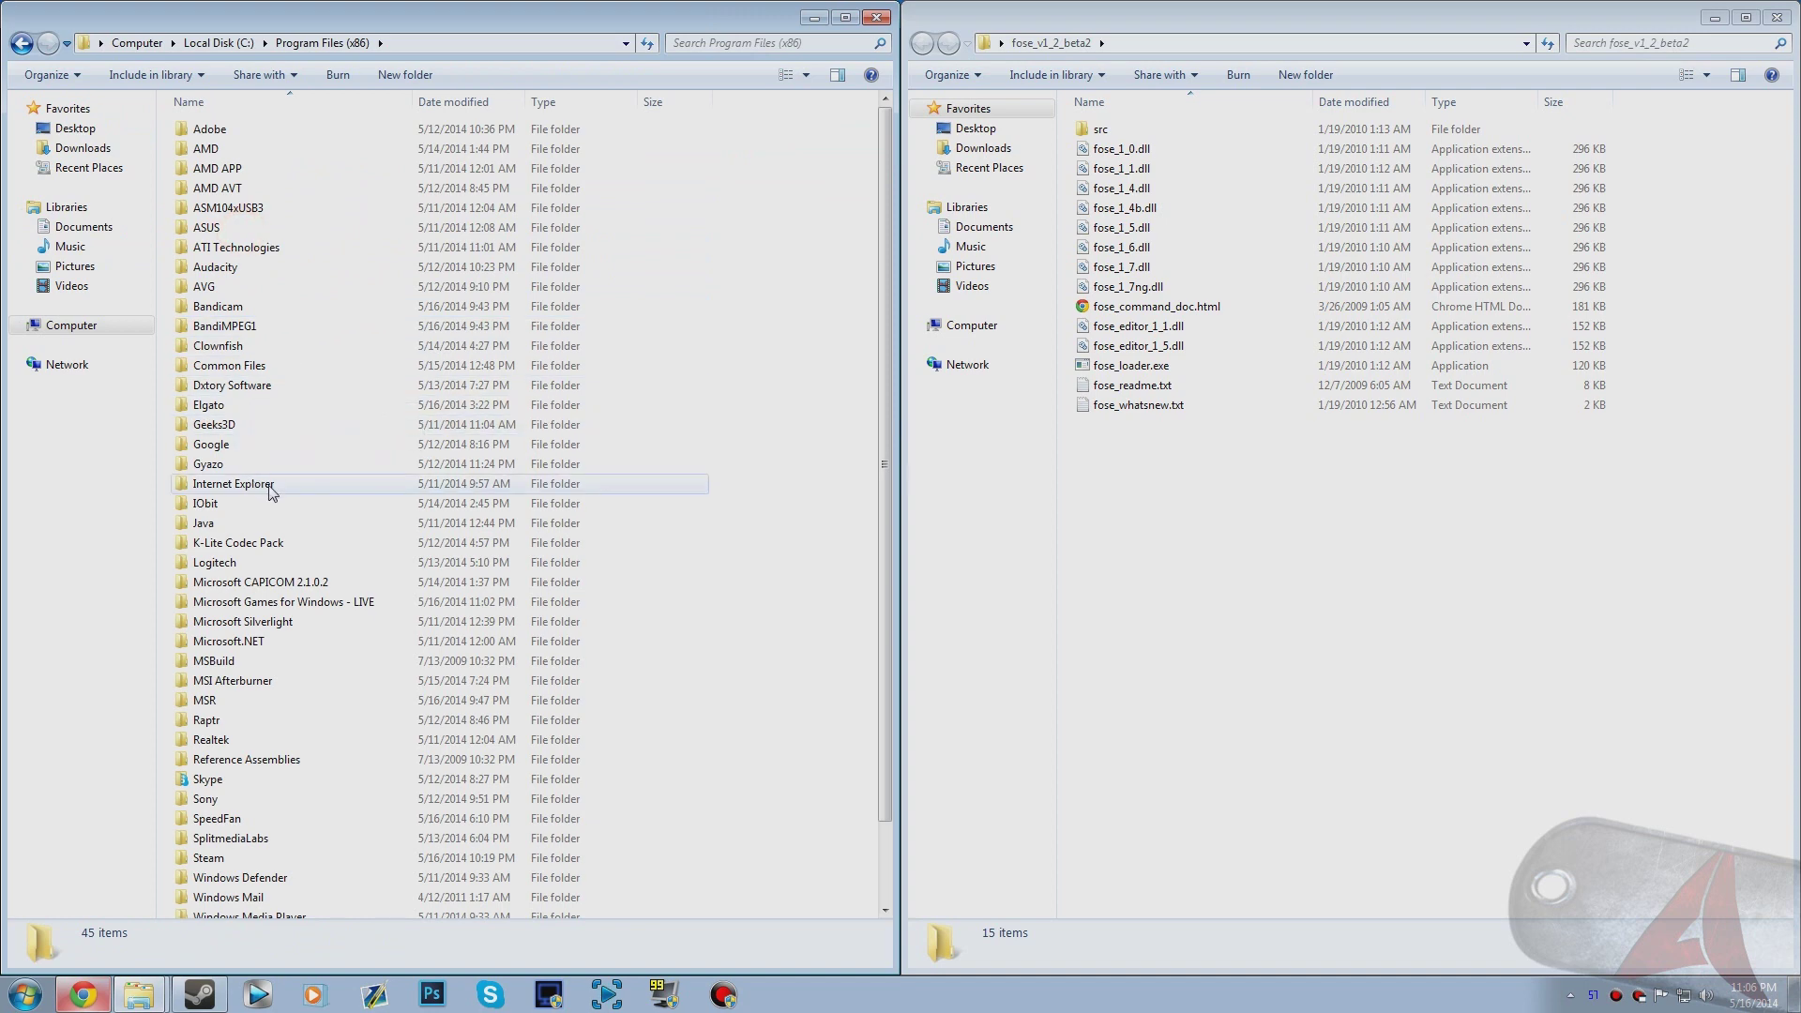
{"action": "scroll", "coordinate": [258, 498], "scroll_direction": "down", "scroll_amount": 2}
{"action": "double_click", "coordinate": [208, 770]}
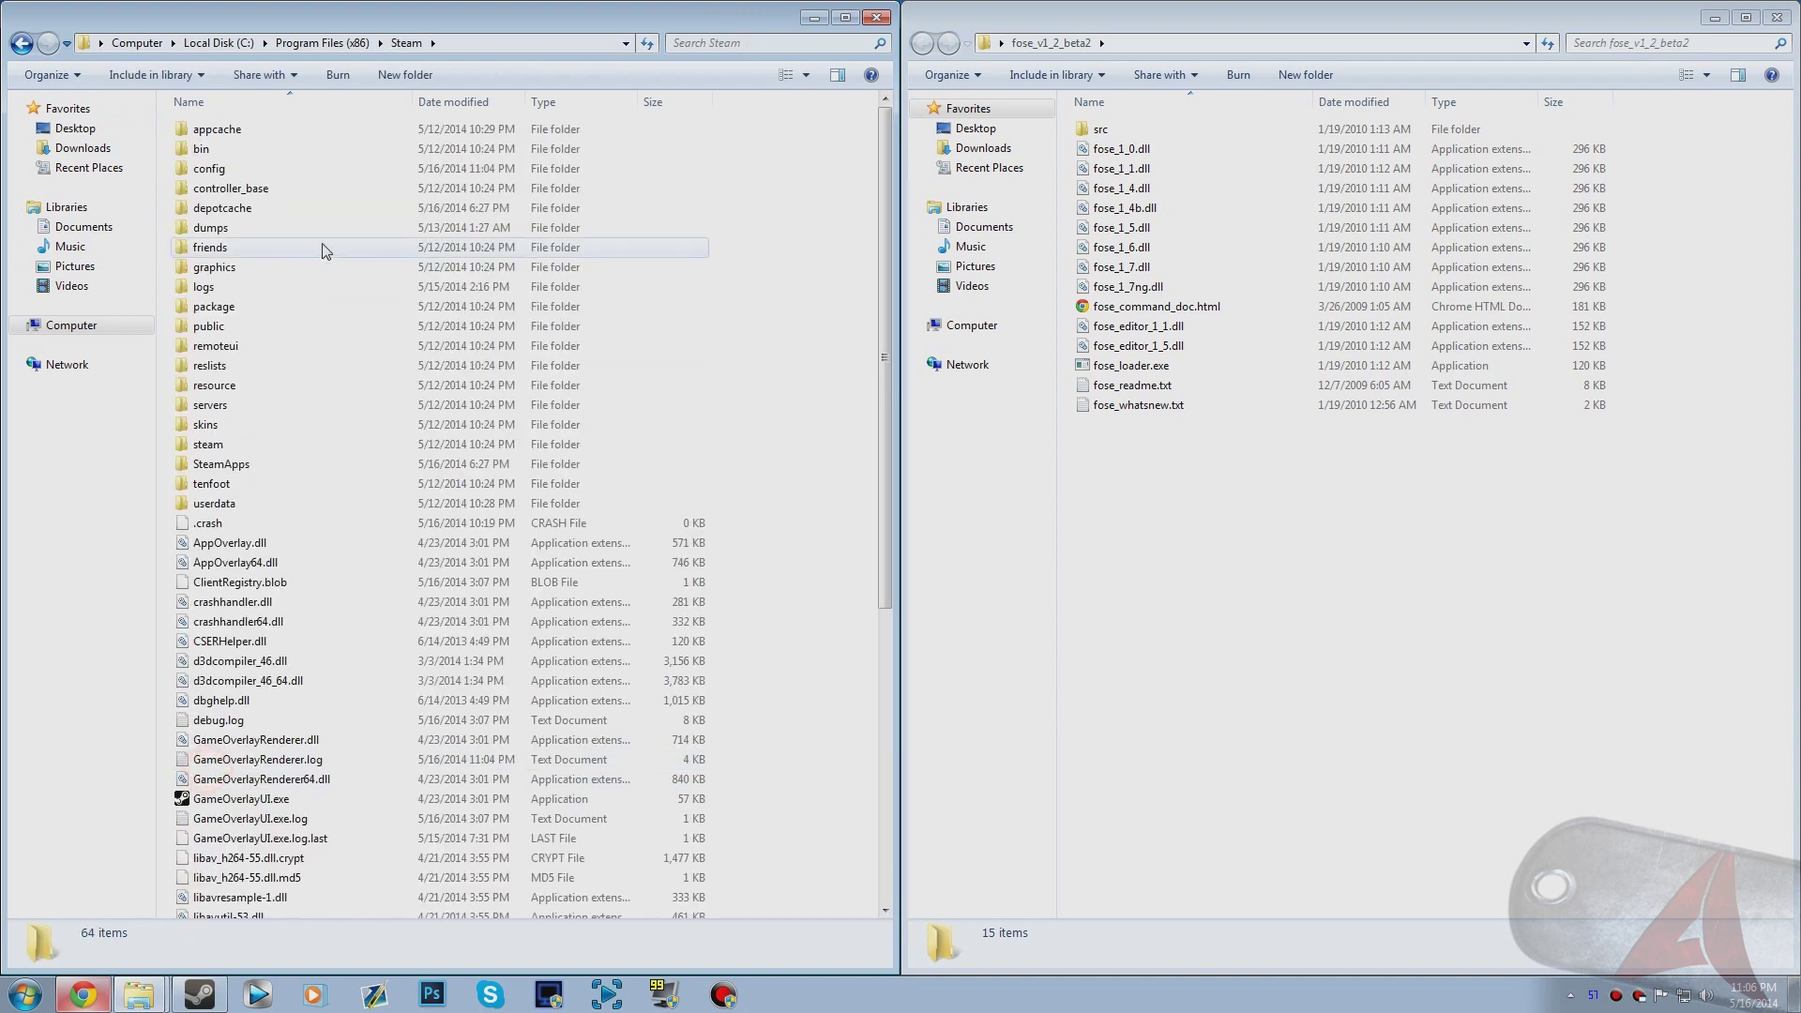
{"action": "double_click", "coordinate": [225, 465]}
{"action": "double_click", "coordinate": [227, 131]}
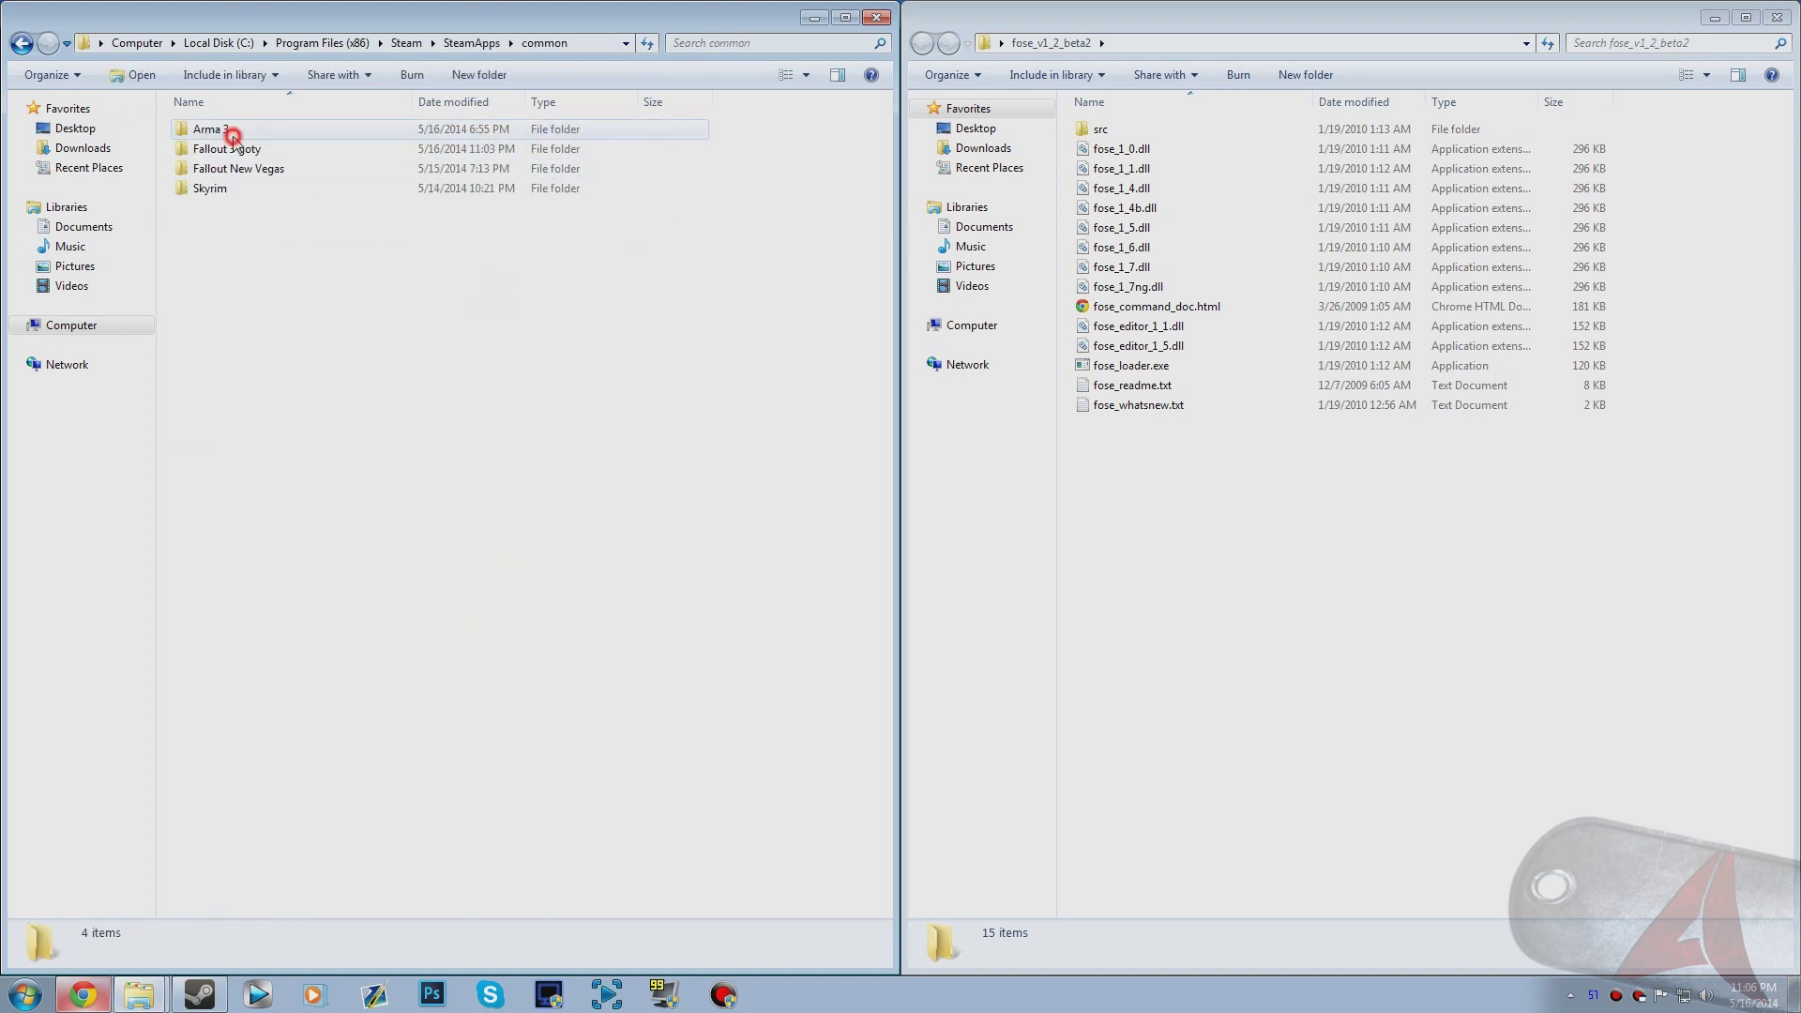
{"action": "double_click", "coordinate": [226, 150]}
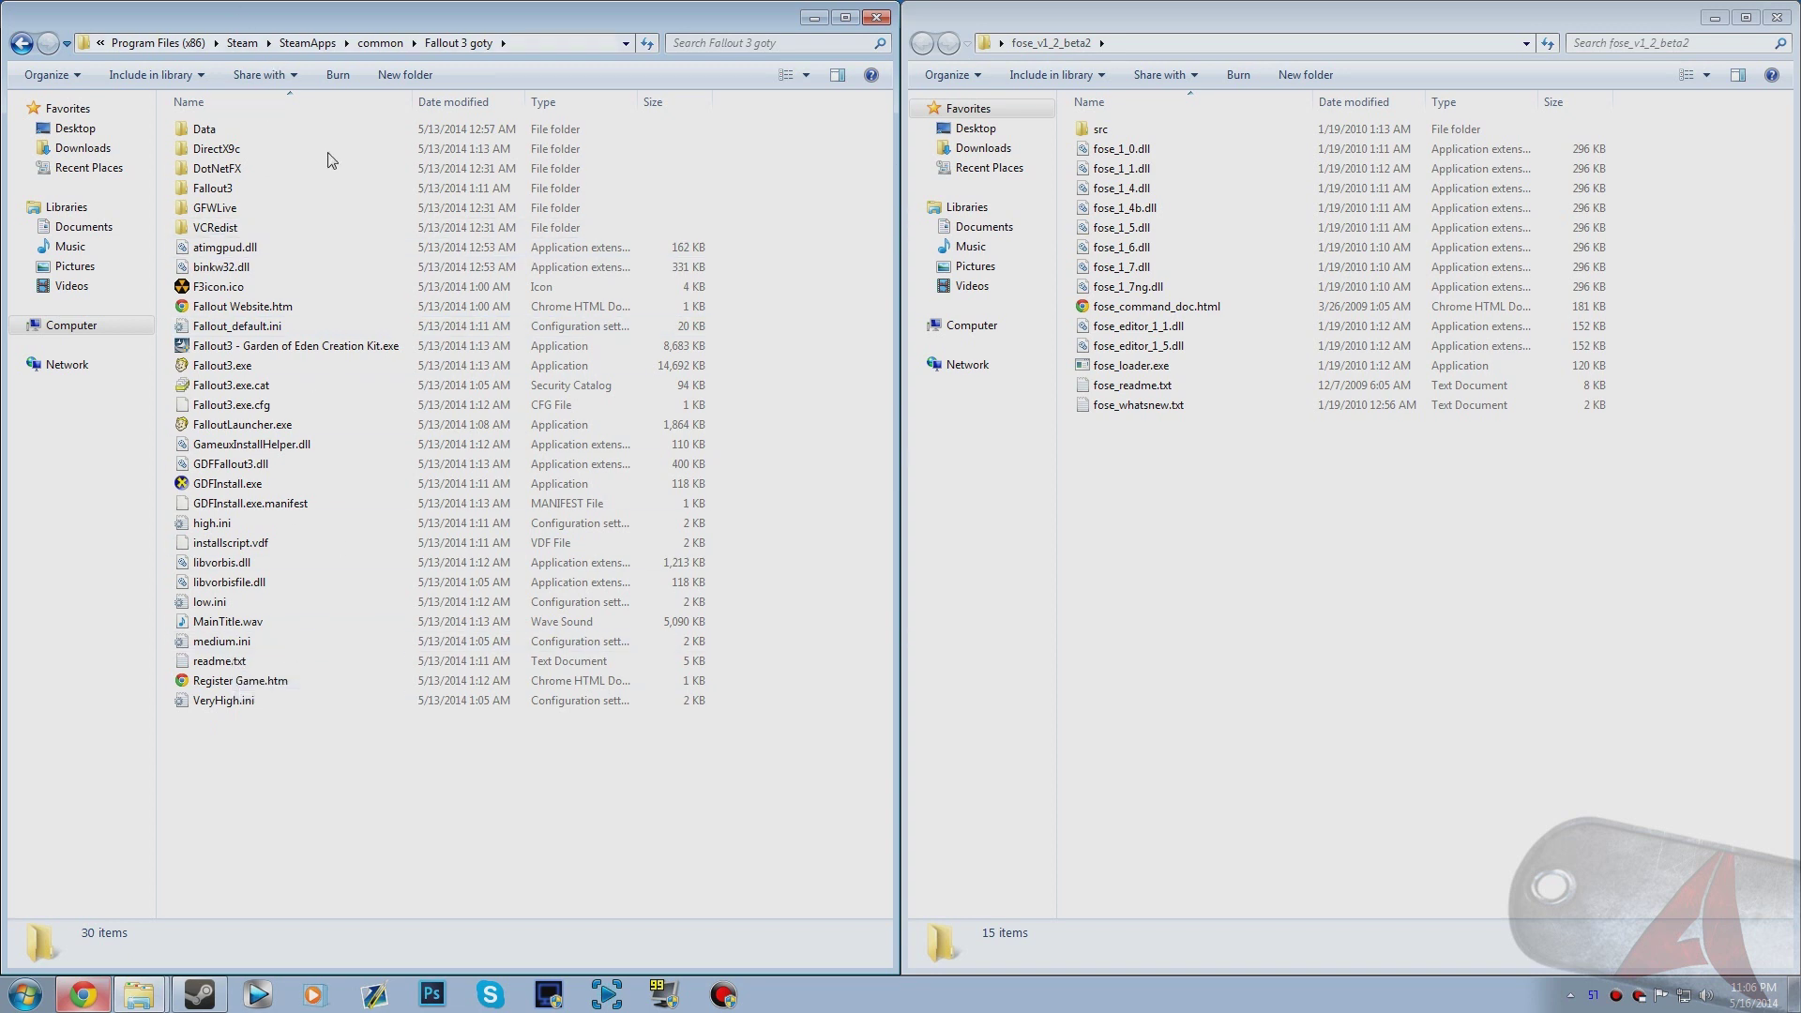
Step: Peek into the Fallout New Vegas folder, then return to Fallout 3 goty
{"action": "left_click", "coordinate": [380, 43]}
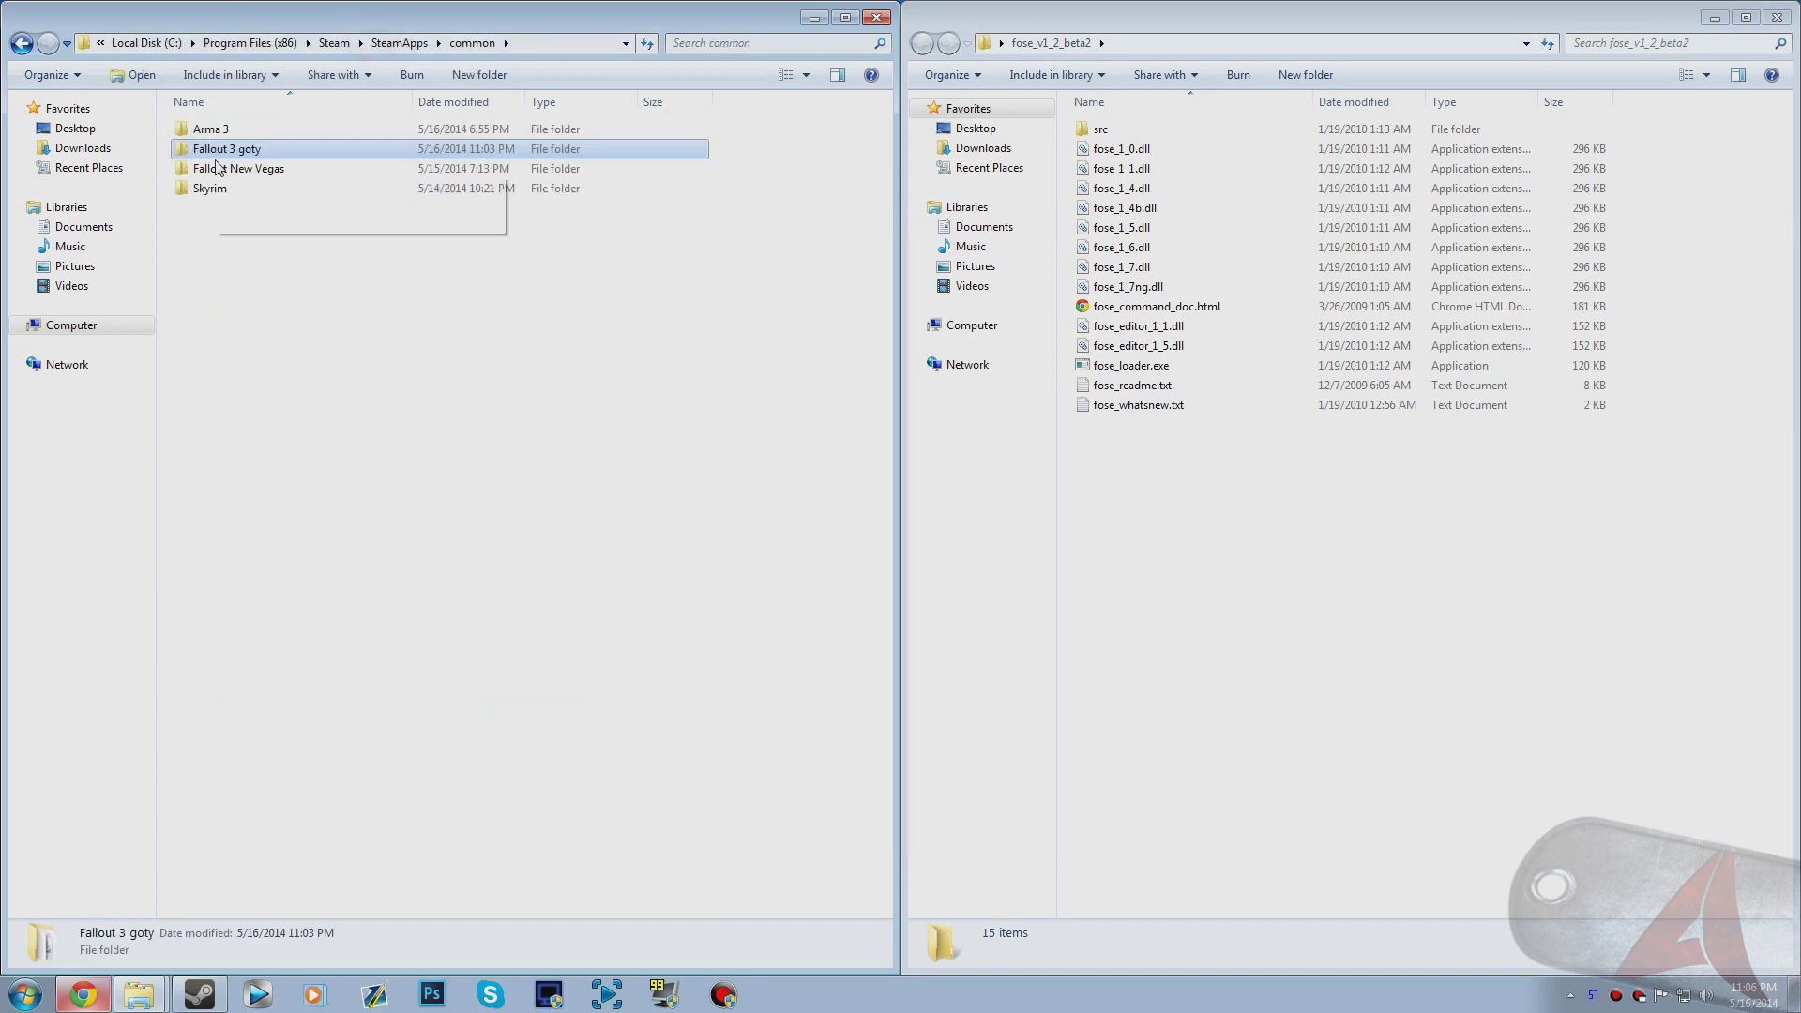
{"action": "left_click", "coordinate": [236, 170]}
{"action": "double_click", "coordinate": [236, 170]}
{"action": "left_click", "coordinate": [380, 43]}
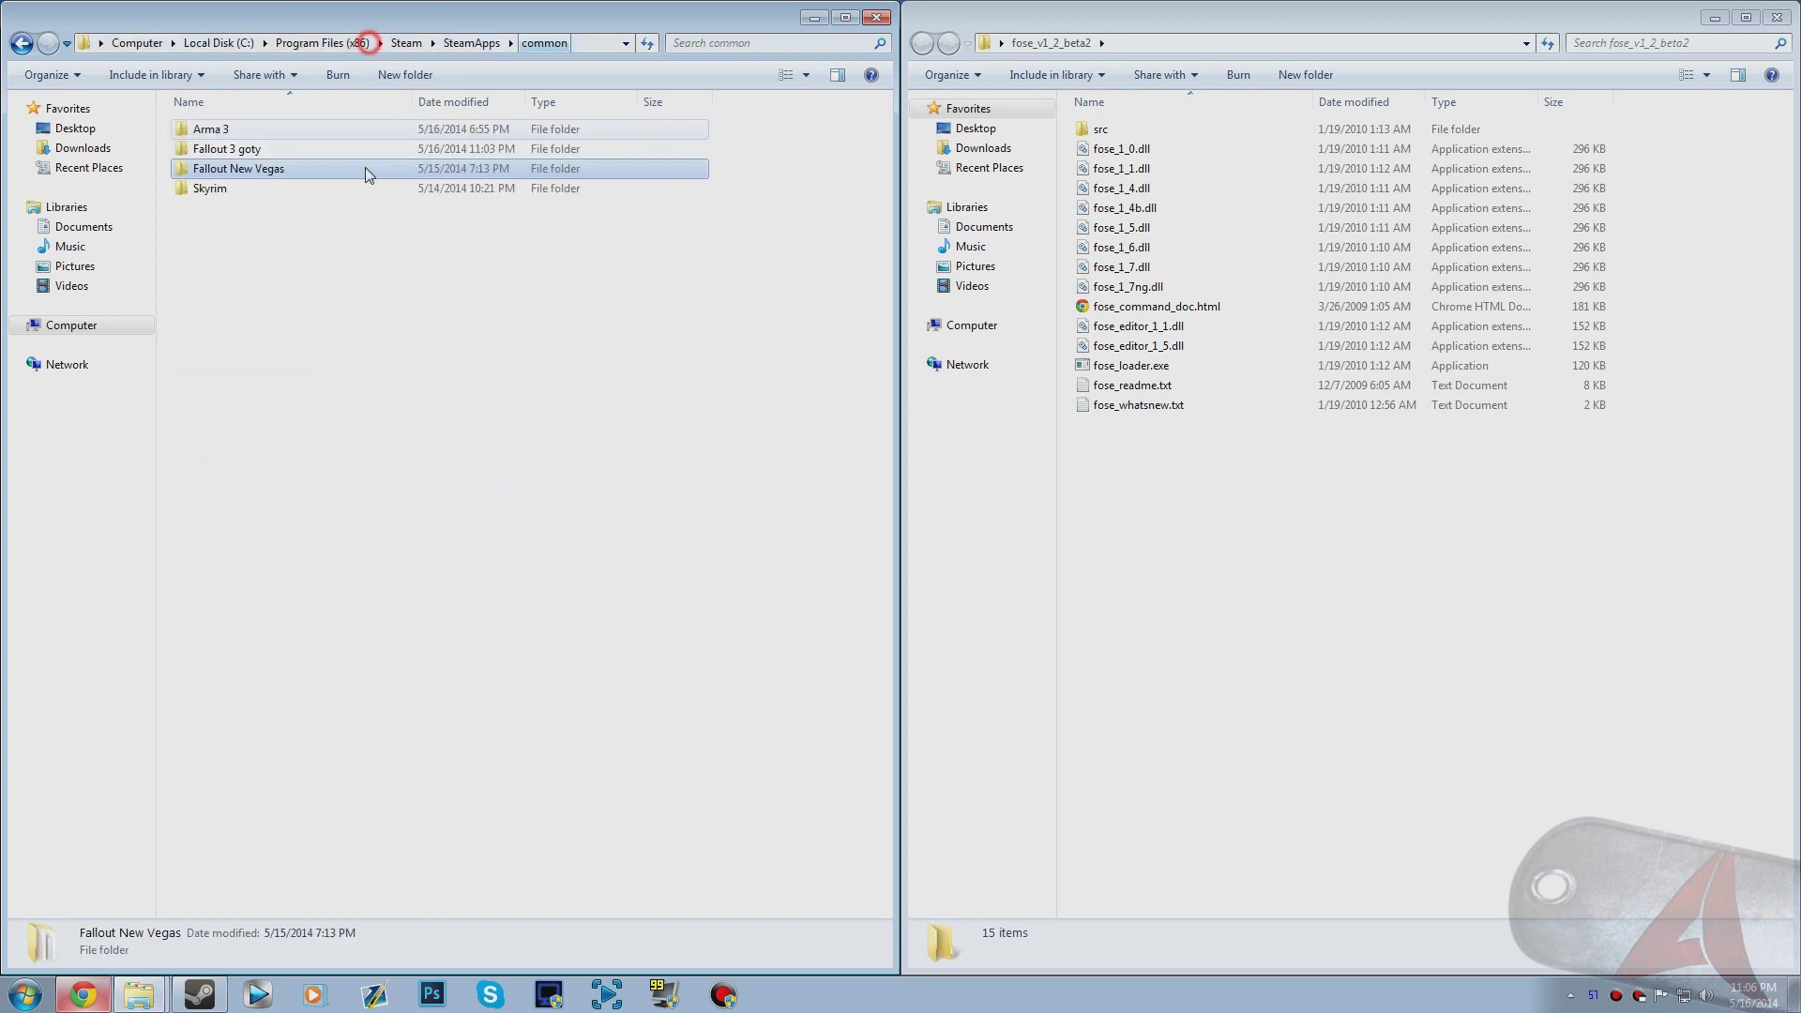
{"action": "double_click", "coordinate": [232, 149]}
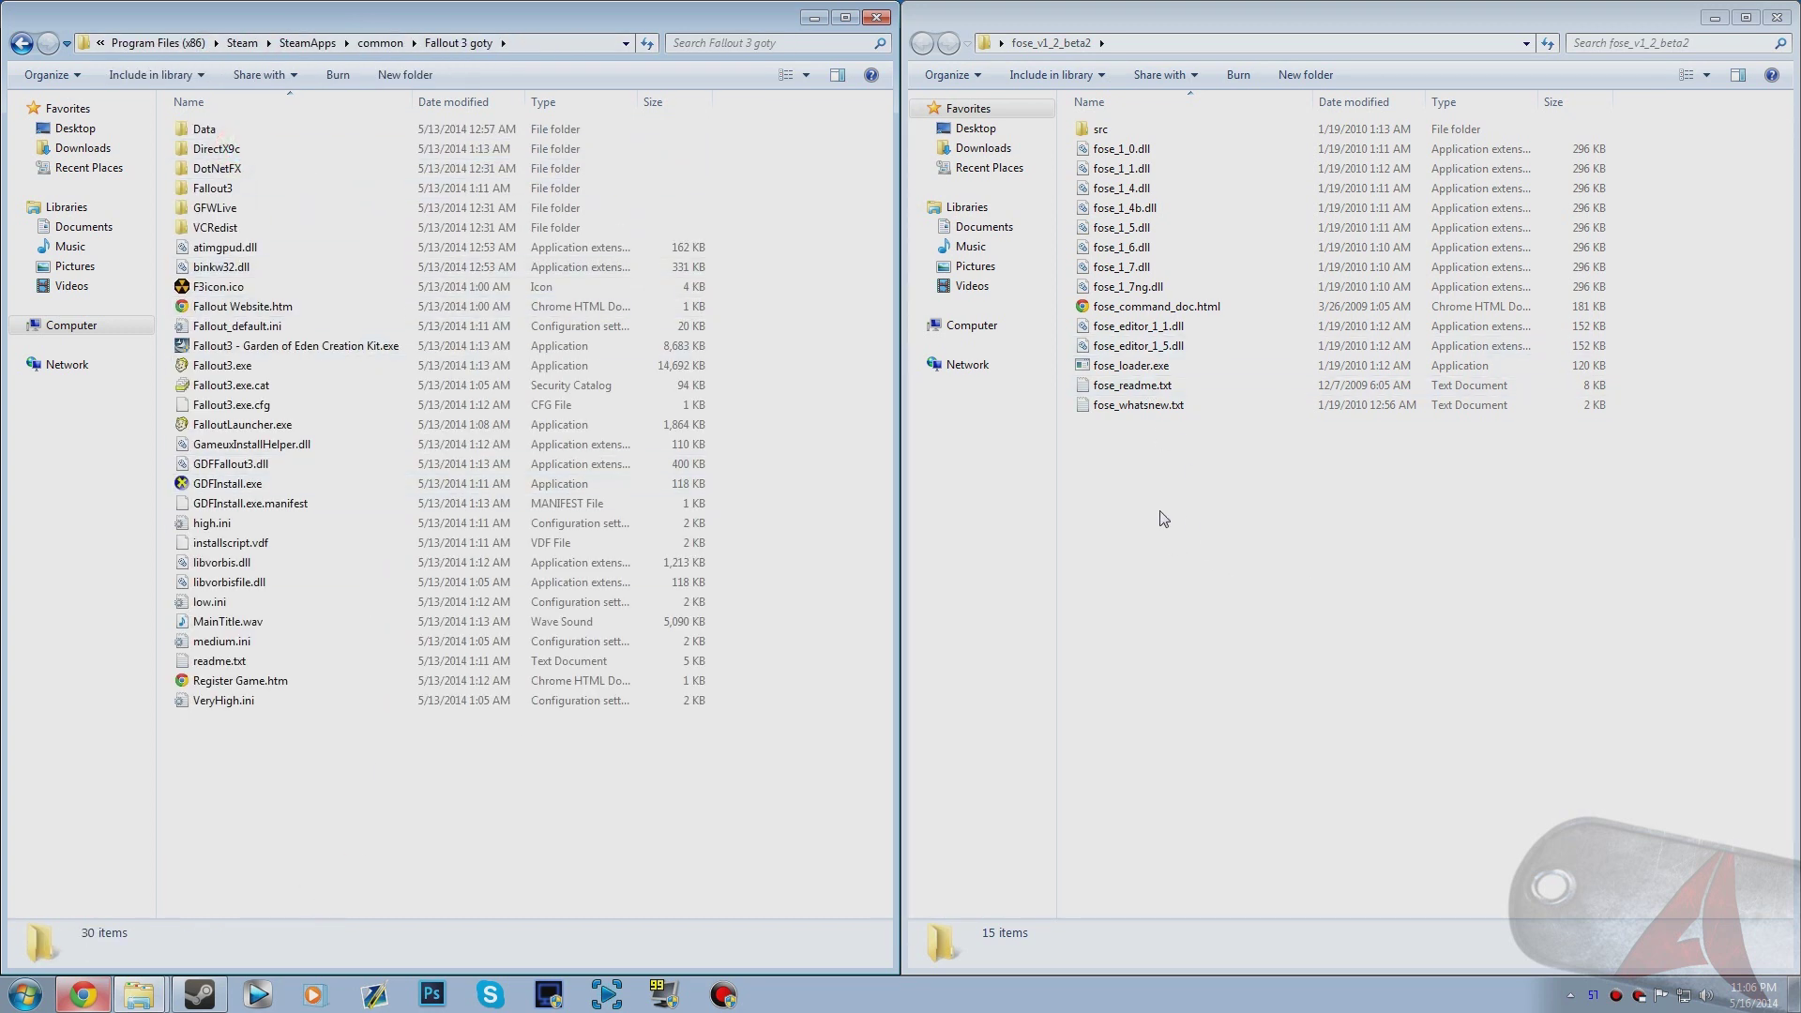
Step: Move all 15 FOSE files into the Fallout 3 goty folder
{"action": "left_click_drag", "start_coordinate": [1138, 474], "coordinate": [1291, 129]}
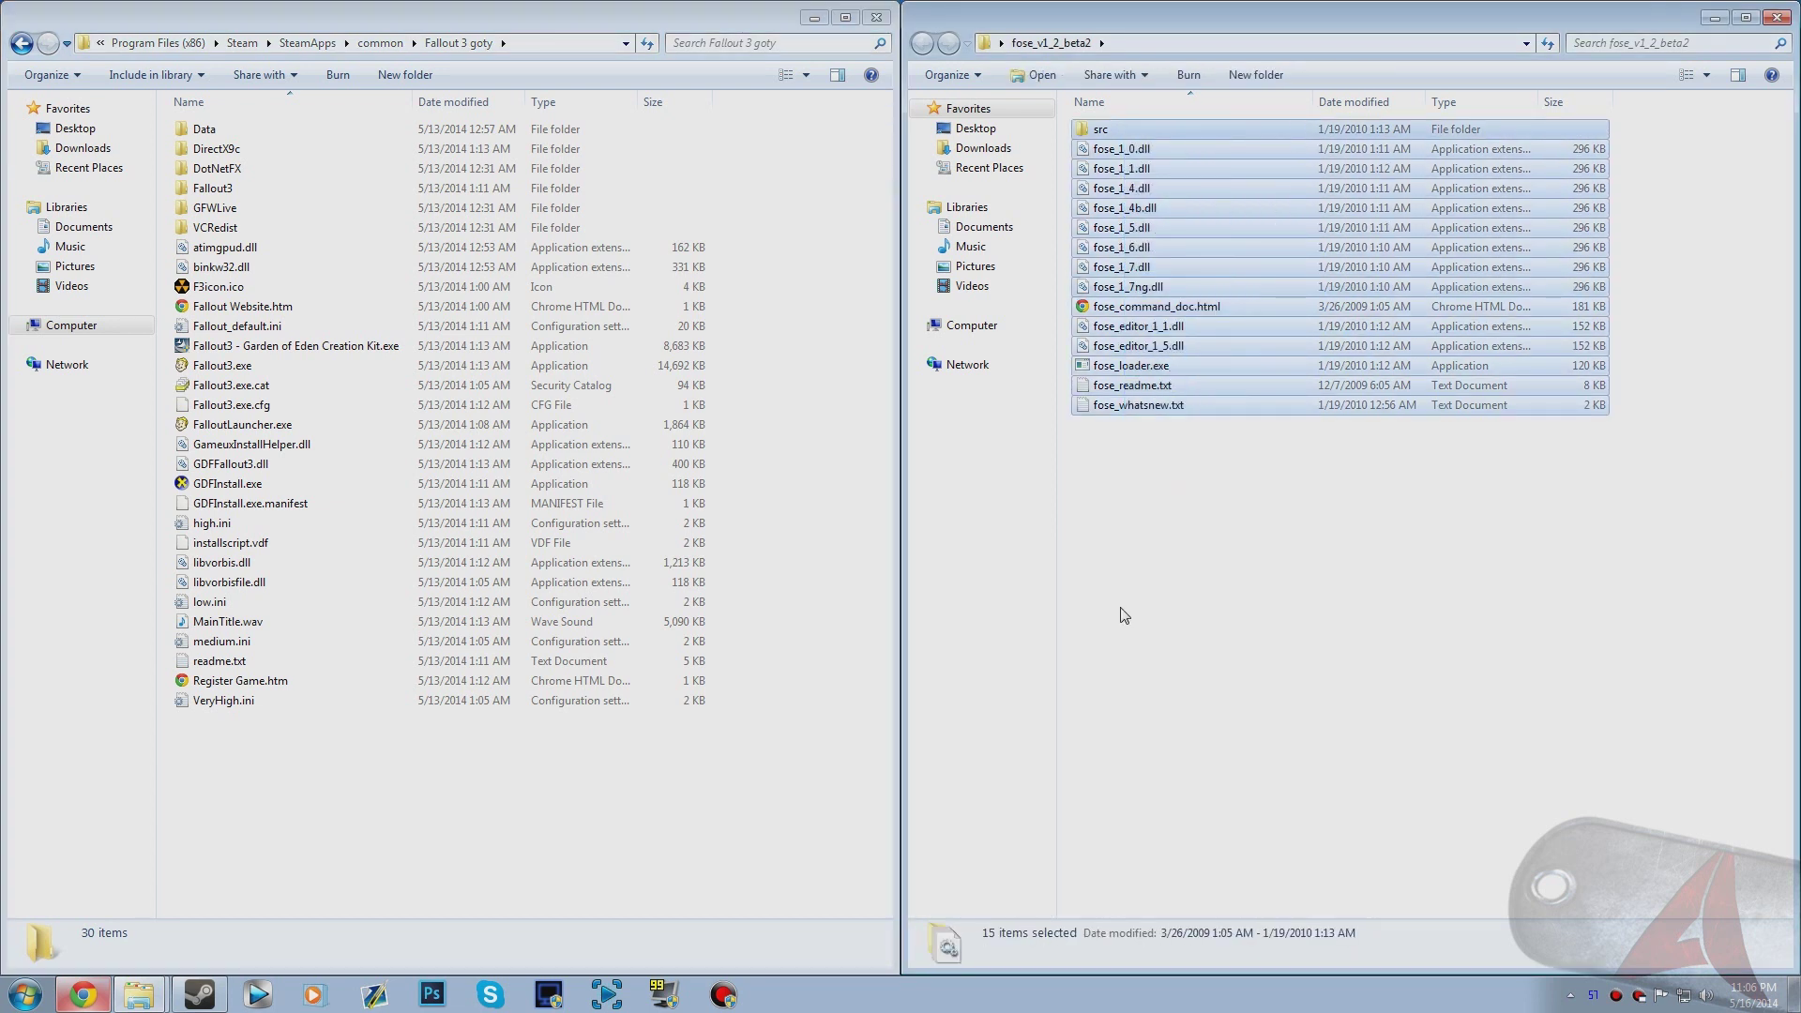
{"action": "left_click", "coordinate": [1107, 459]}
{"action": "left_click_drag", "start_coordinate": [1112, 530], "coordinate": [325, 811]}
Step: Run fose_loader.exe from the game folder, allowing the unverified program
{"action": "left_click", "coordinate": [777, 655]}
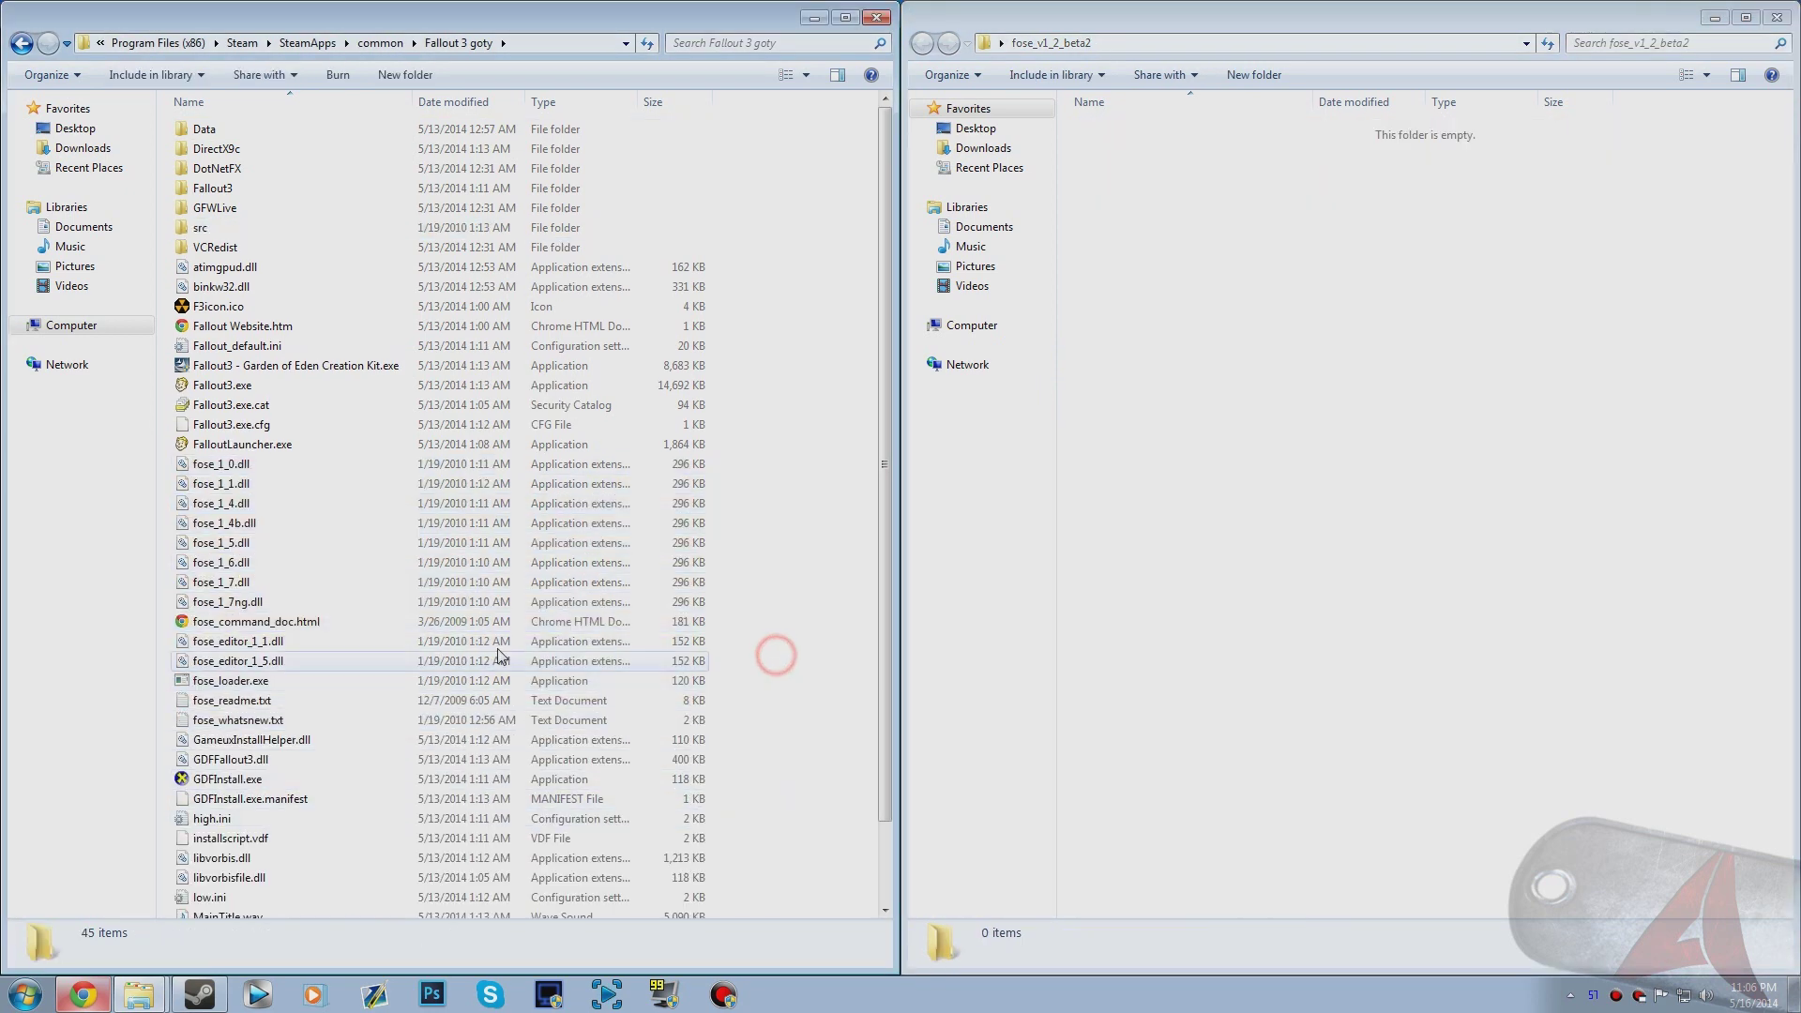
{"action": "double_click", "coordinate": [239, 682]}
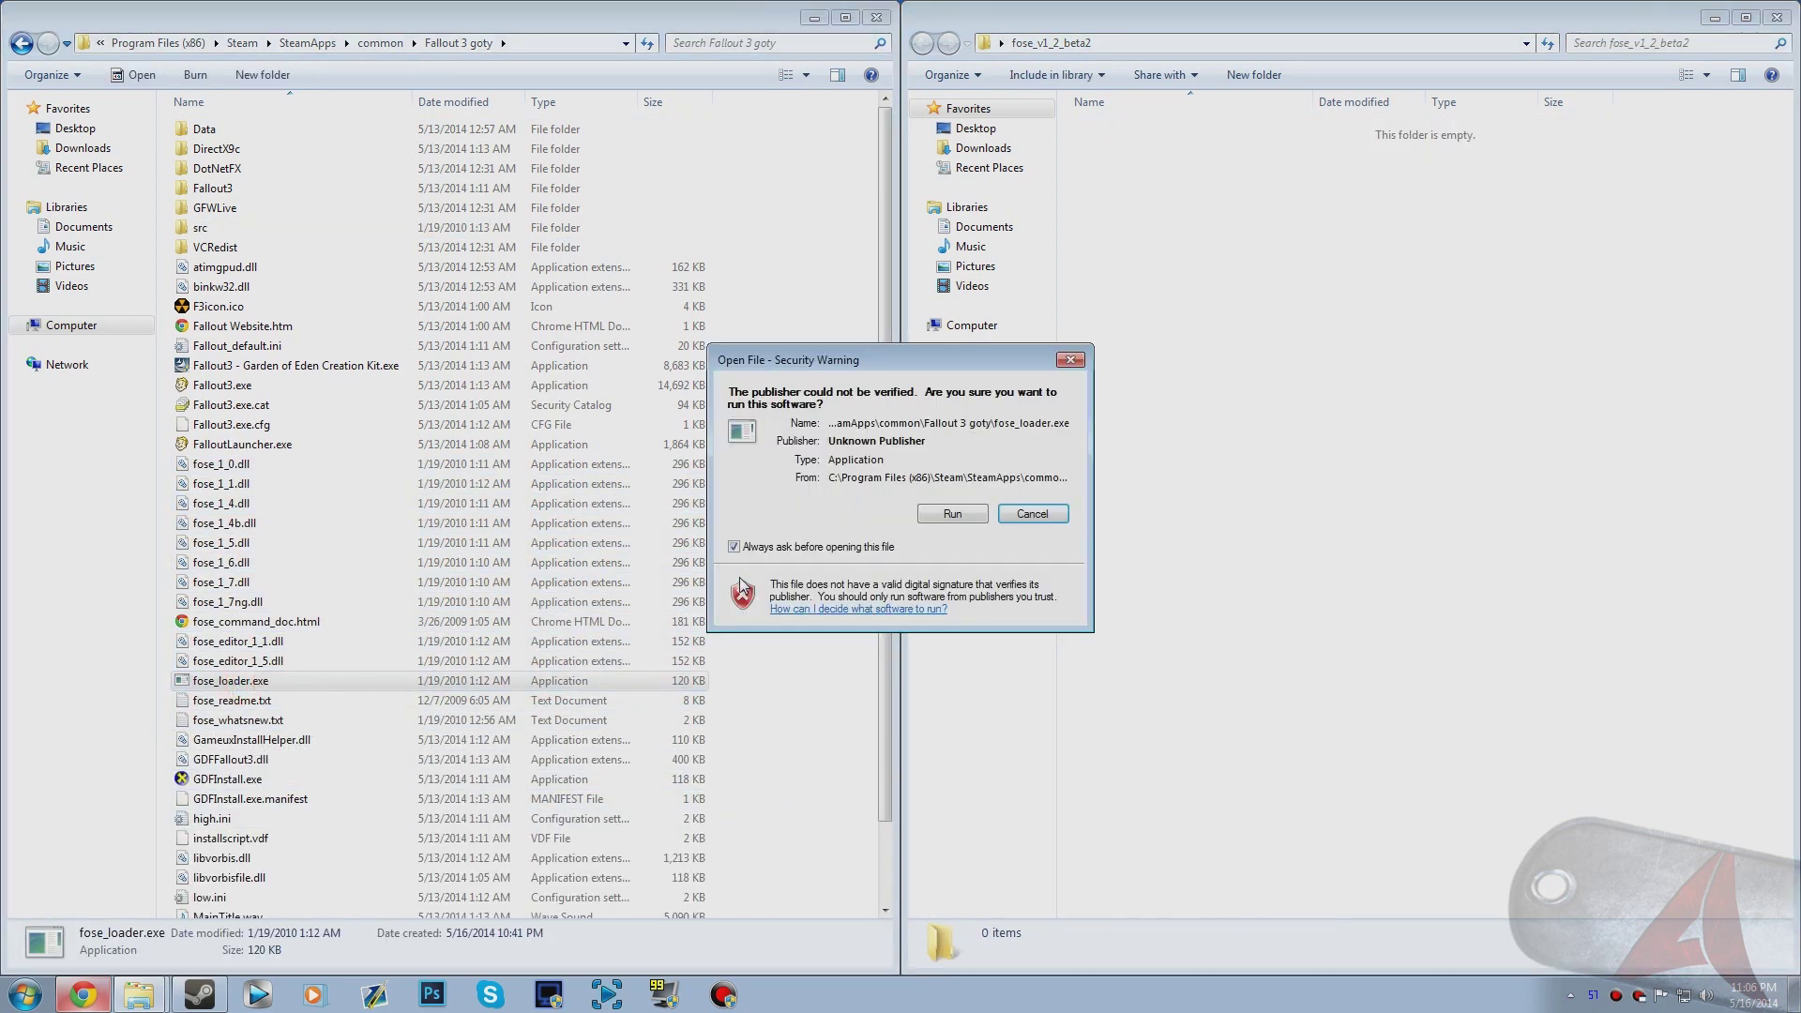
{"action": "left_click", "coordinate": [954, 516]}
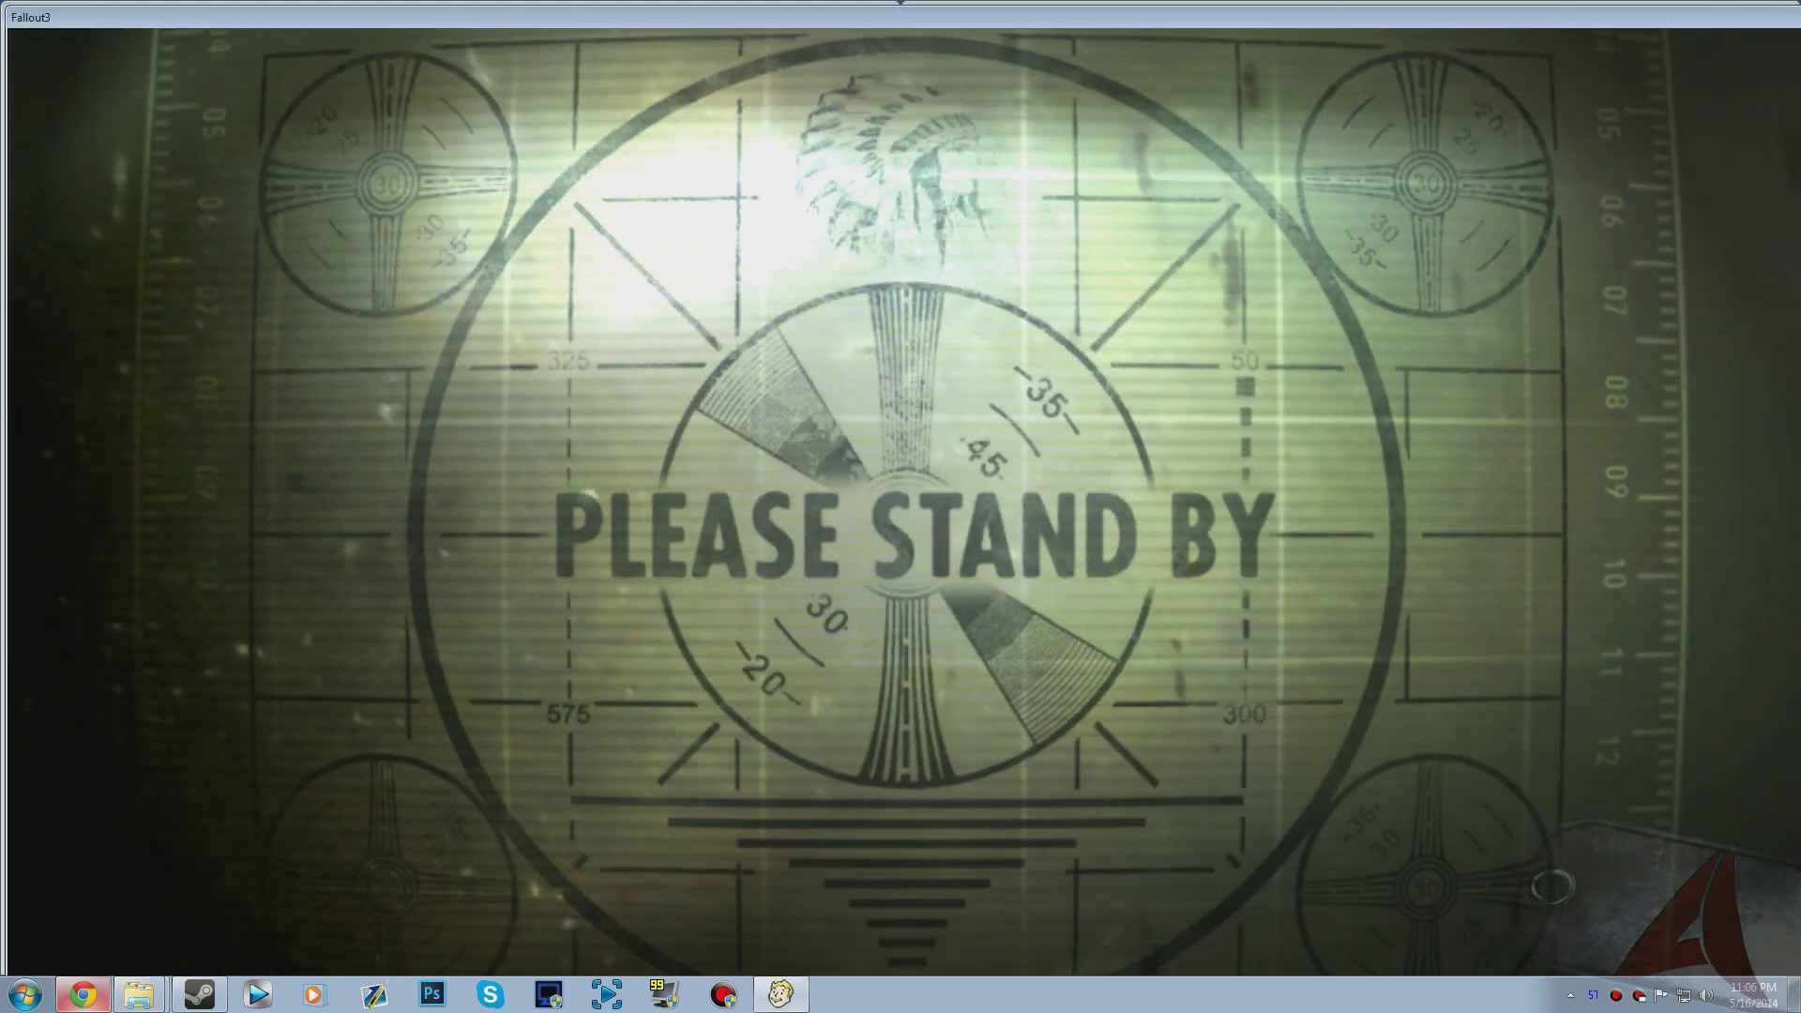
Step: Launch fullscreenizer.exe from a Start search for 'full'
{"action": "key", "text": "alt+Tab"}
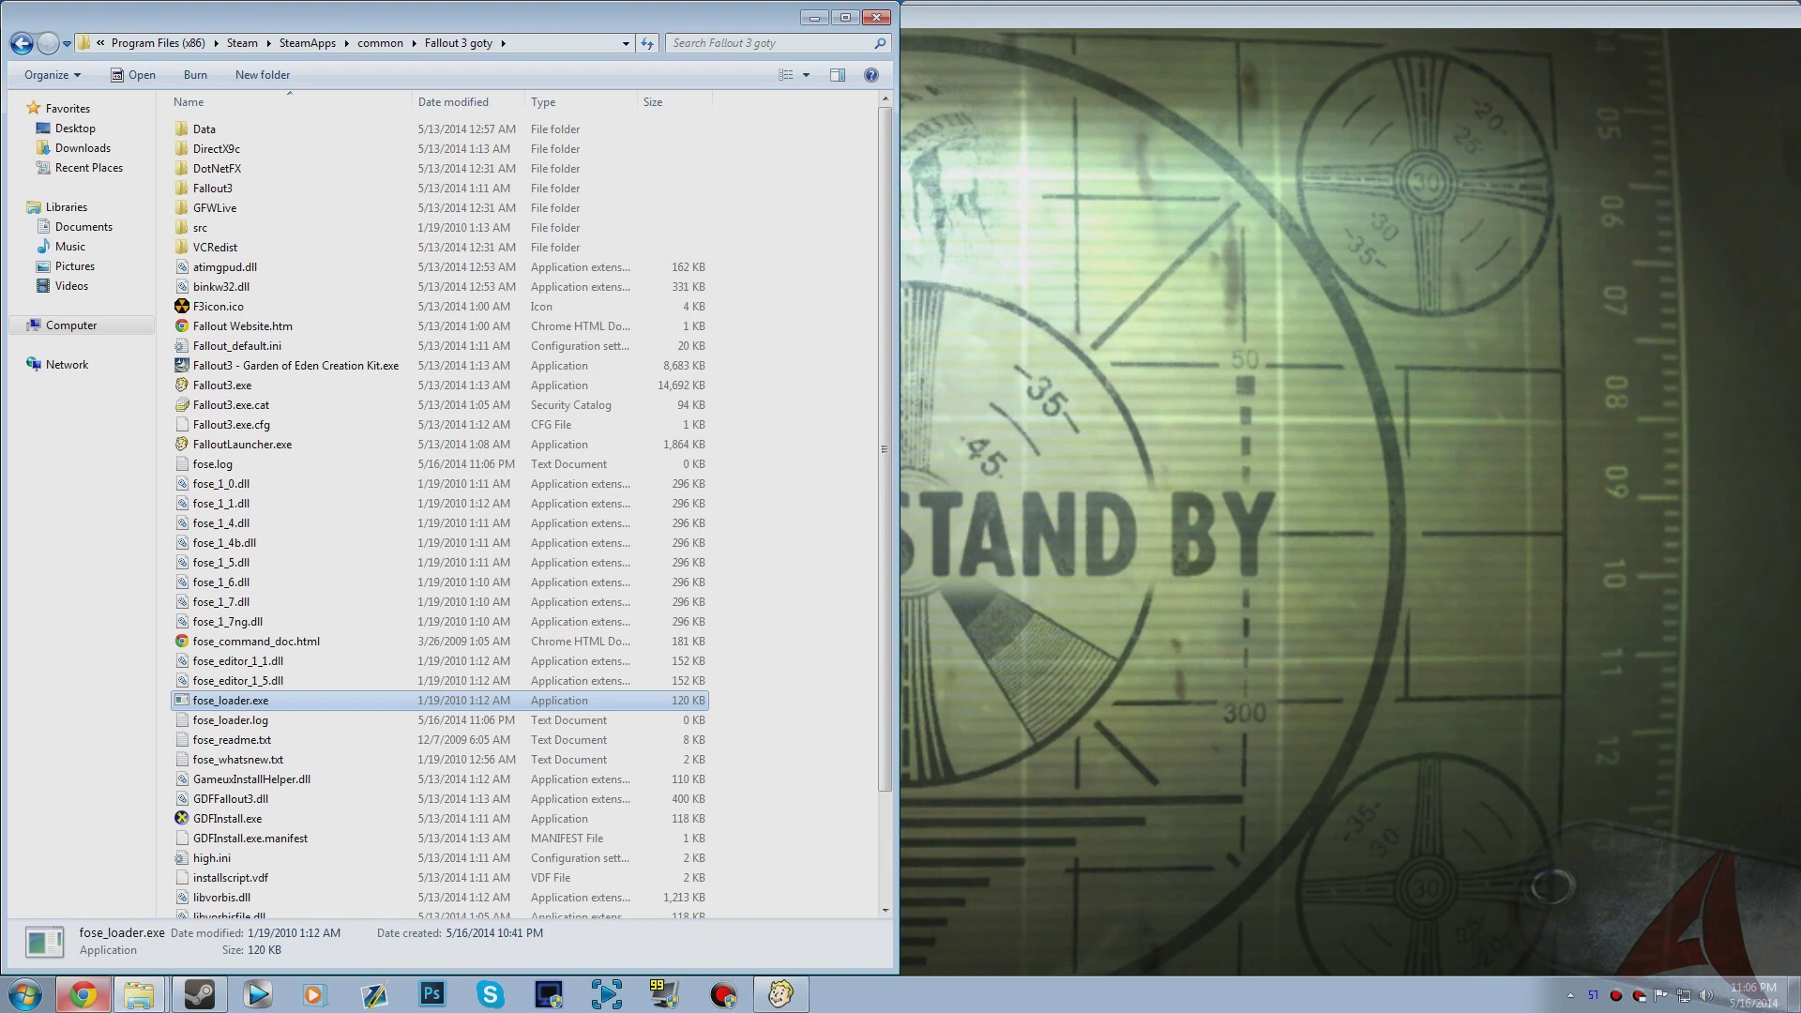
{"action": "key", "text": "alt+Tab"}
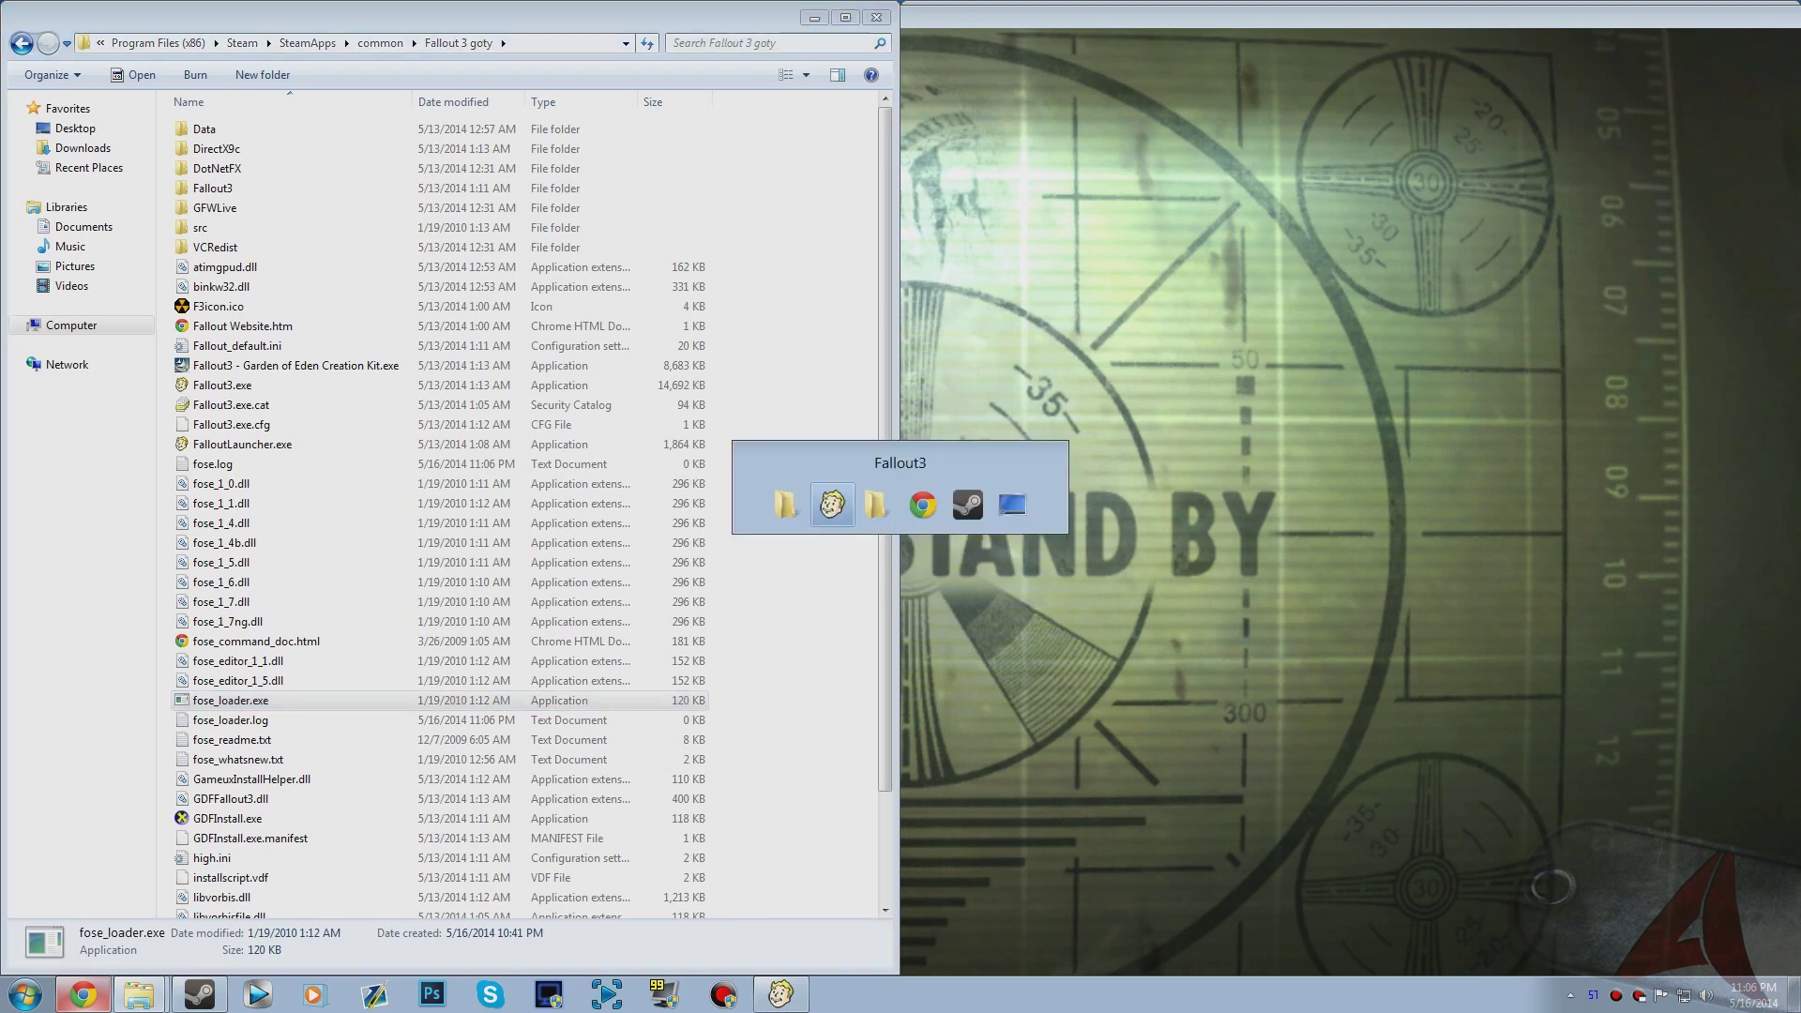
{"action": "key", "text": "alt+Tab"}
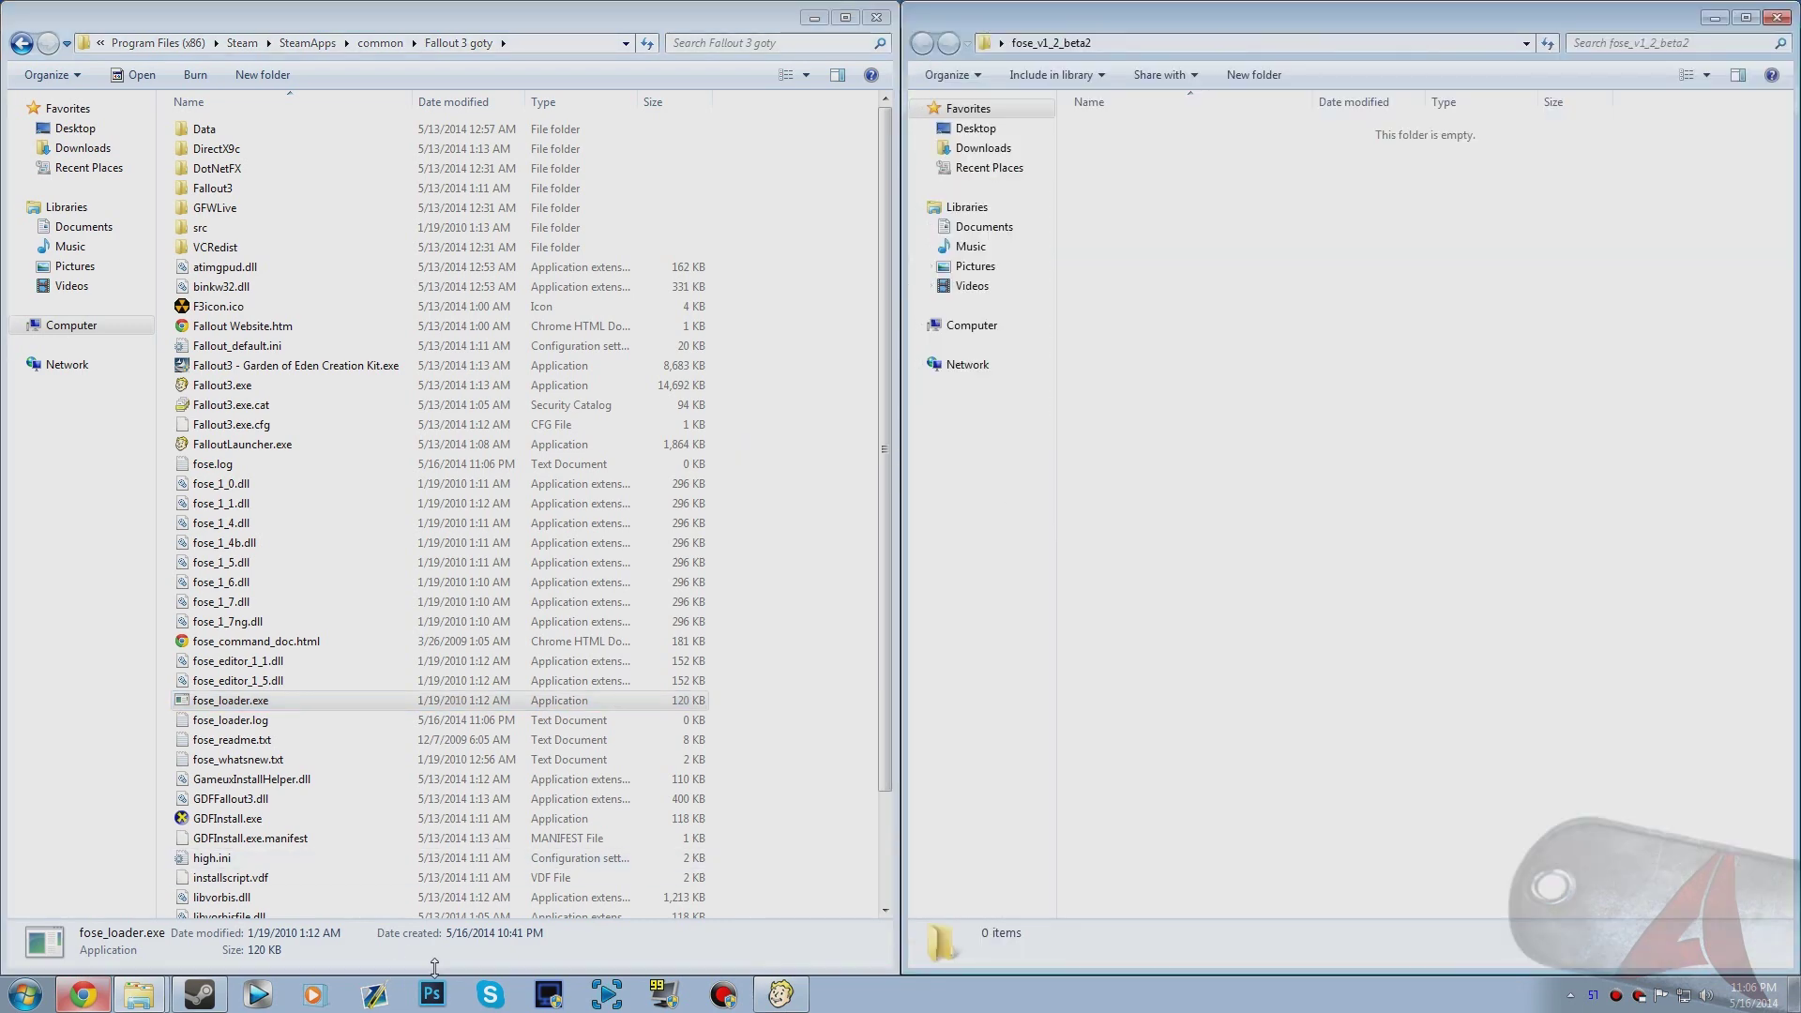
{"action": "left_click", "coordinate": [25, 993]}
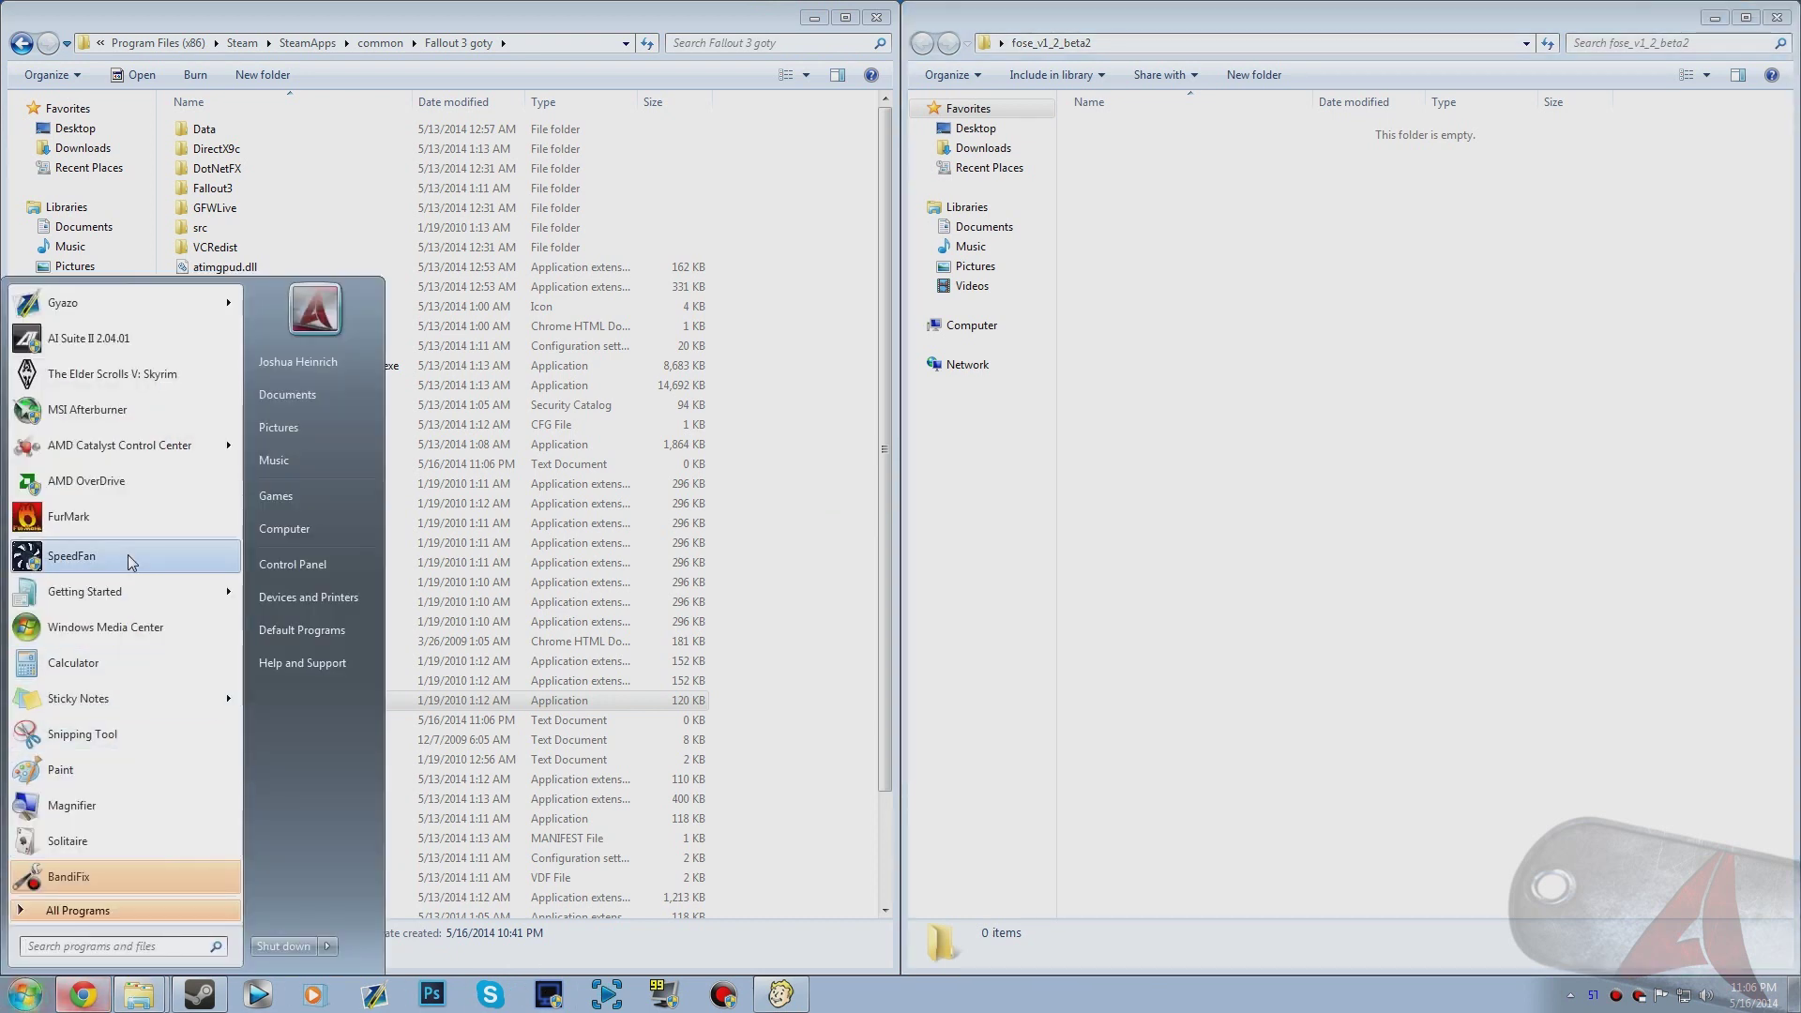
{"action": "type", "text": "f"}
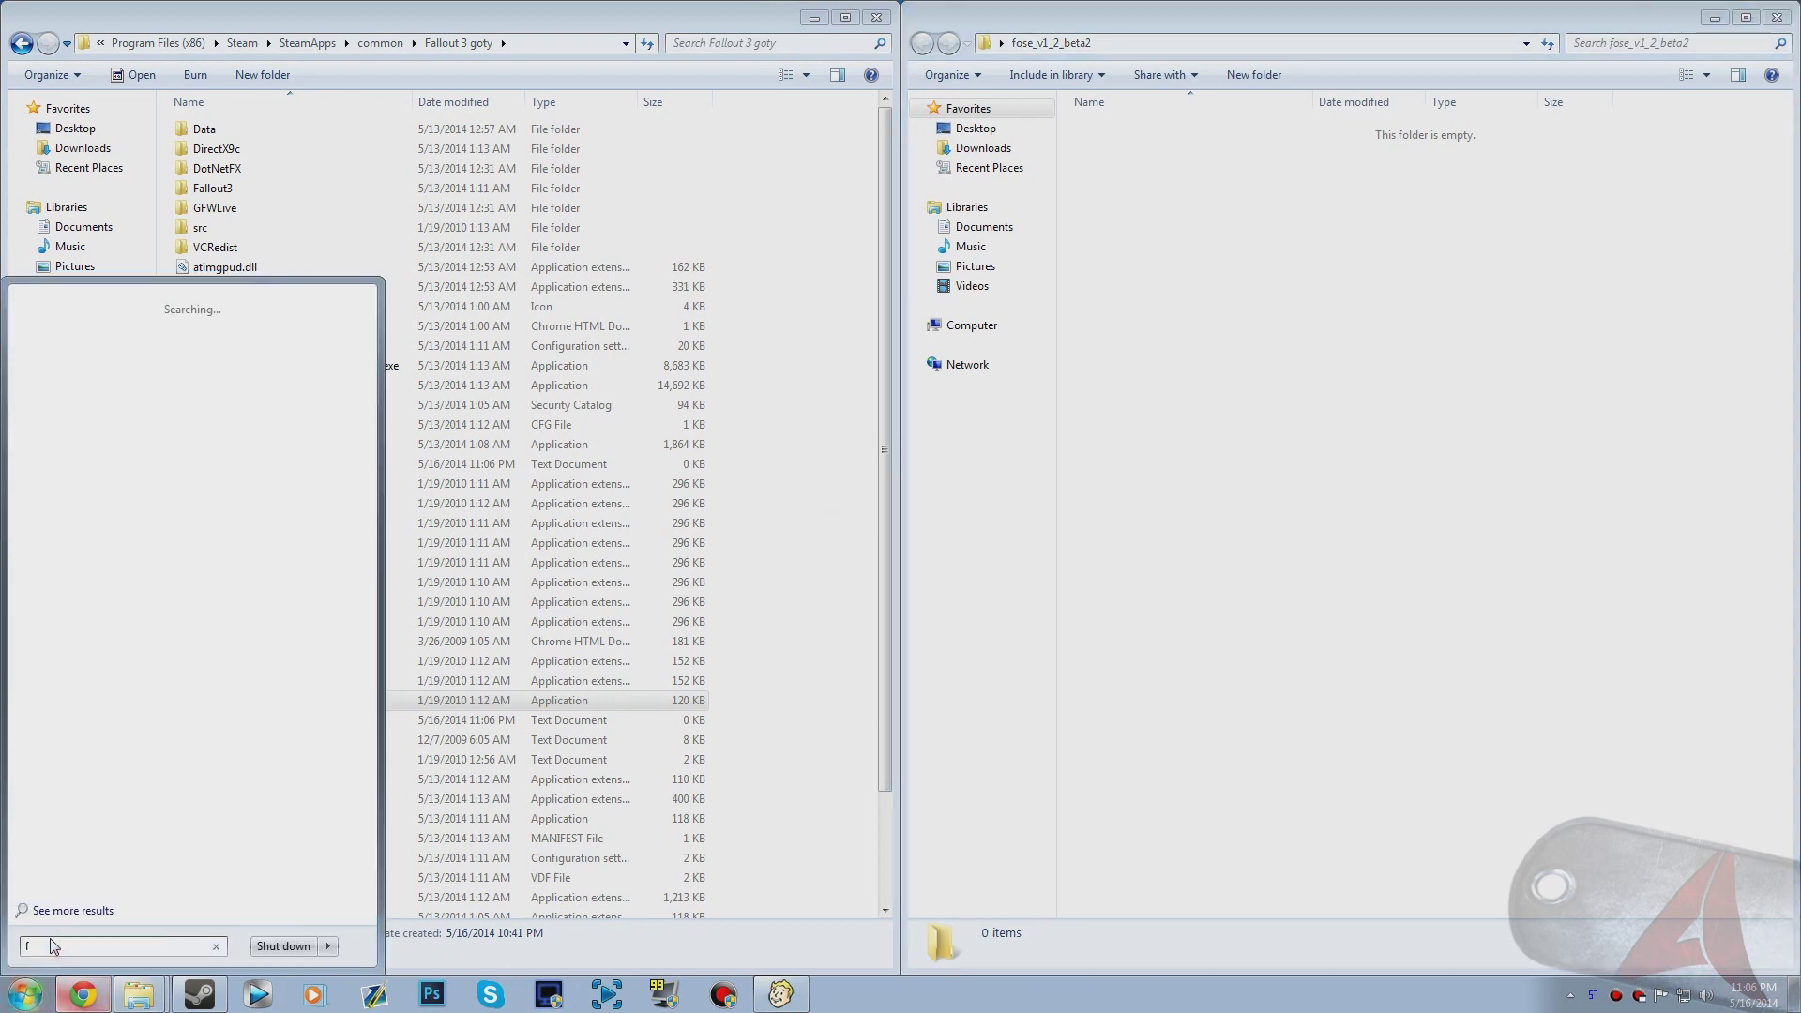
{"action": "type", "text": "ull"}
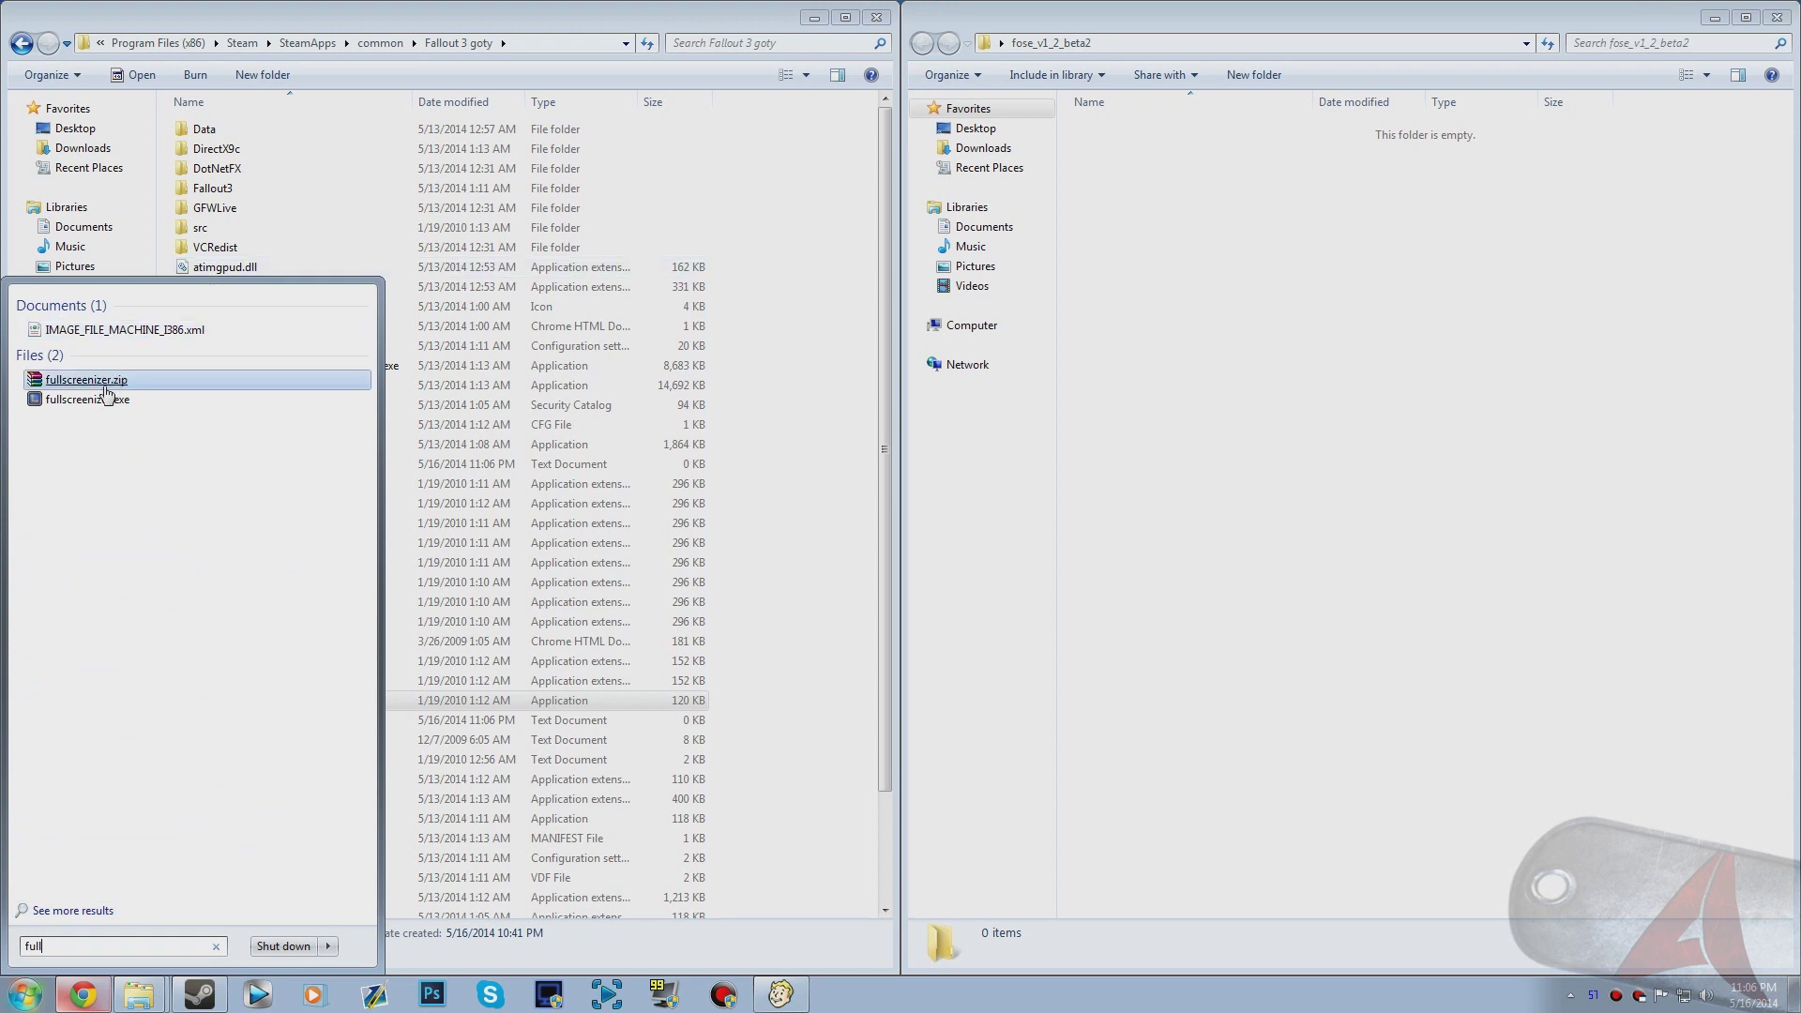
{"action": "left_click", "coordinate": [103, 399]}
{"action": "left_click", "coordinate": [929, 515]}
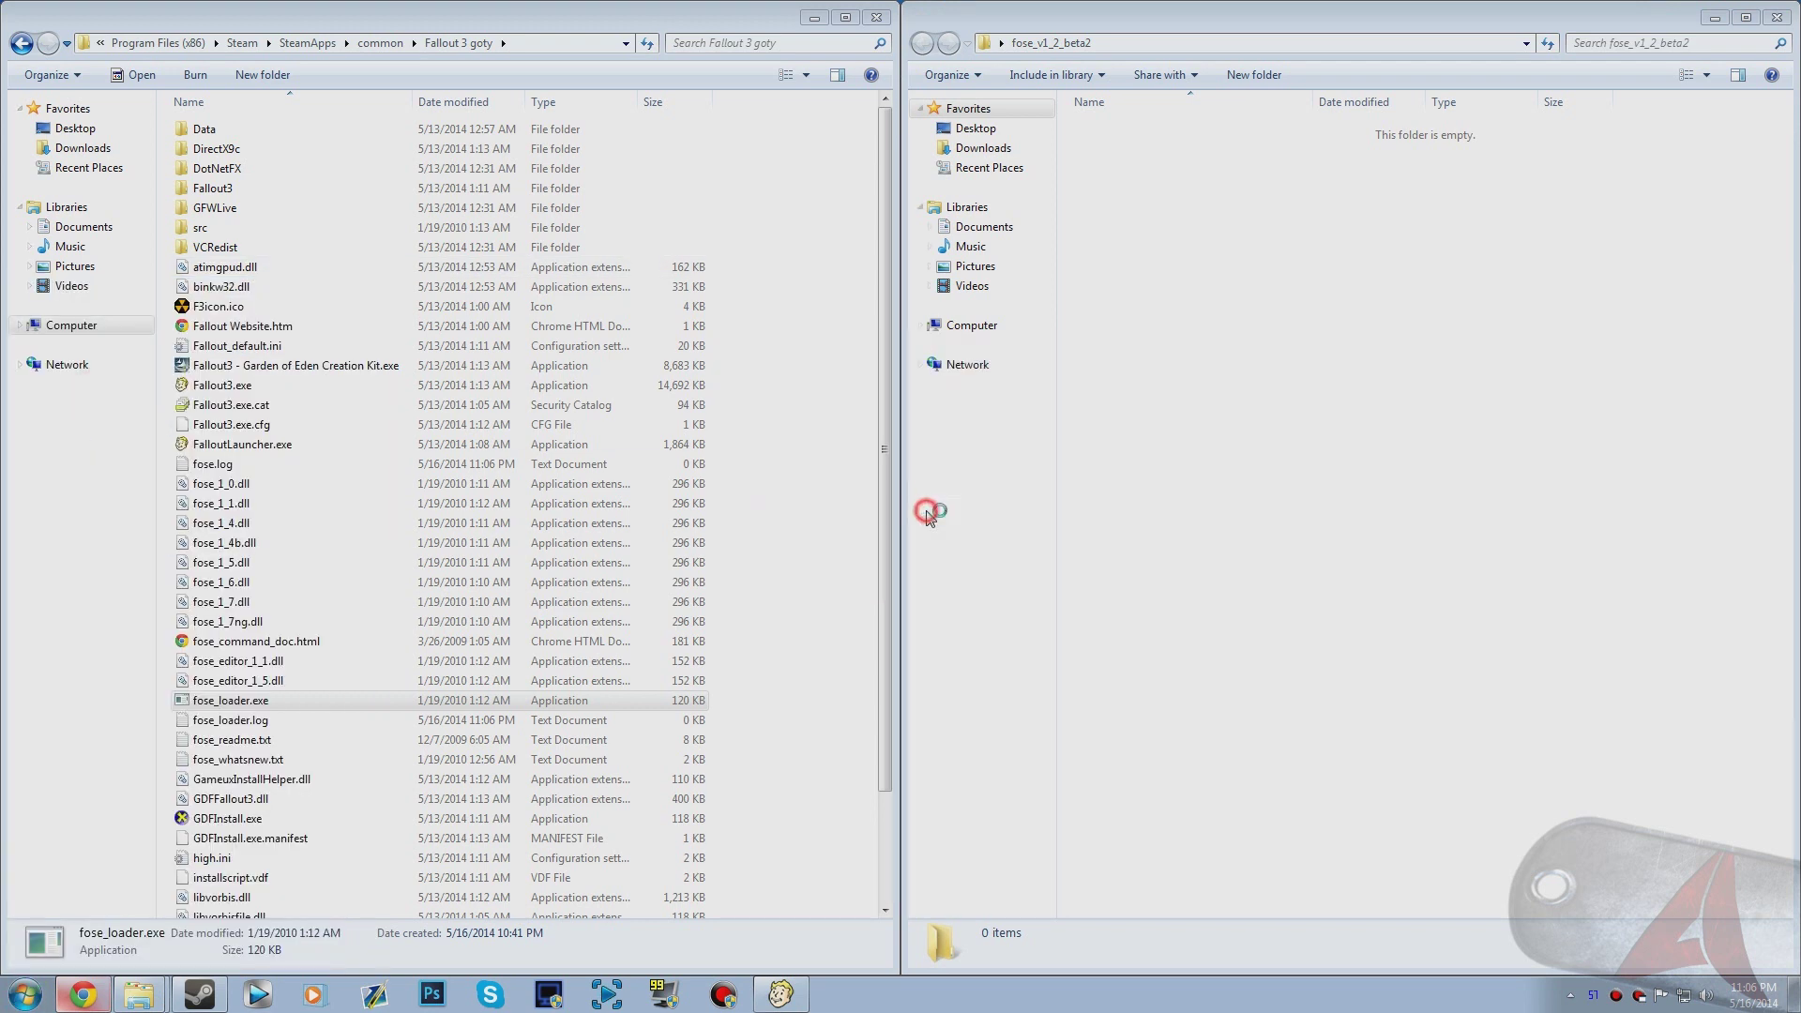
Step: Fullscreenize the Fallout3 window and bring the game to the front
{"action": "left_click", "coordinate": [812, 431]}
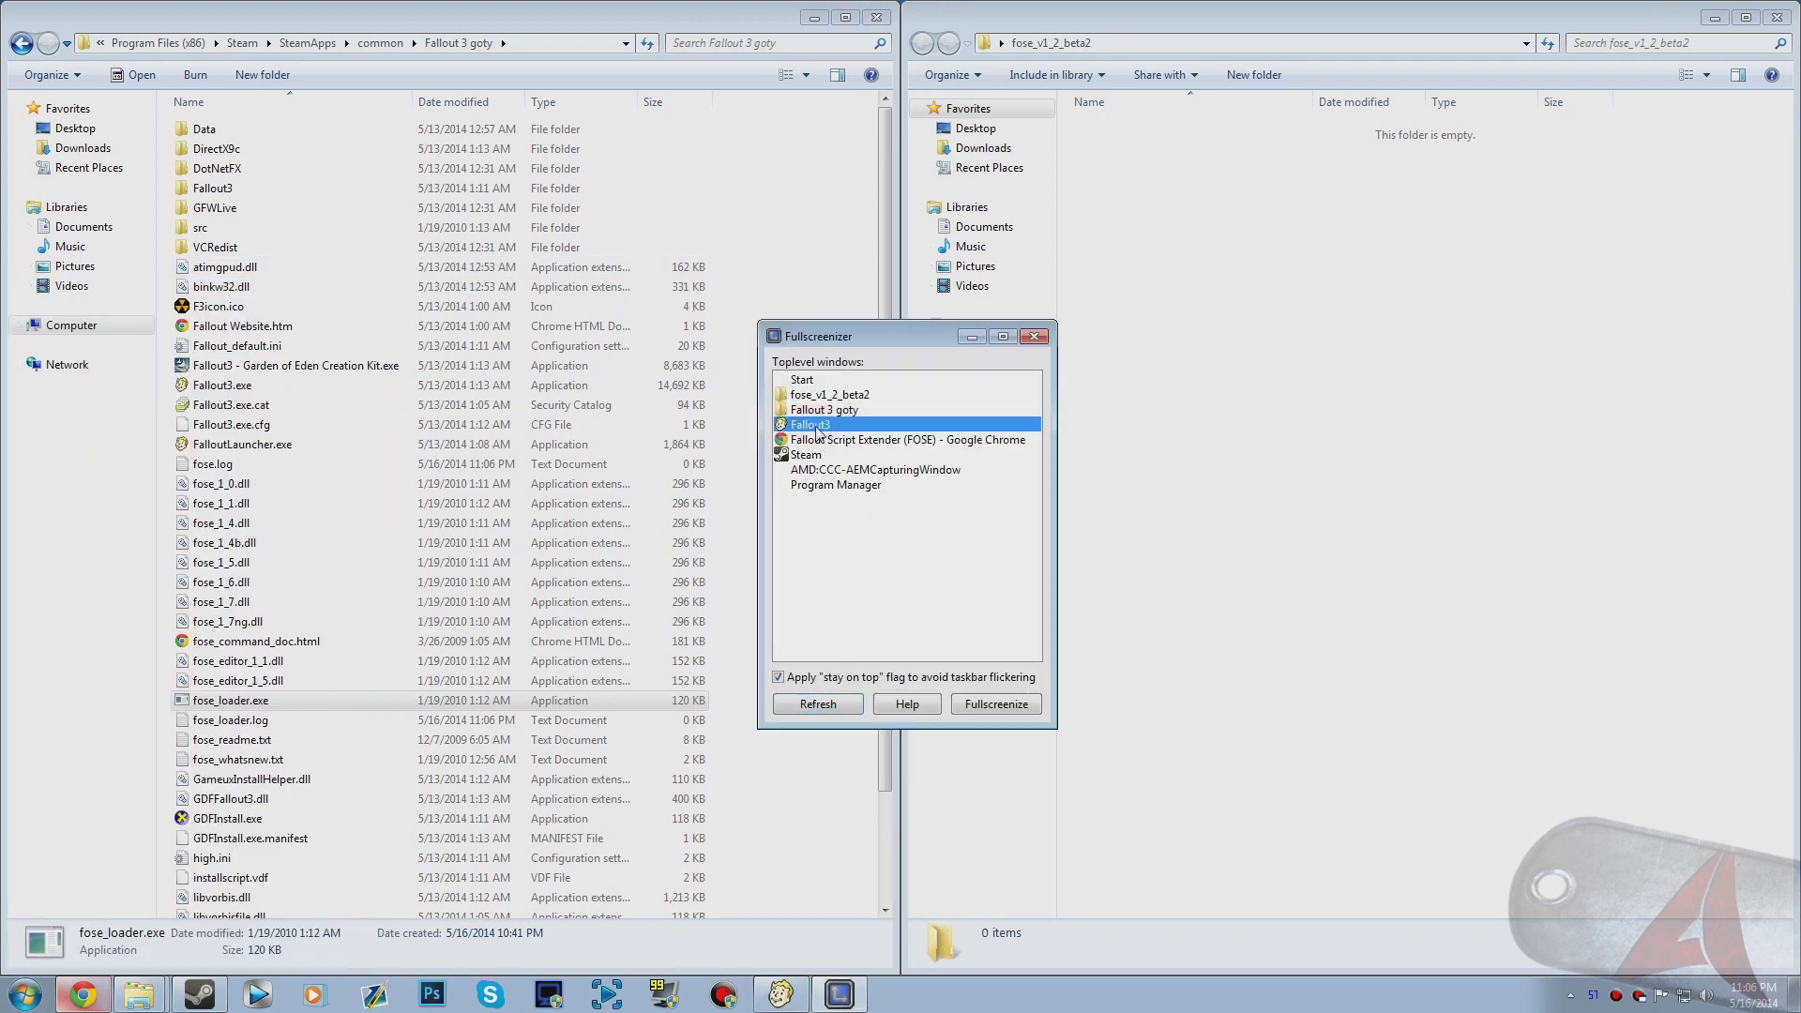
{"action": "left_click", "coordinate": [982, 711]}
{"action": "left_click", "coordinate": [792, 994]}
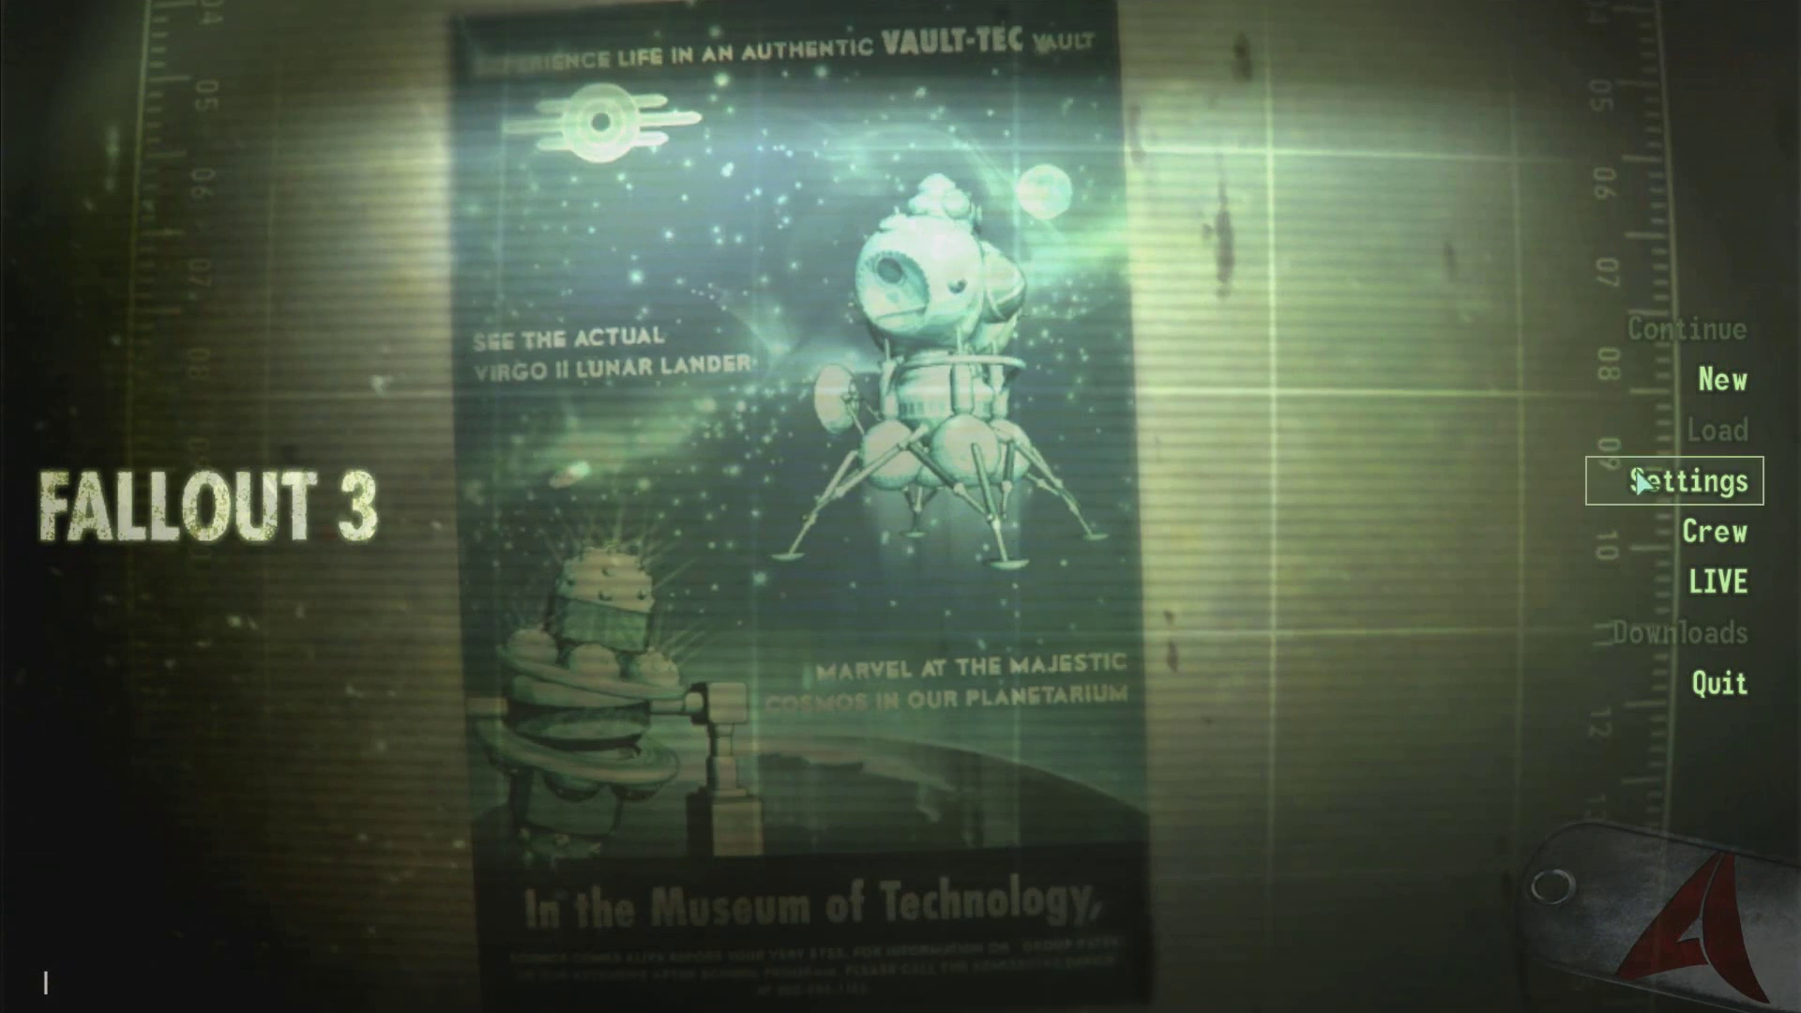
Step: Look at the game's Settings > Audio, then return to the main menu
{"action": "left_click", "coordinate": [1610, 477]}
{"action": "left_click", "coordinate": [1560, 431]}
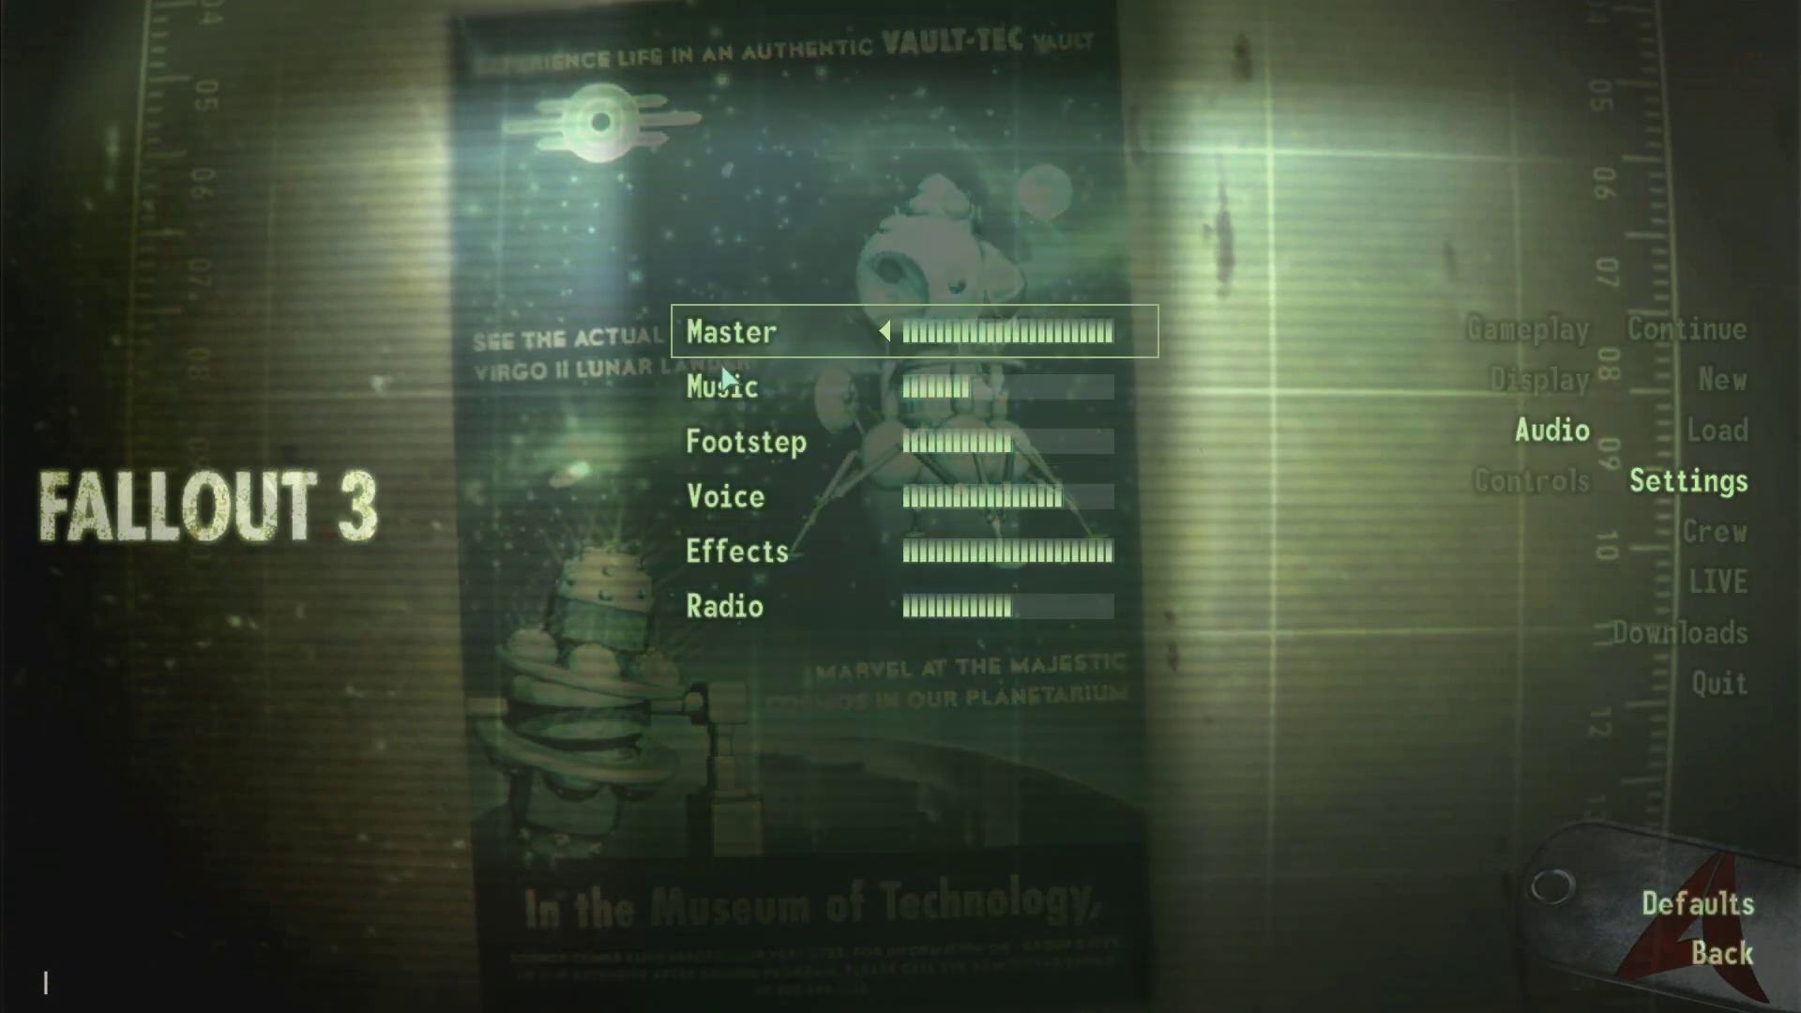
{"action": "left_click", "coordinate": [1682, 485]}
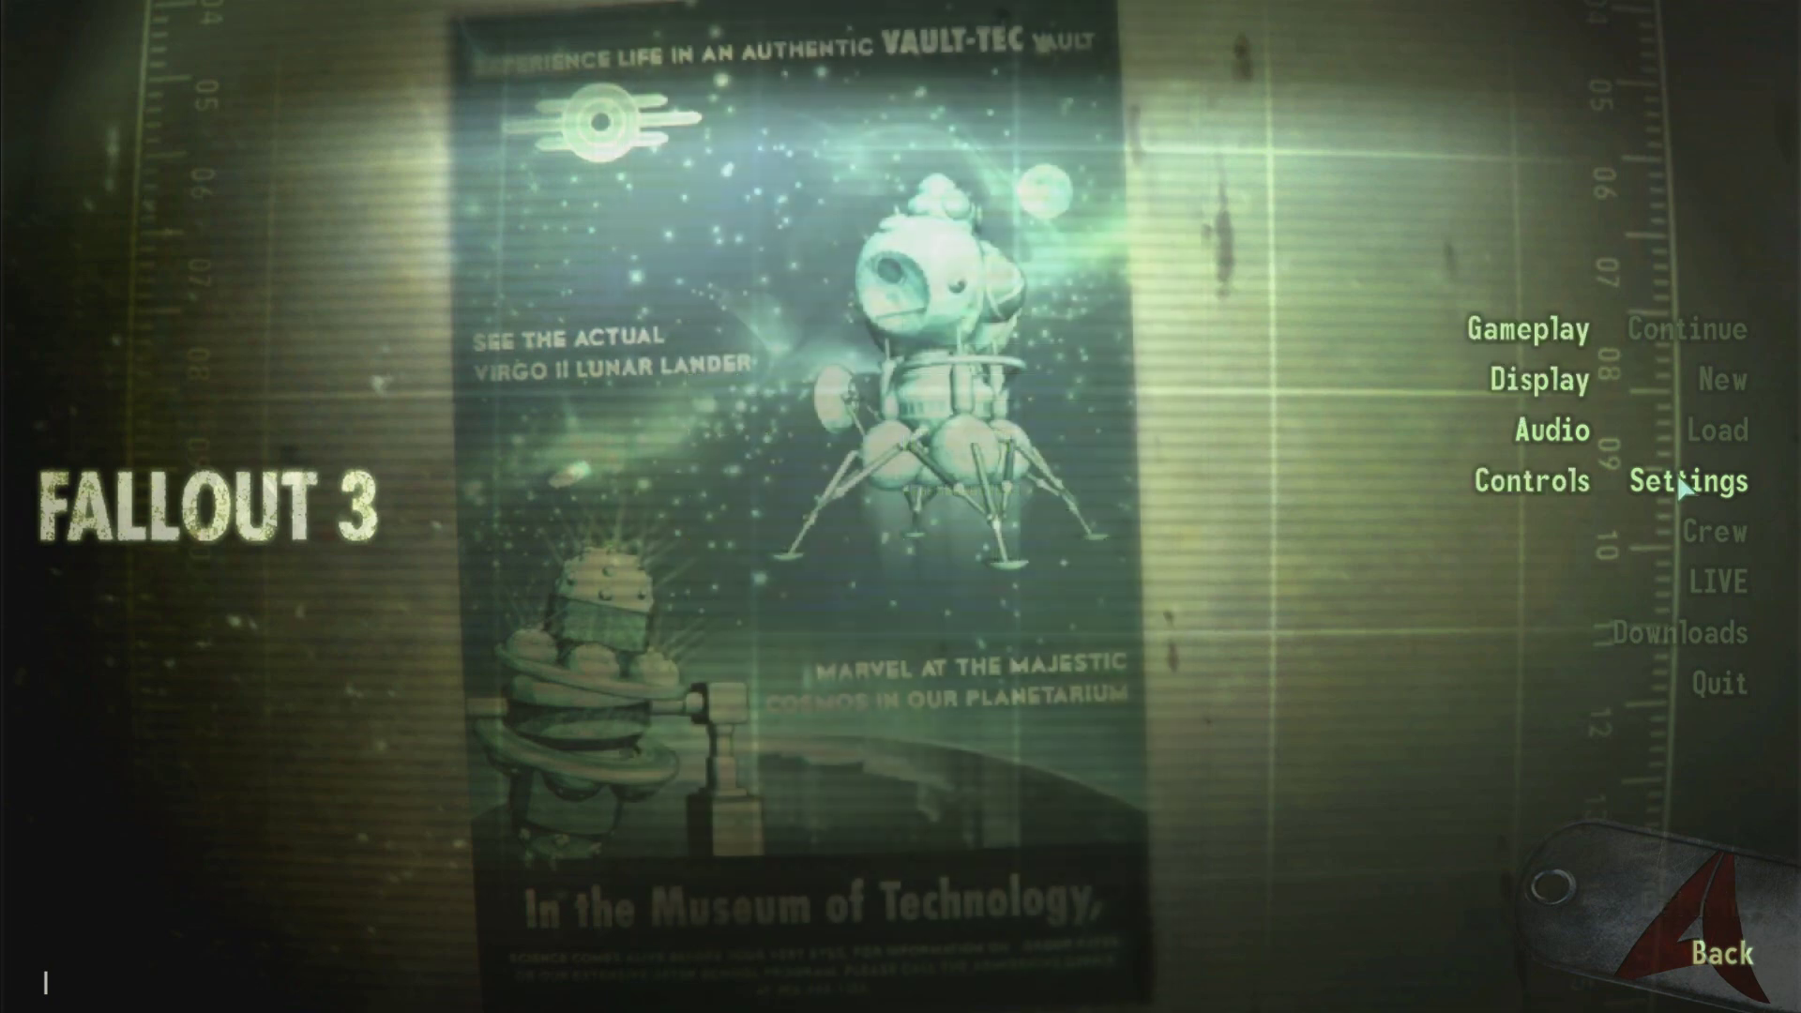
{"action": "key", "text": "Escape"}
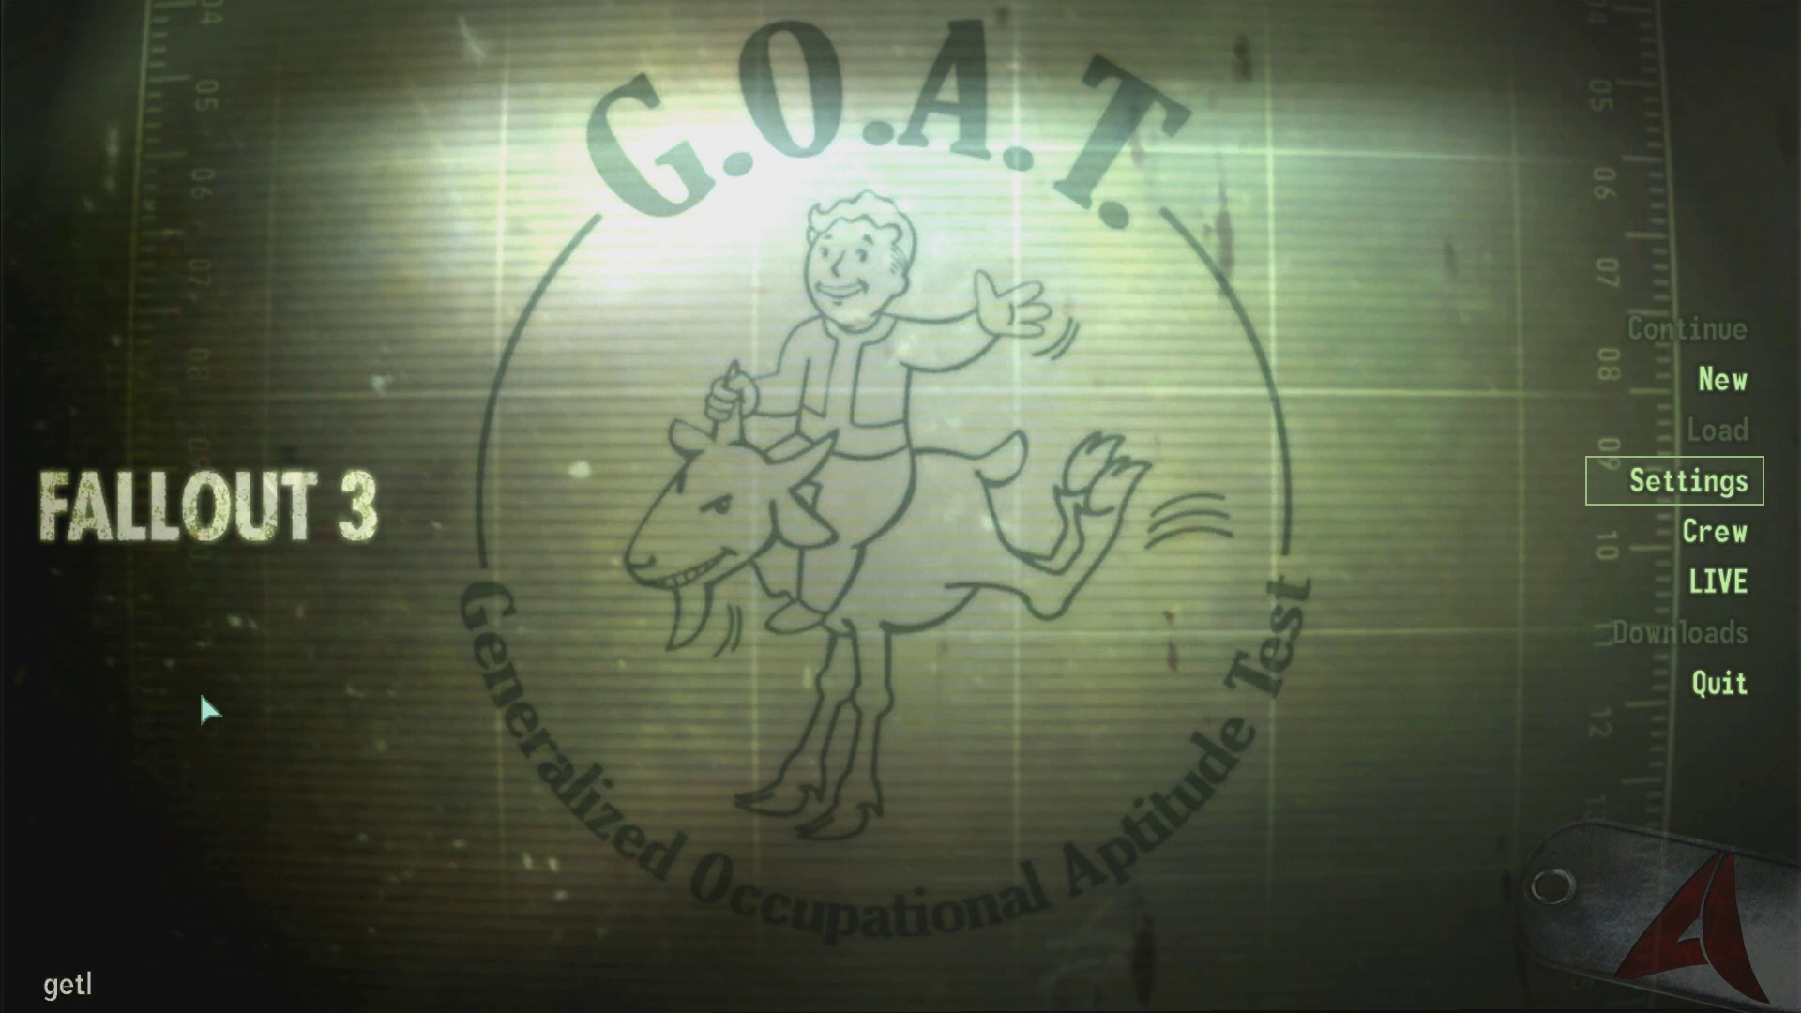
Step: Run the FOSE version check in the console, confirming FOSE version: 1
{"action": "type", "text": "ose"}
{"action": "type", "text": "bv"}
{"action": "type", "text": "vers"}
{"action": "type", "text": "ion"}
{"action": "key", "text": "Return"}
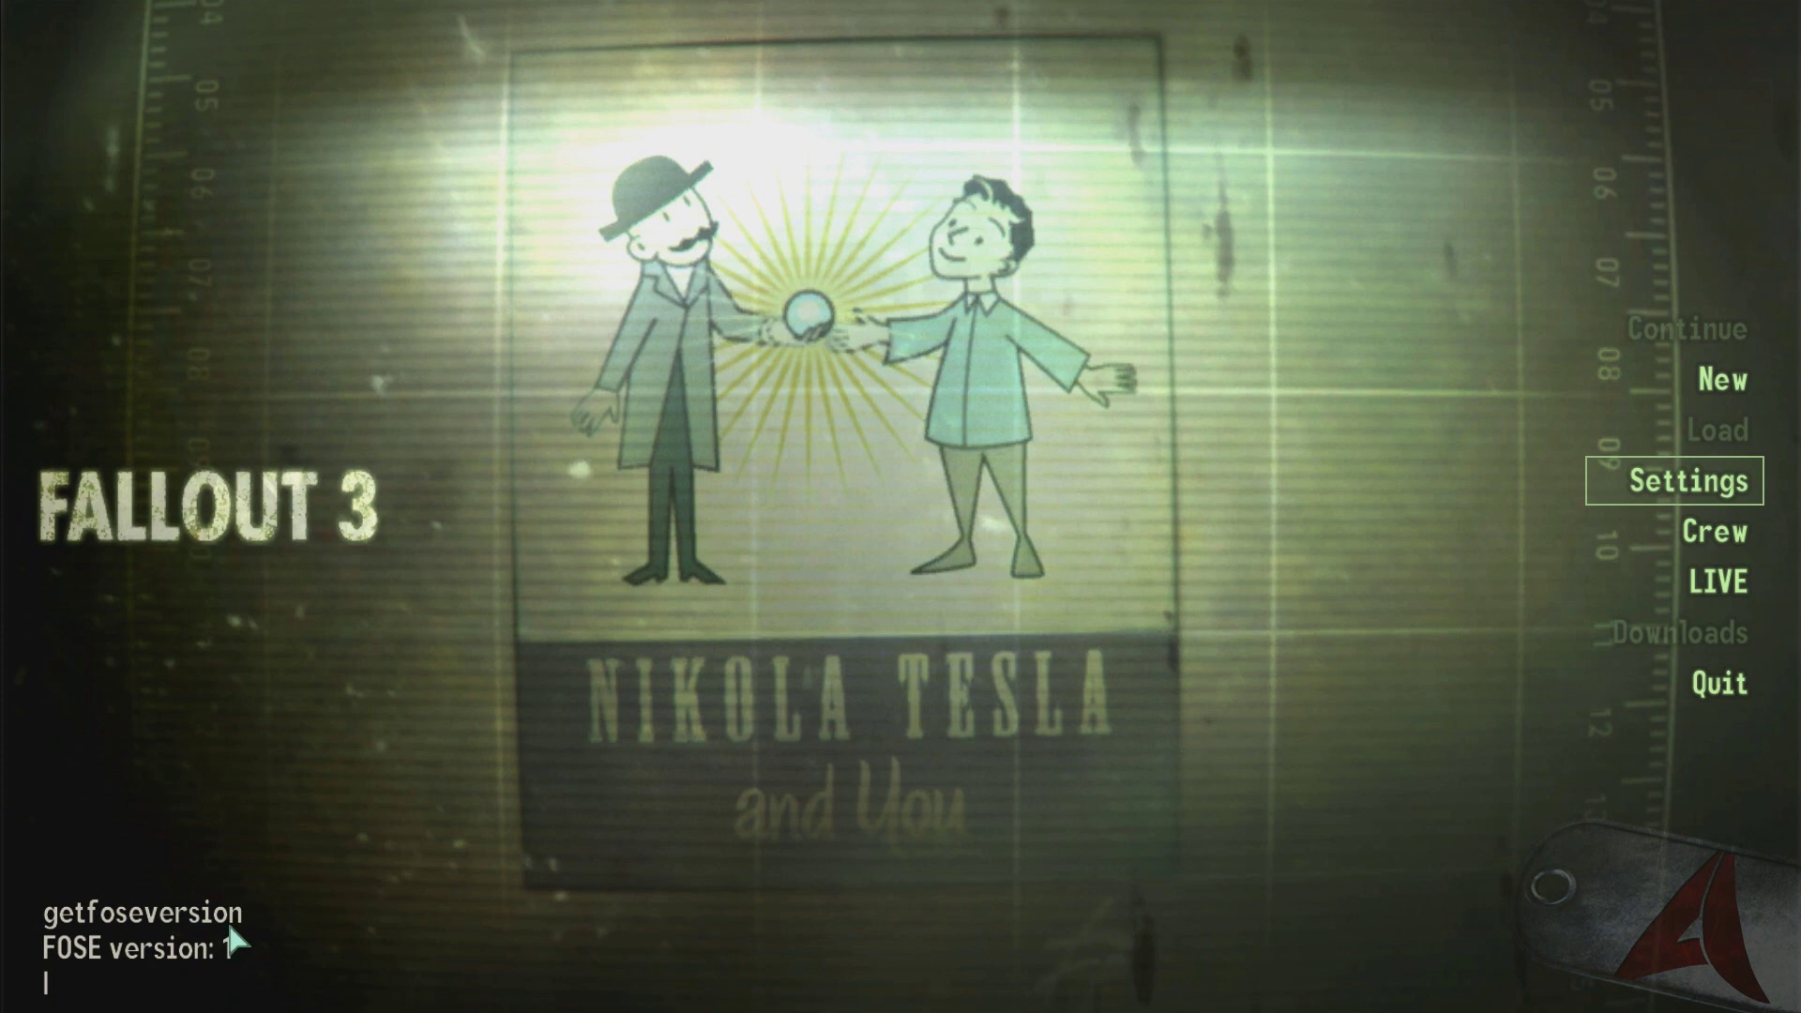
{"action": "key", "text": "grave"}
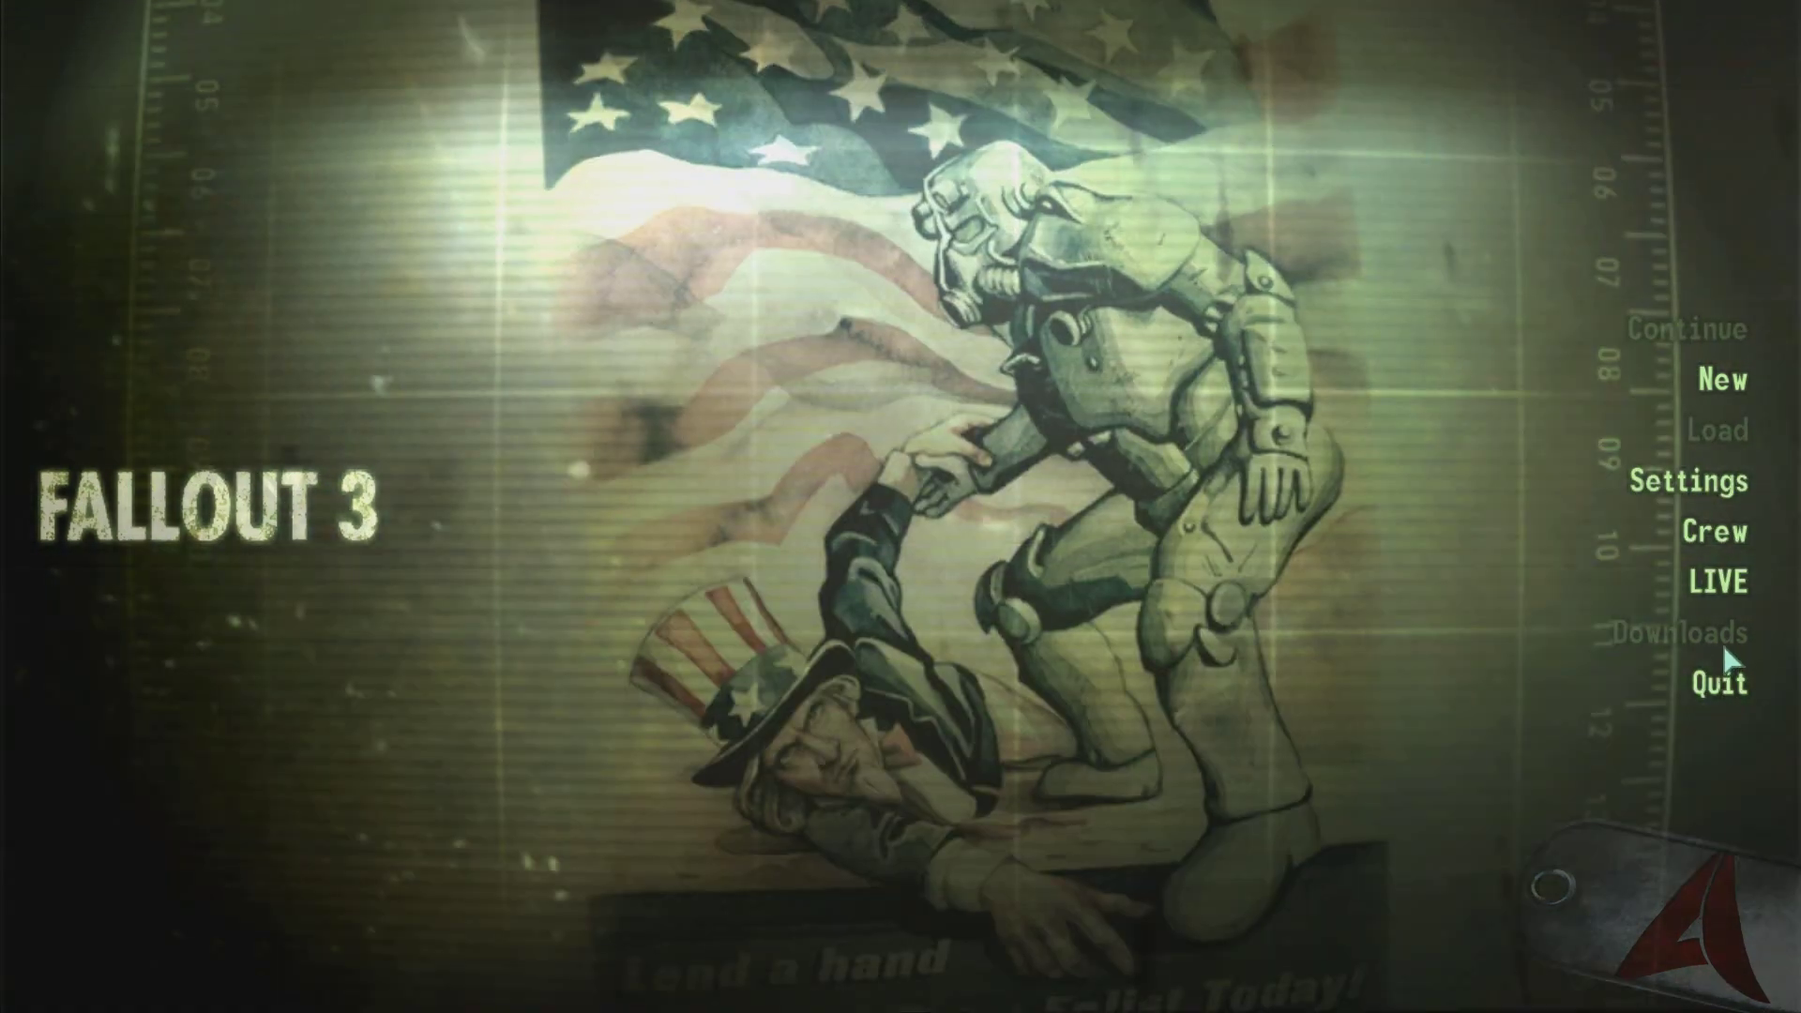
{"action": "key", "text": "grave"}
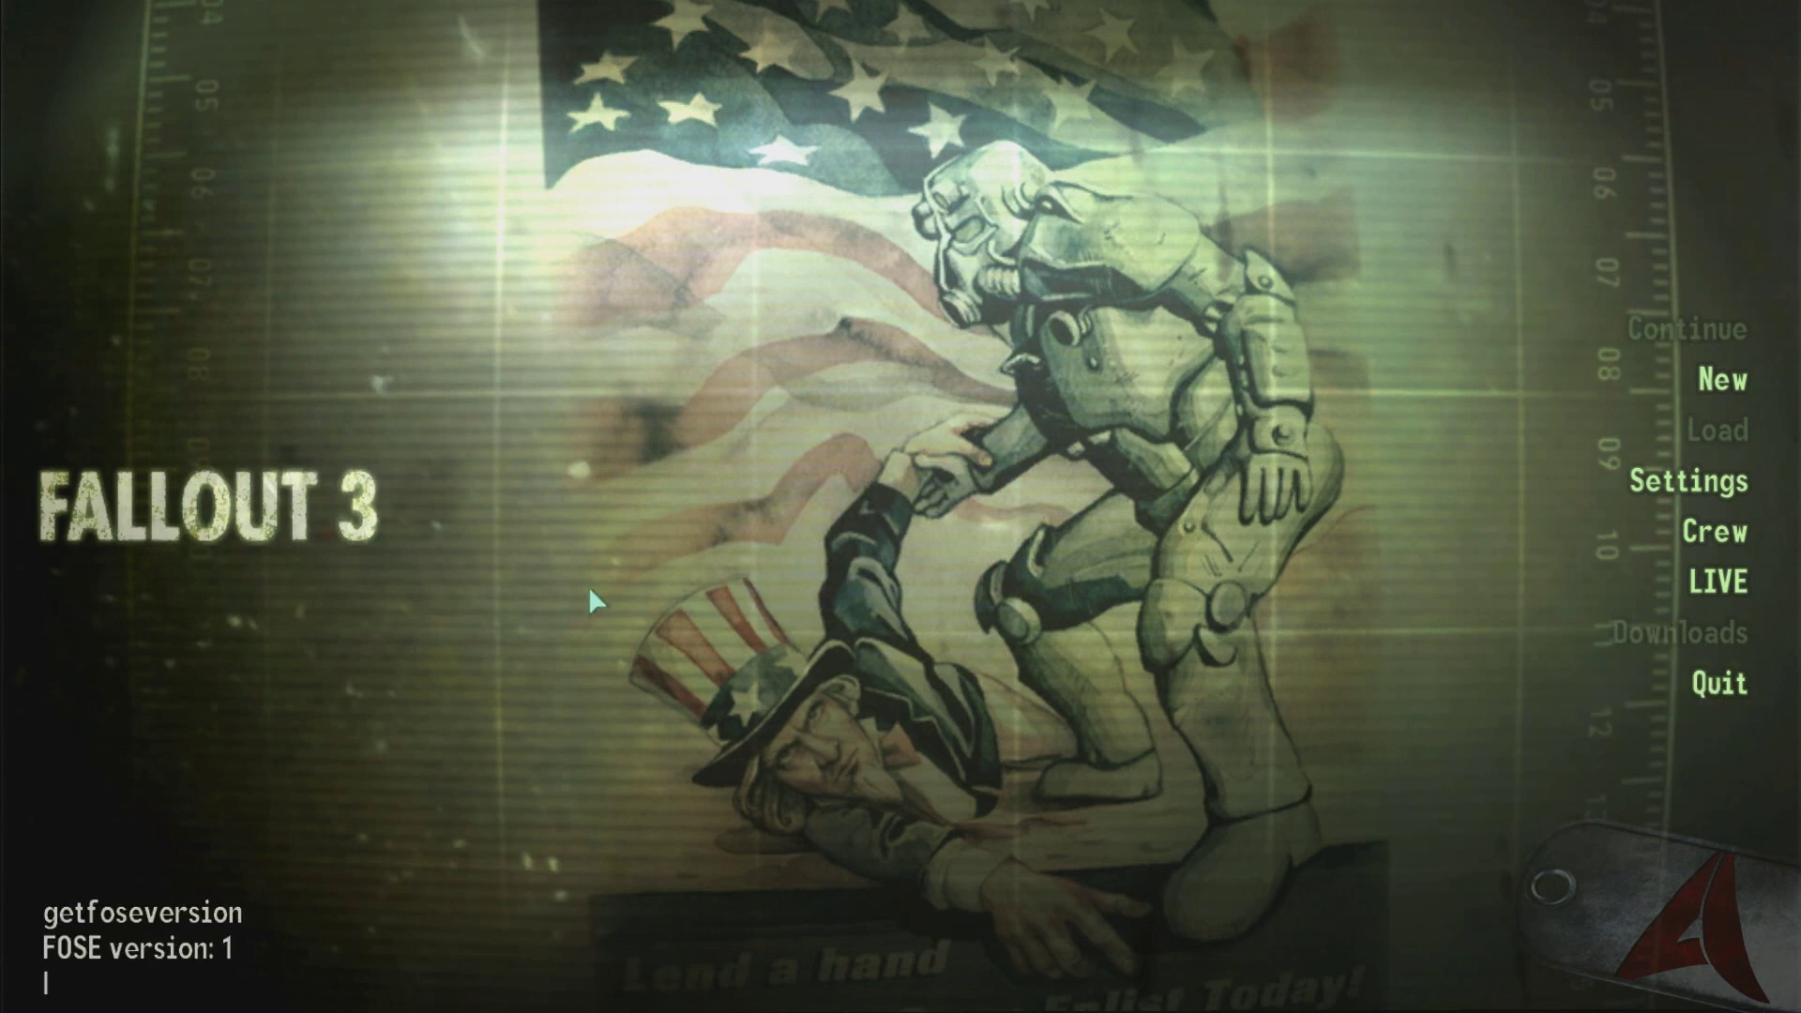
{"action": "key", "text": "grave"}
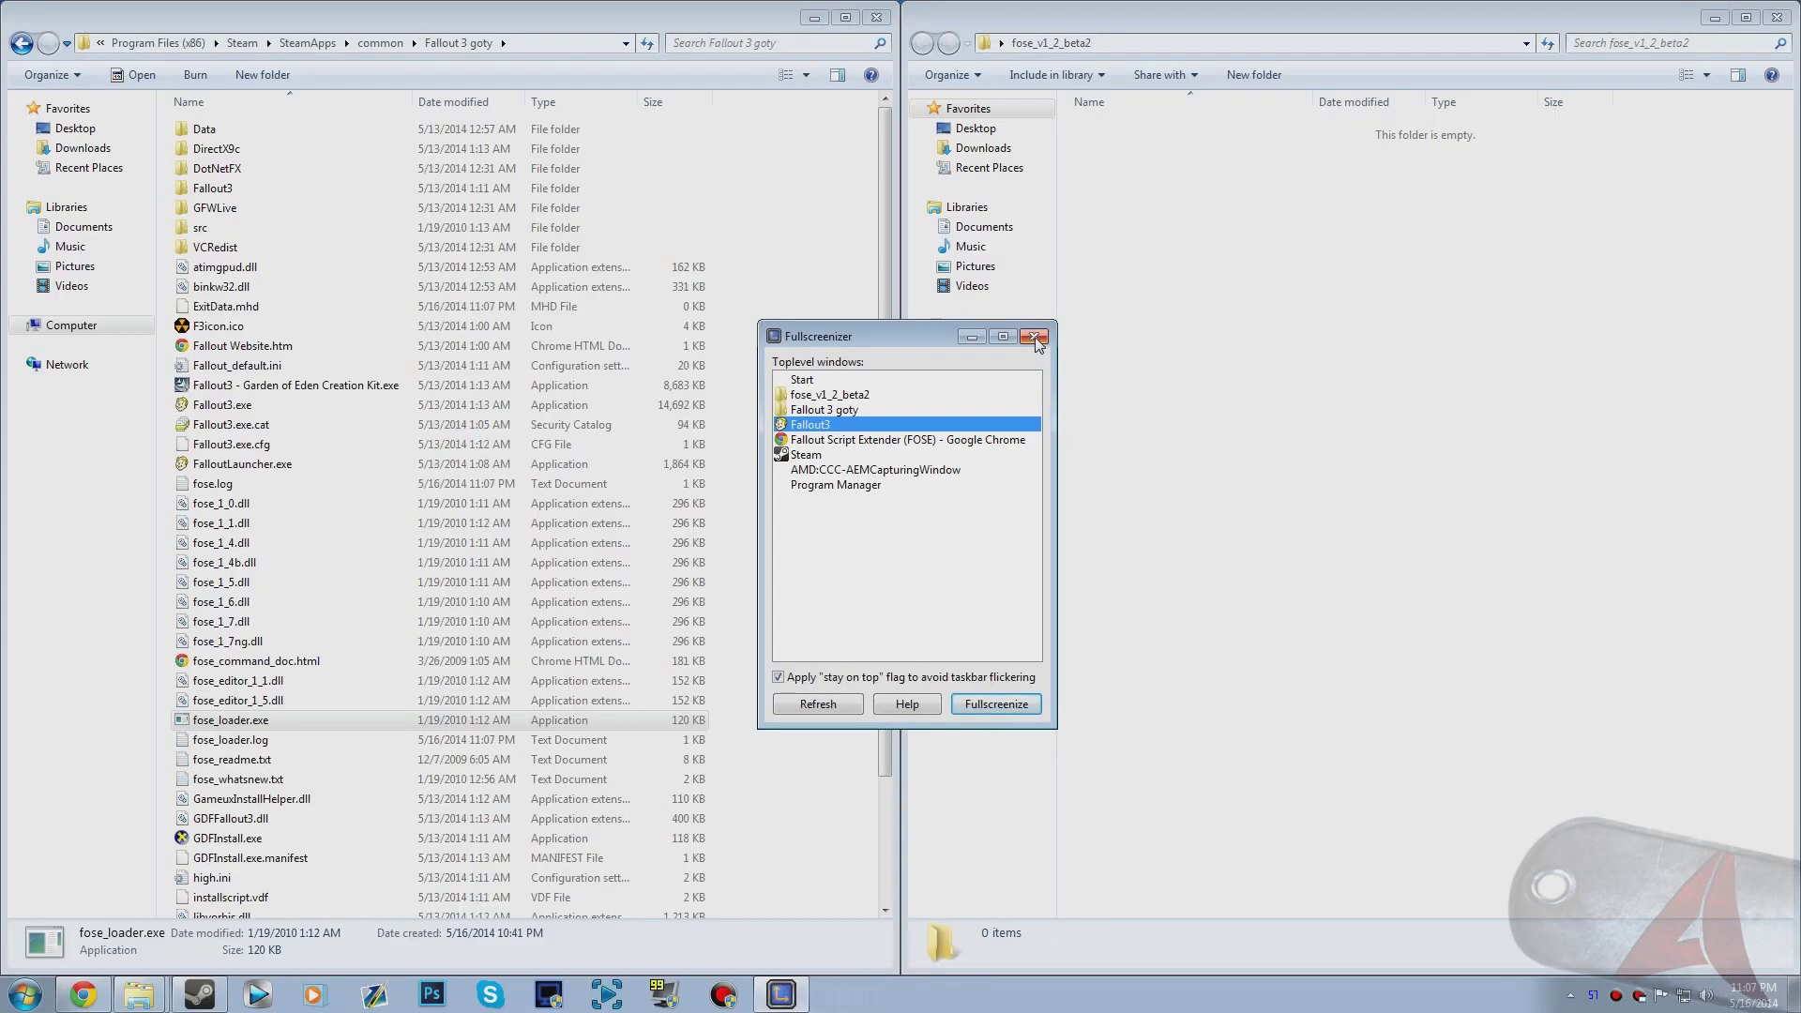
Step: Close Fullscreenizer and the empty fose_v1_2_beta2 folder window
{"action": "left_click", "coordinate": [1035, 336]}
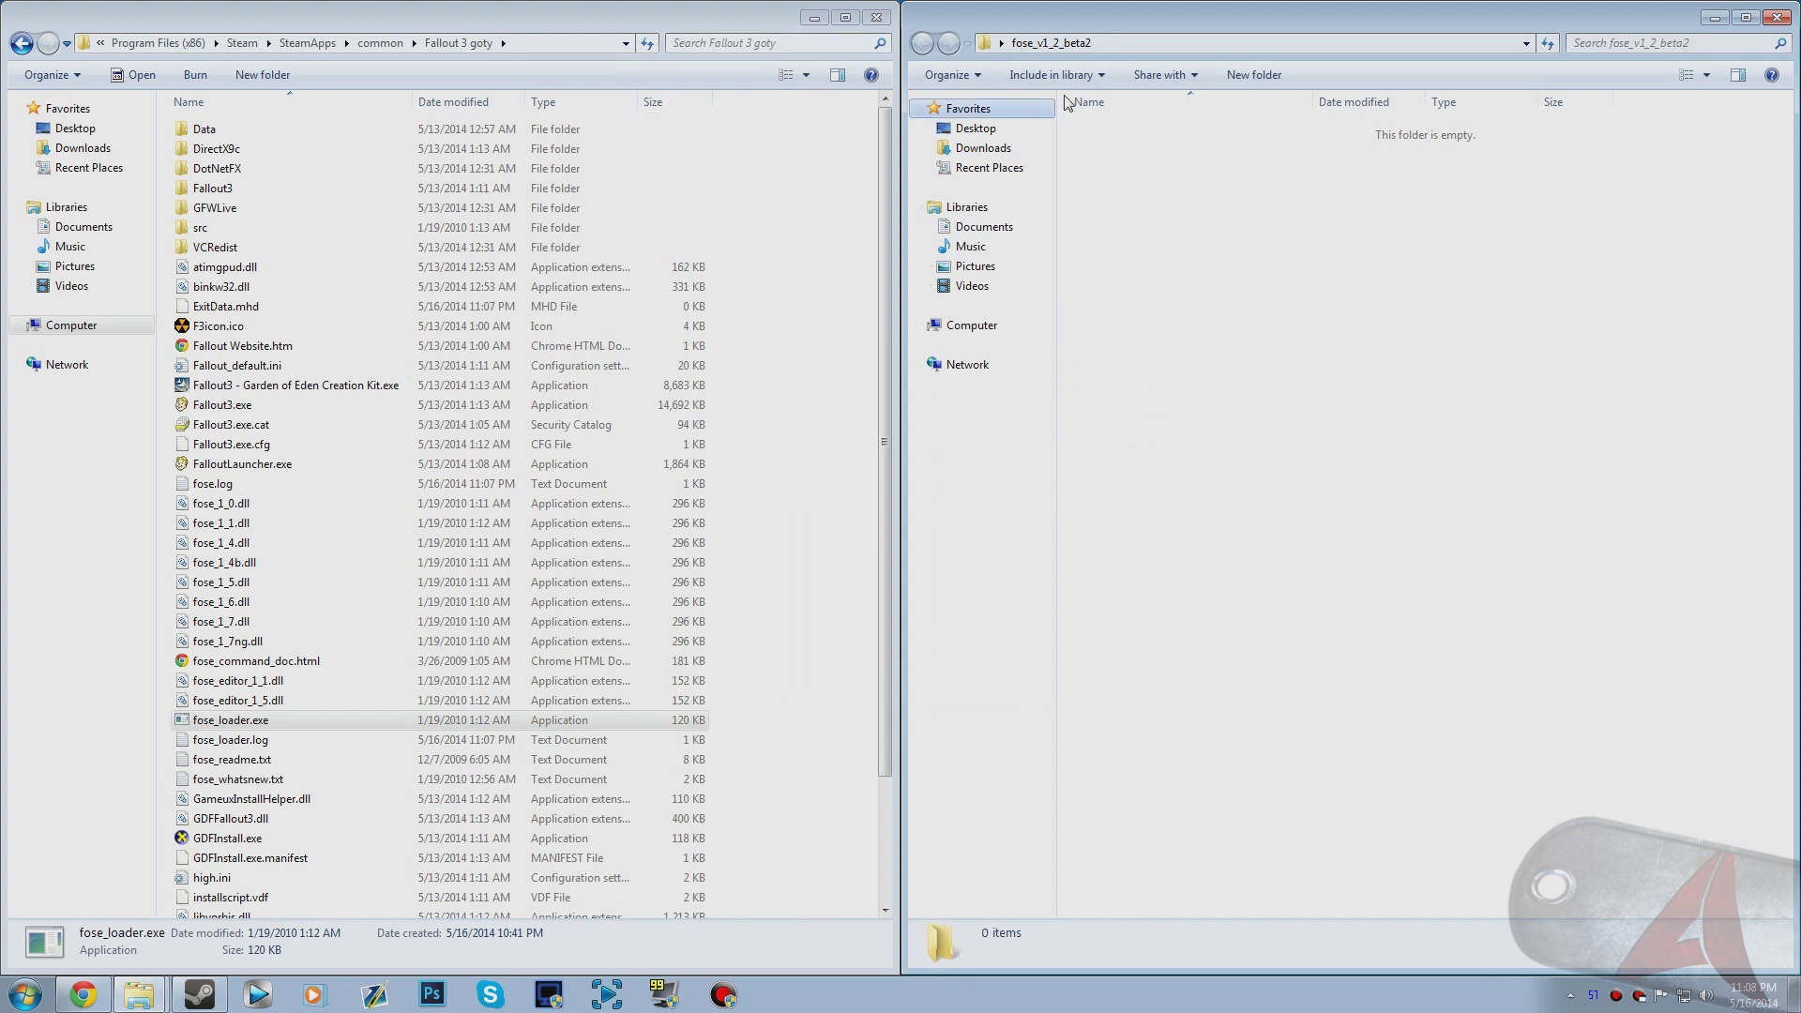
{"action": "left_click", "coordinate": [1776, 17]}
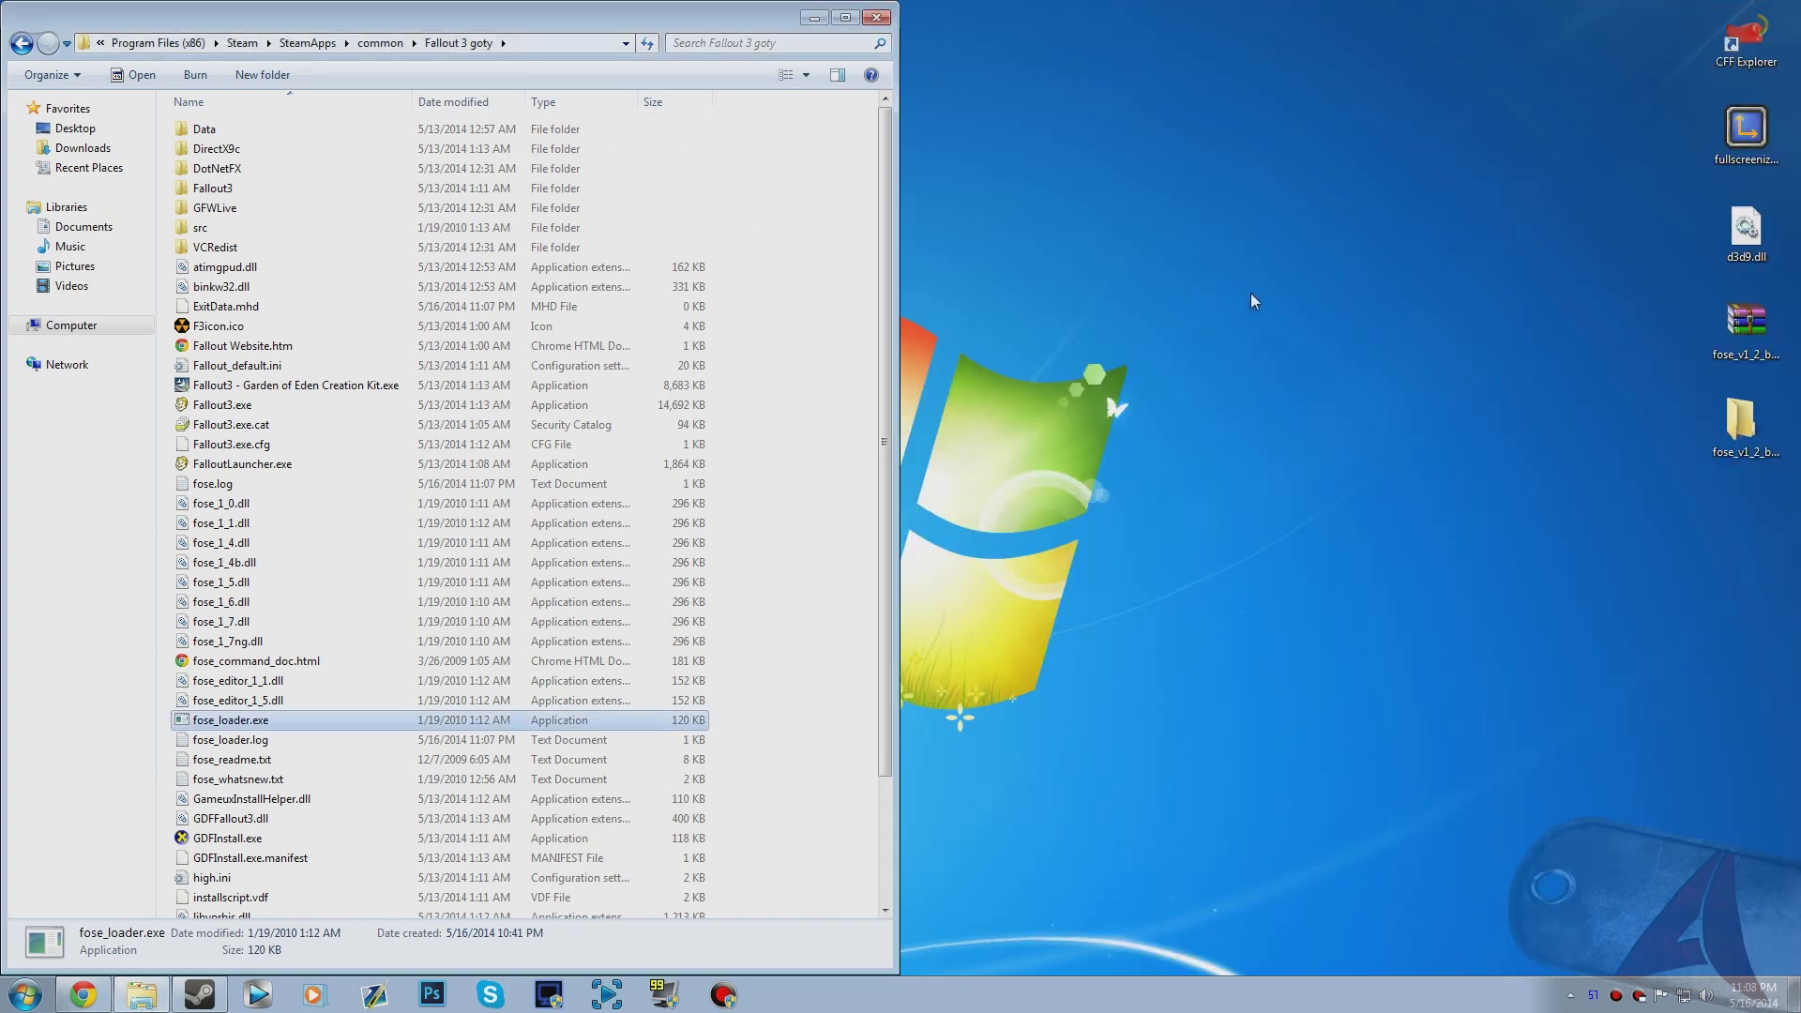
{"action": "left_click", "coordinate": [933, 540]}
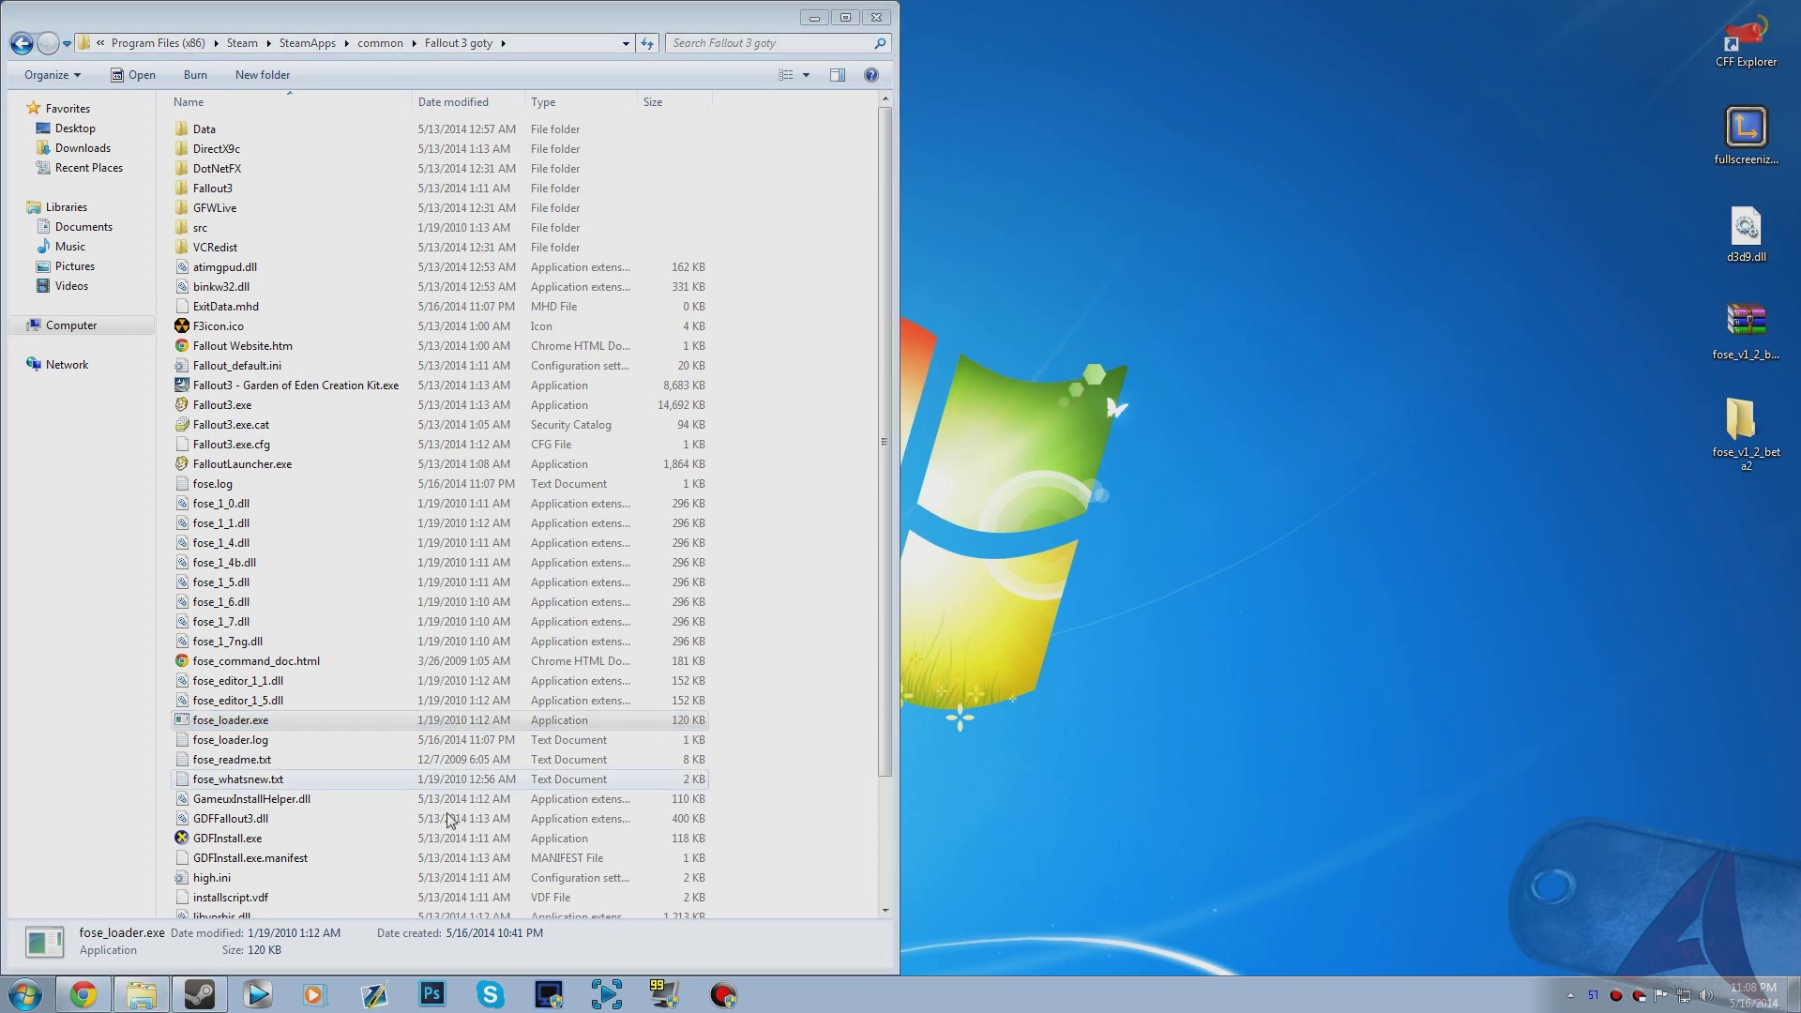
Step: Select fose_loader.exe and move the Fallout 3 goty window to the right half
{"action": "left_click", "coordinate": [236, 722]}
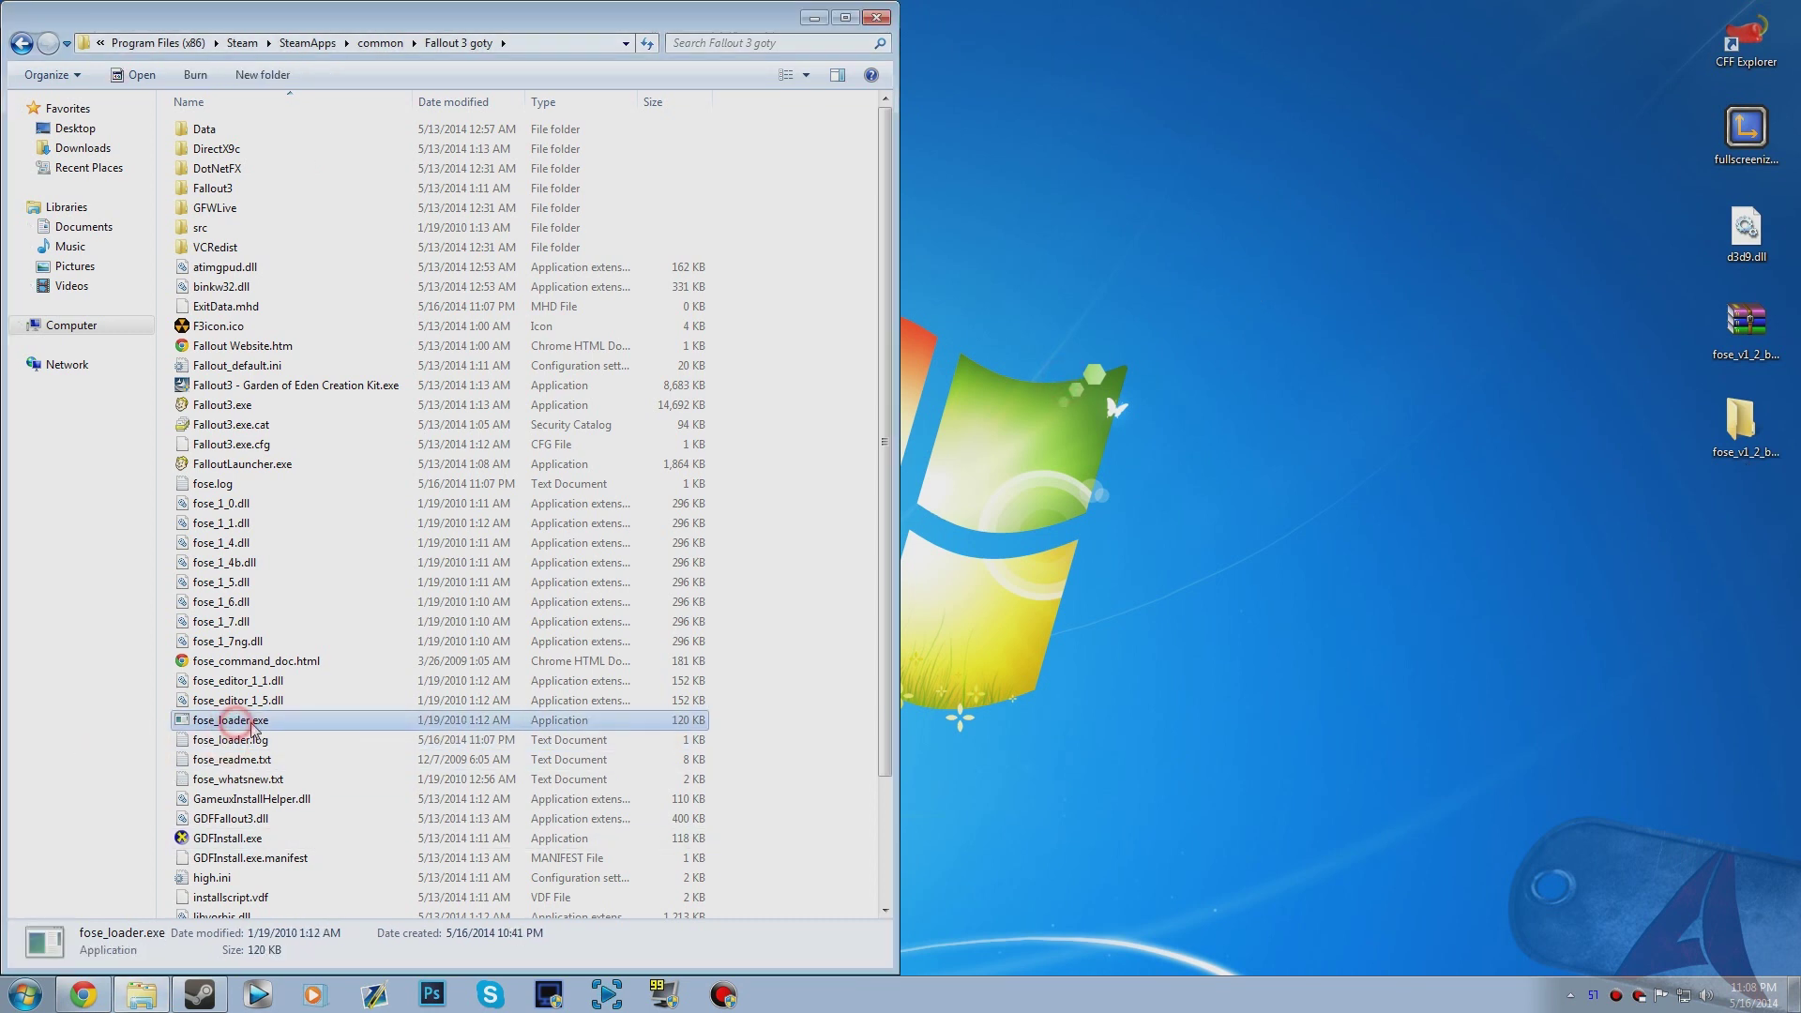
{"action": "left_click", "coordinate": [603, 26]}
{"action": "left_click_drag", "start_coordinate": [604, 26], "coordinate": [1800, 431]}
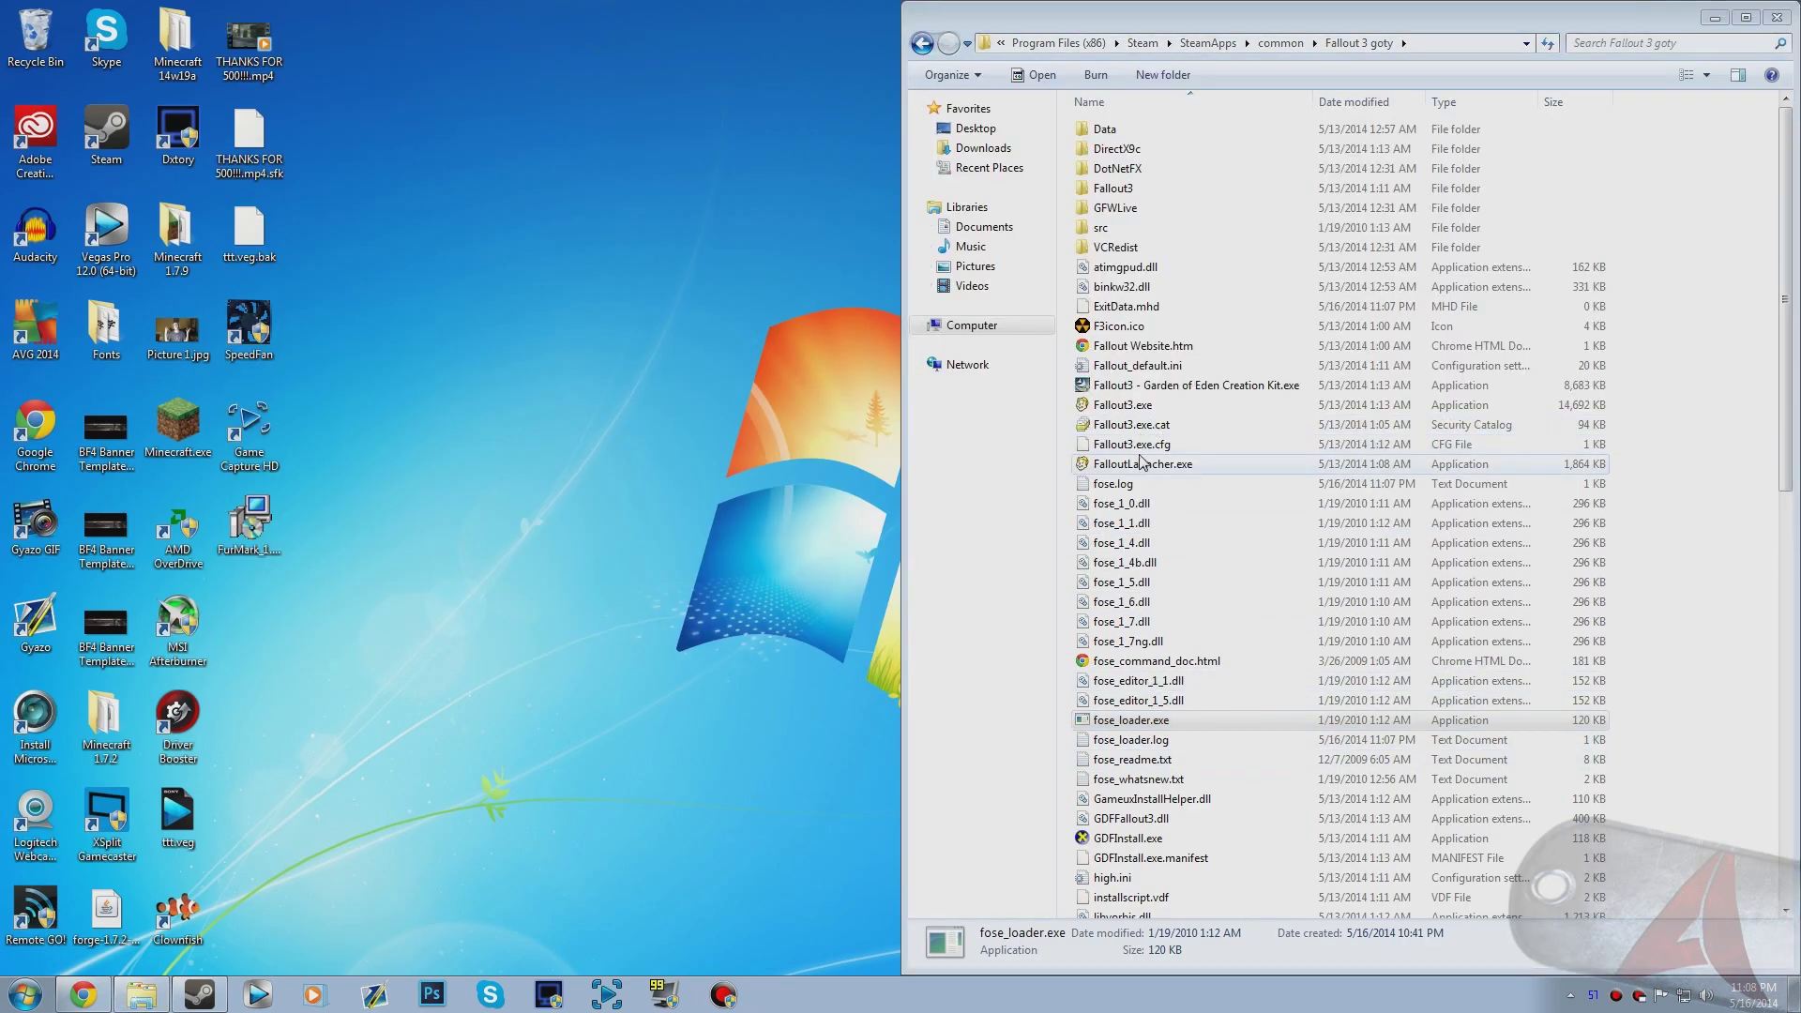
Step: Rename FalloutLauncher.exe to FalloutLauncherbackup.exe
{"action": "right_click", "coordinate": [1088, 404]}
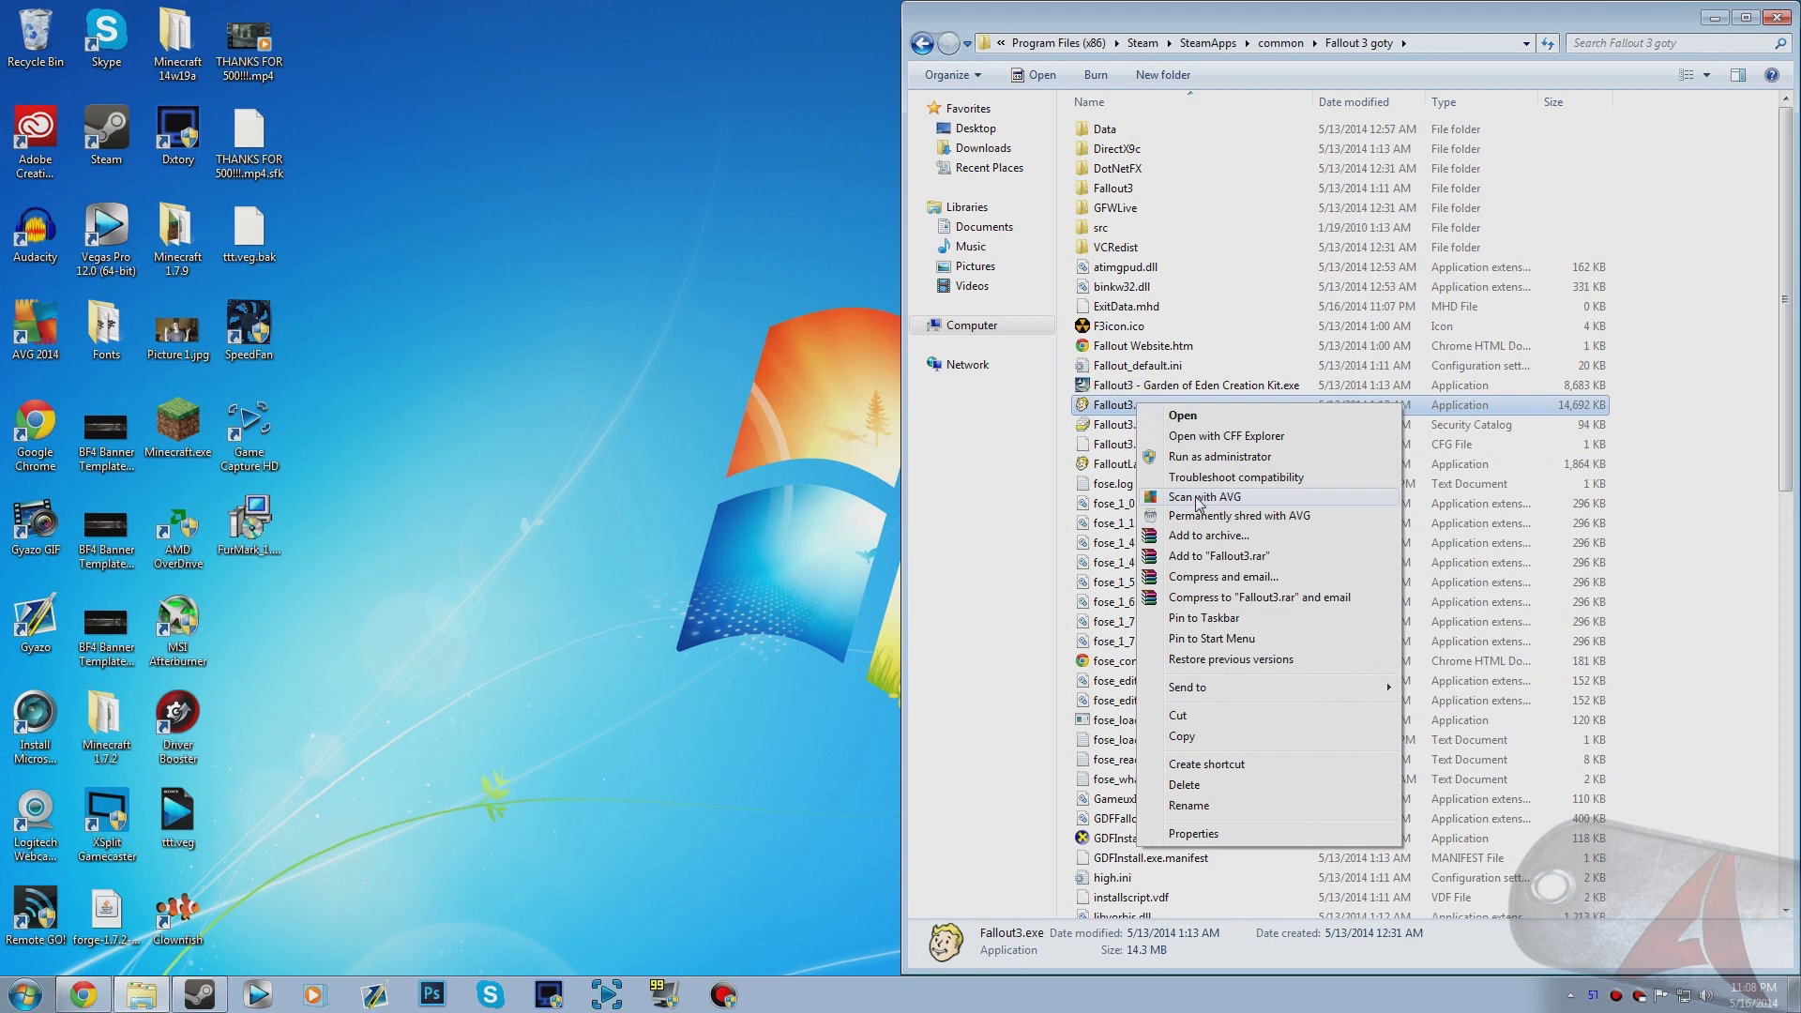
{"action": "left_click", "coordinate": [1107, 465]}
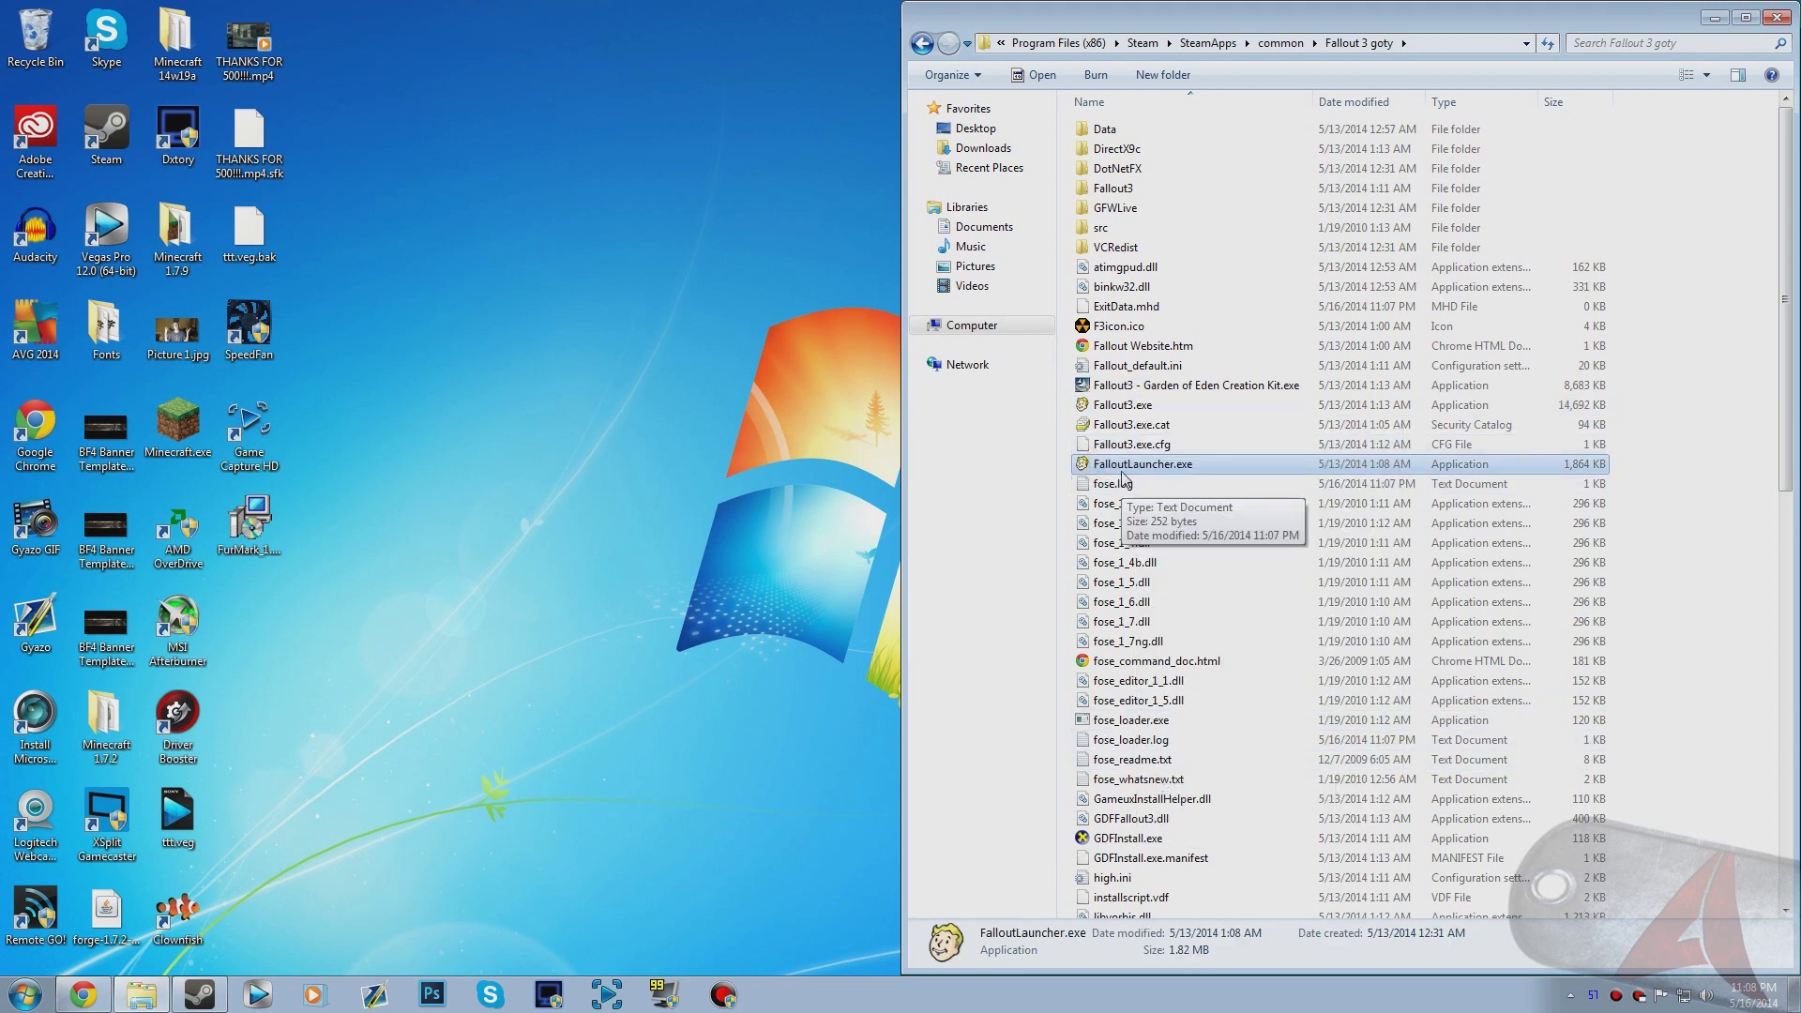
{"action": "right_click", "coordinate": [1118, 460]}
{"action": "left_click", "coordinate": [1170, 856]}
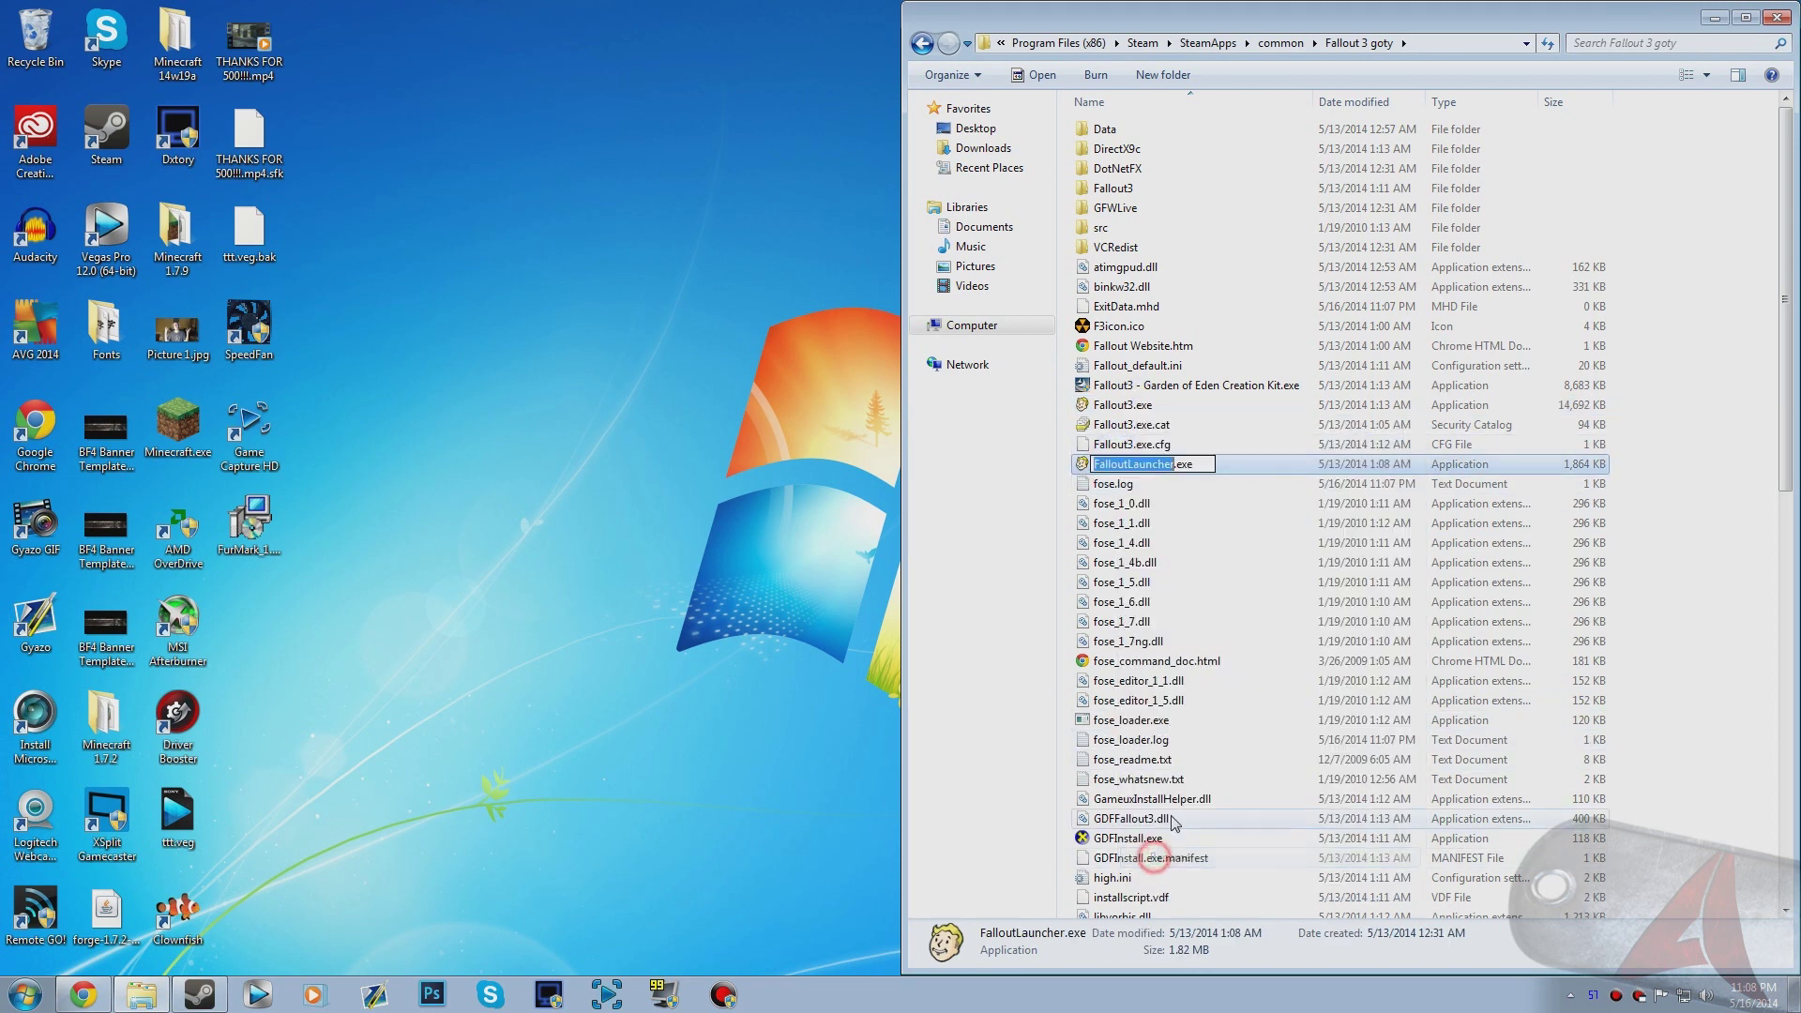
{"action": "left_click", "coordinate": [1172, 464]}
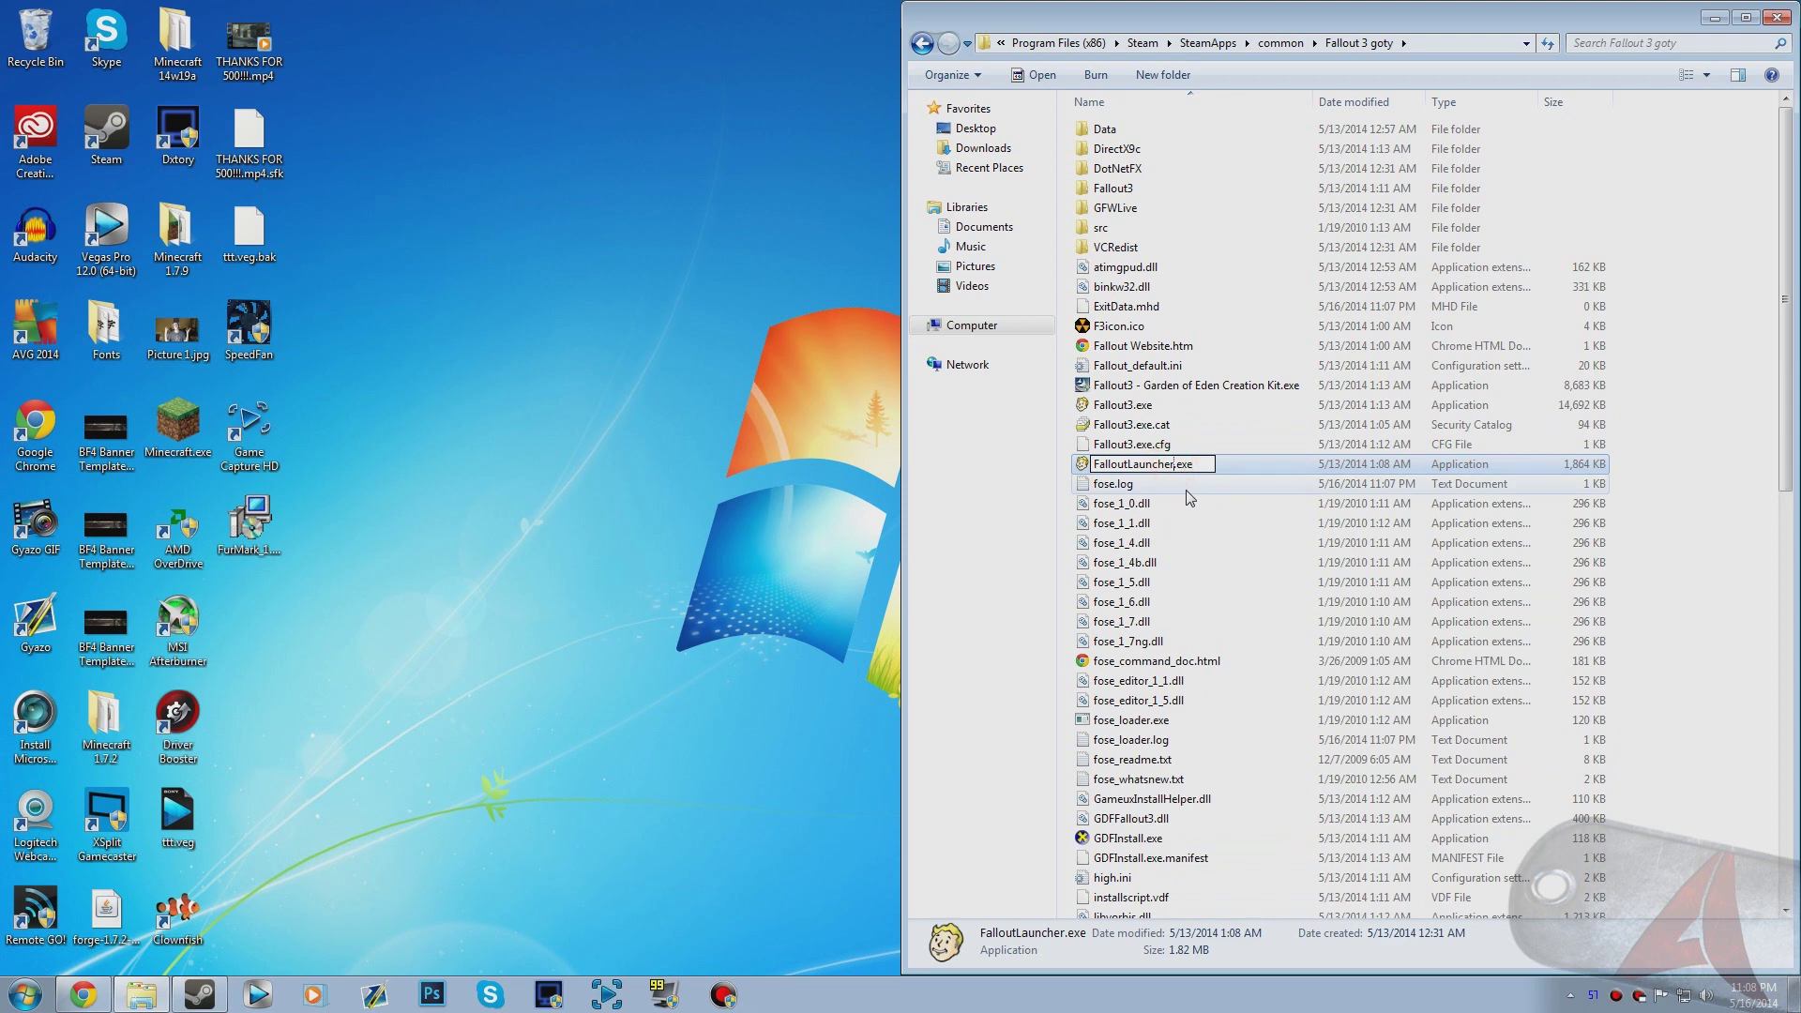
{"action": "type", "text": "backup"}
{"action": "key", "text": "Return"}
Step: Rename fose_loader.exe to FalloutLauncher.exe
{"action": "left_click_drag", "start_coordinate": [1178, 463], "coordinate": [1154, 724]}
{"action": "right_click", "coordinate": [1135, 721]}
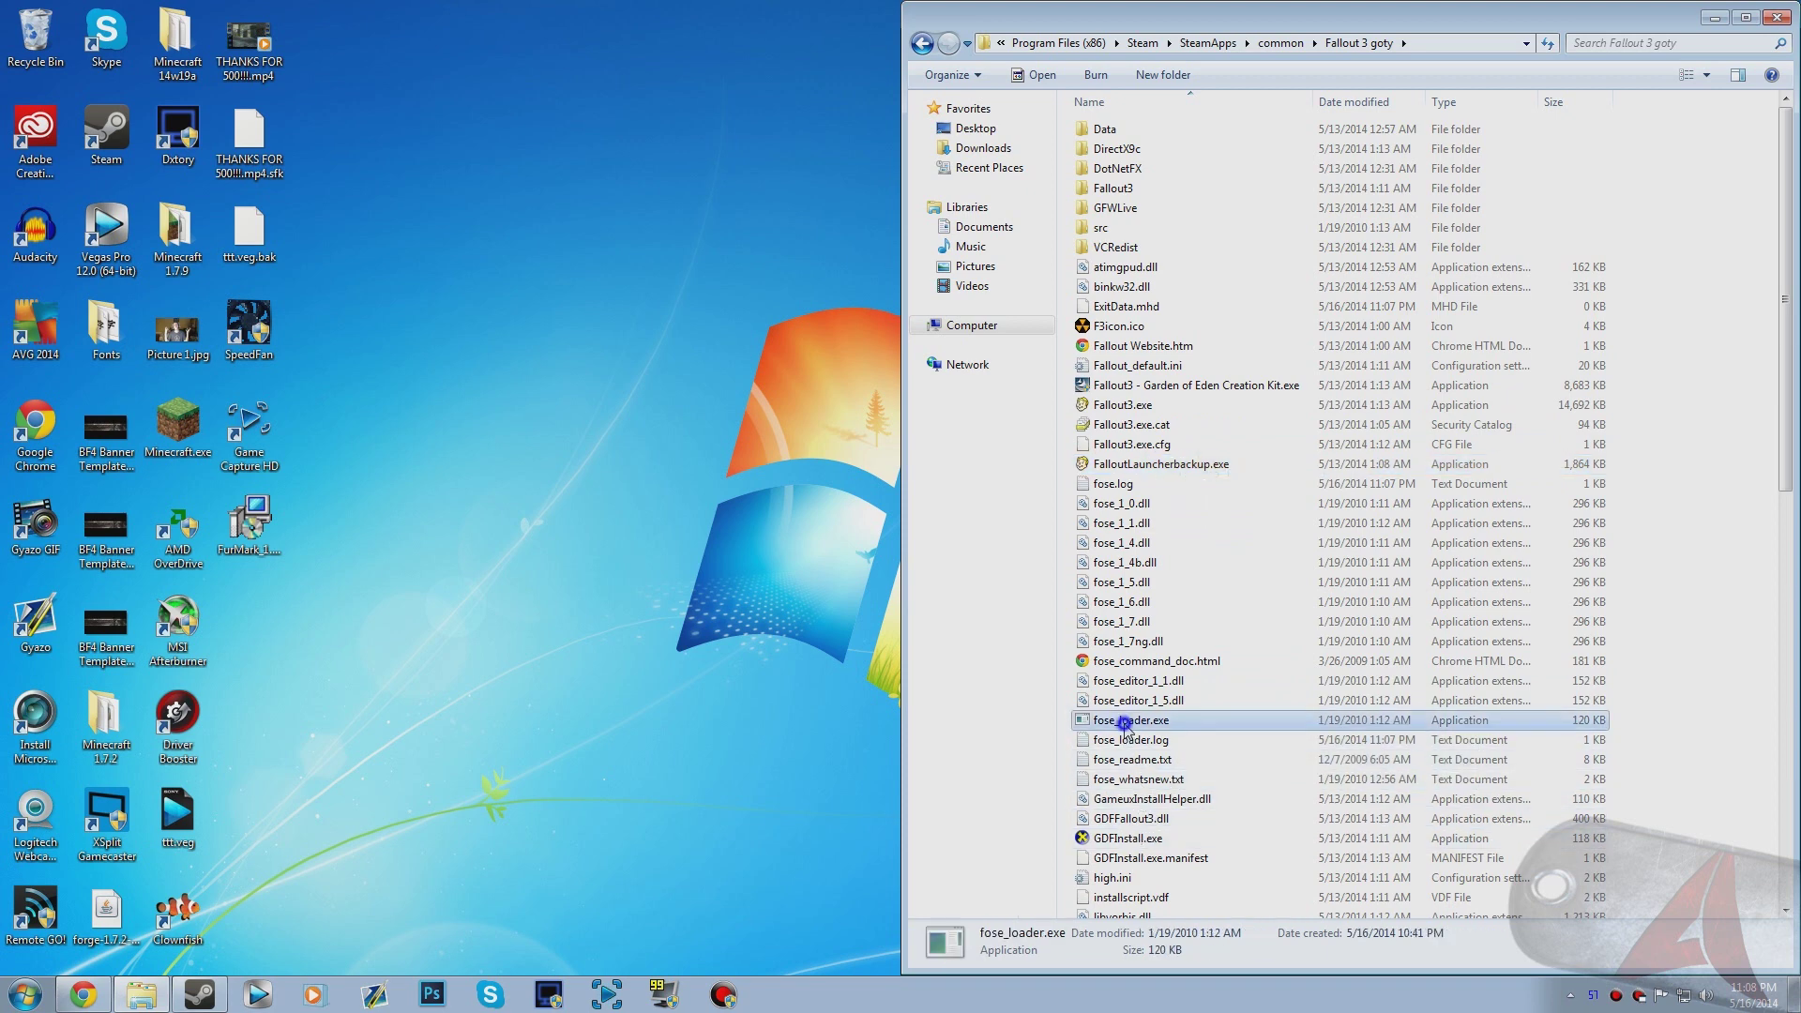
{"action": "left_click", "coordinate": [1175, 682]}
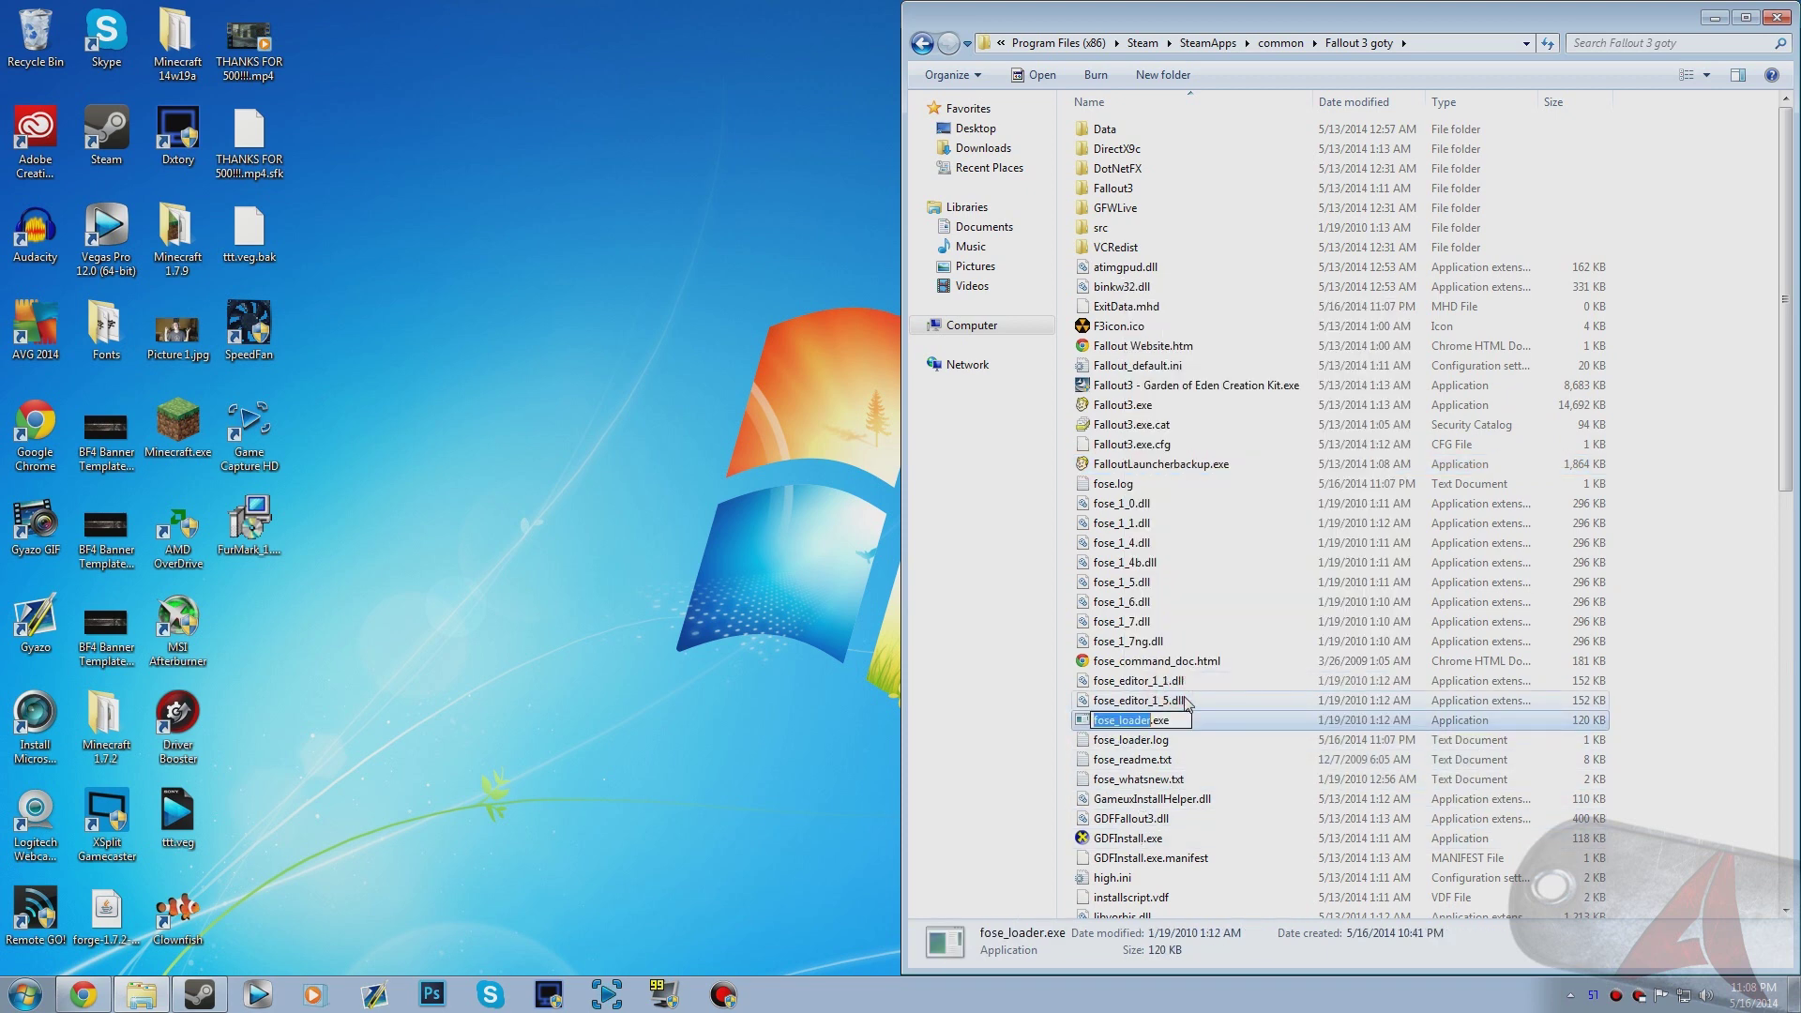
{"action": "type", "text": "FalloutLauncher"}
{"action": "key", "text": "Return"}
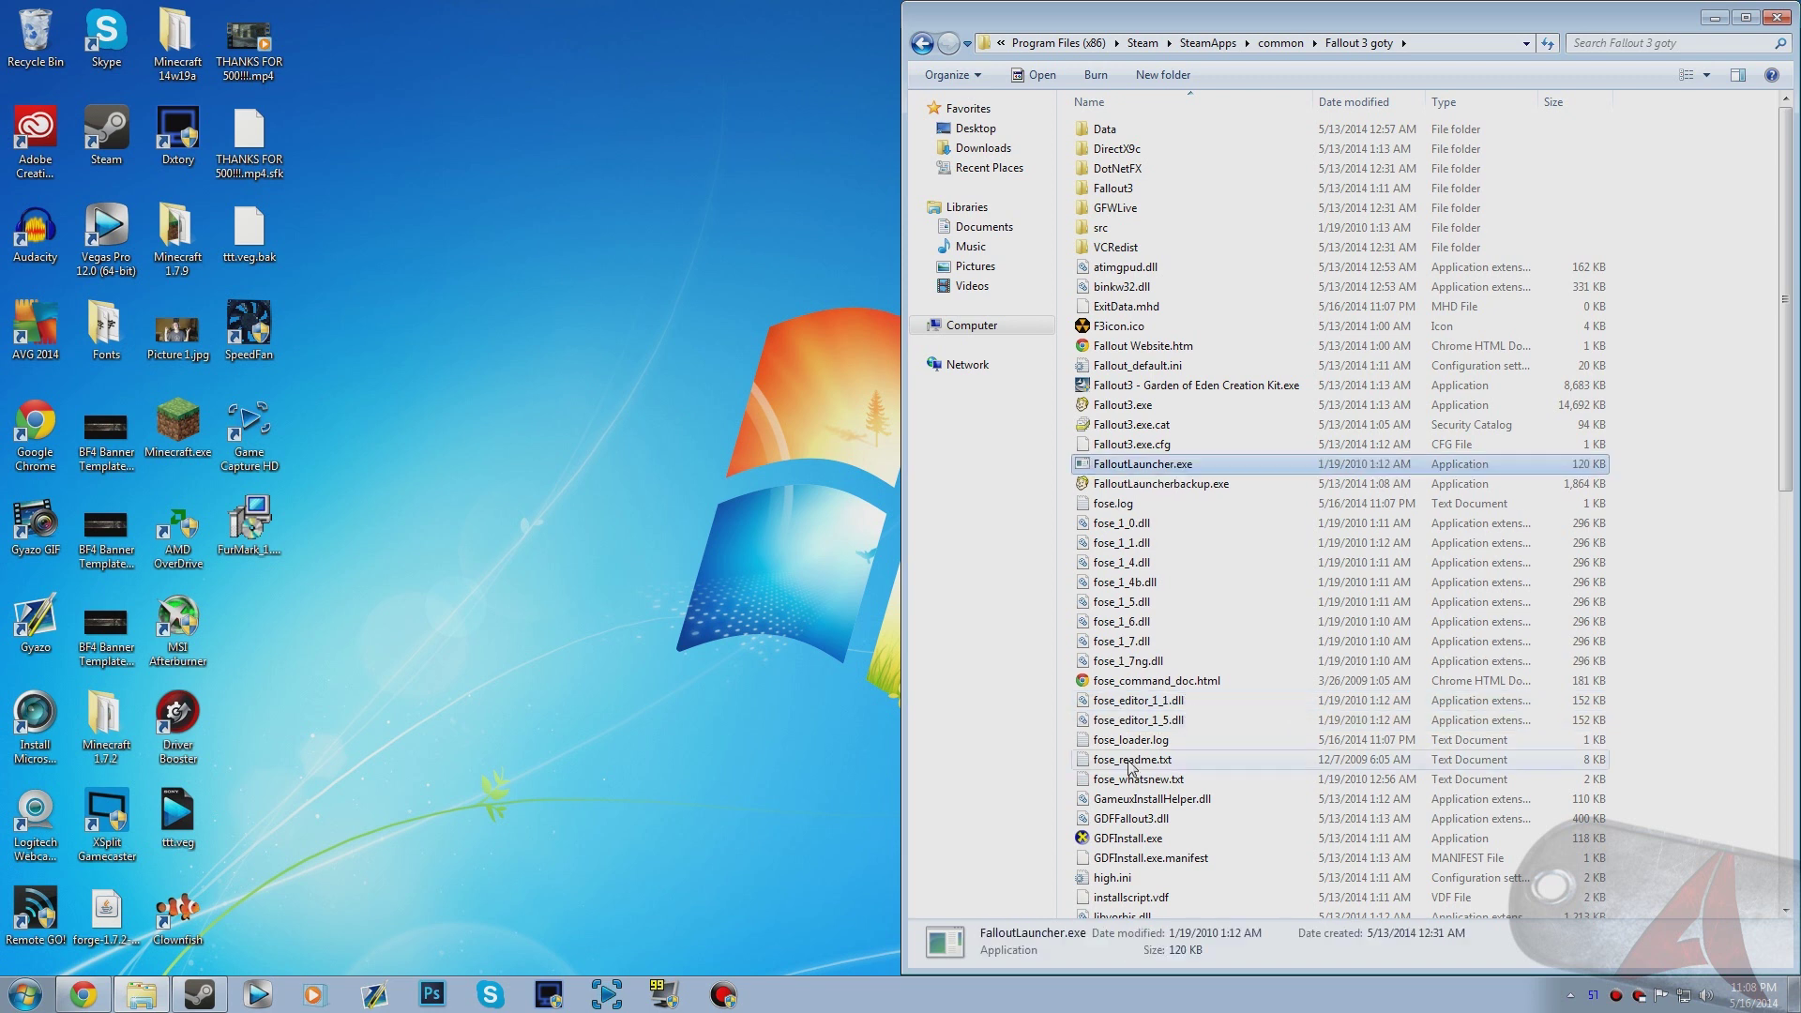
{"action": "left_click", "coordinate": [199, 994]}
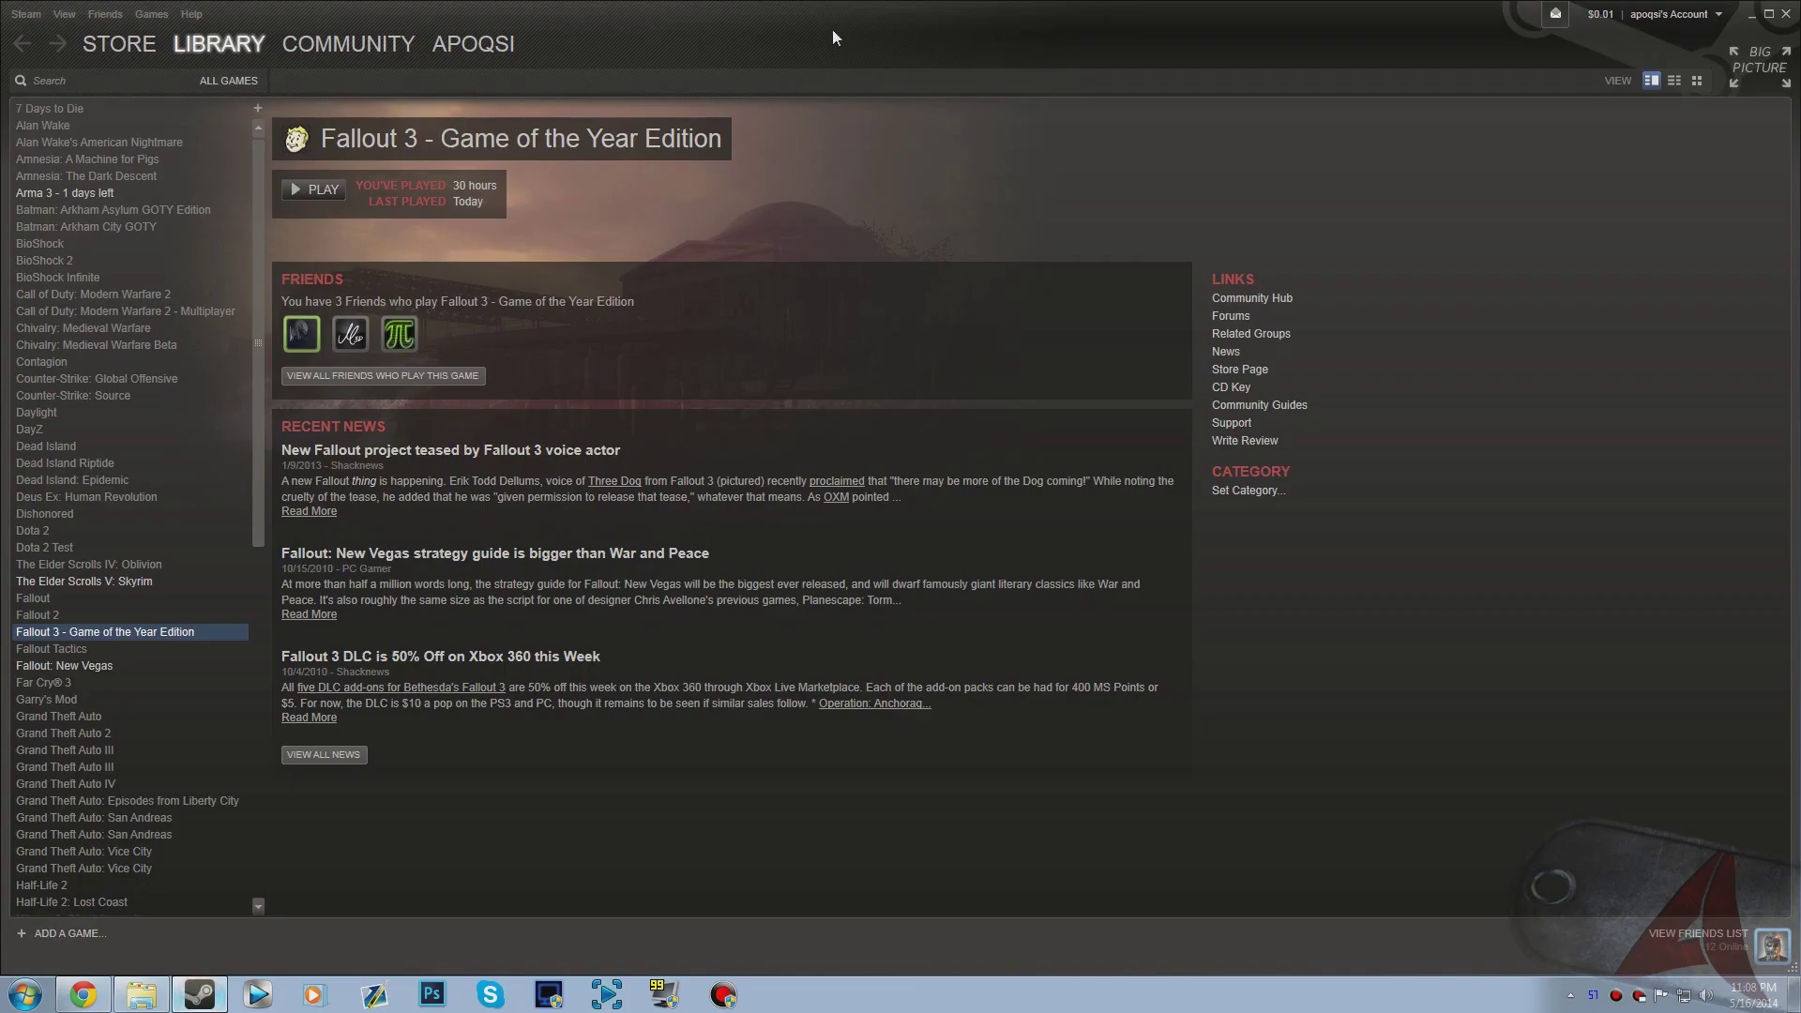
Step: Snap the Steam window to the left half of the screen
{"action": "left_click_drag", "start_coordinate": [831, 38], "coordinate": [2, 150]}
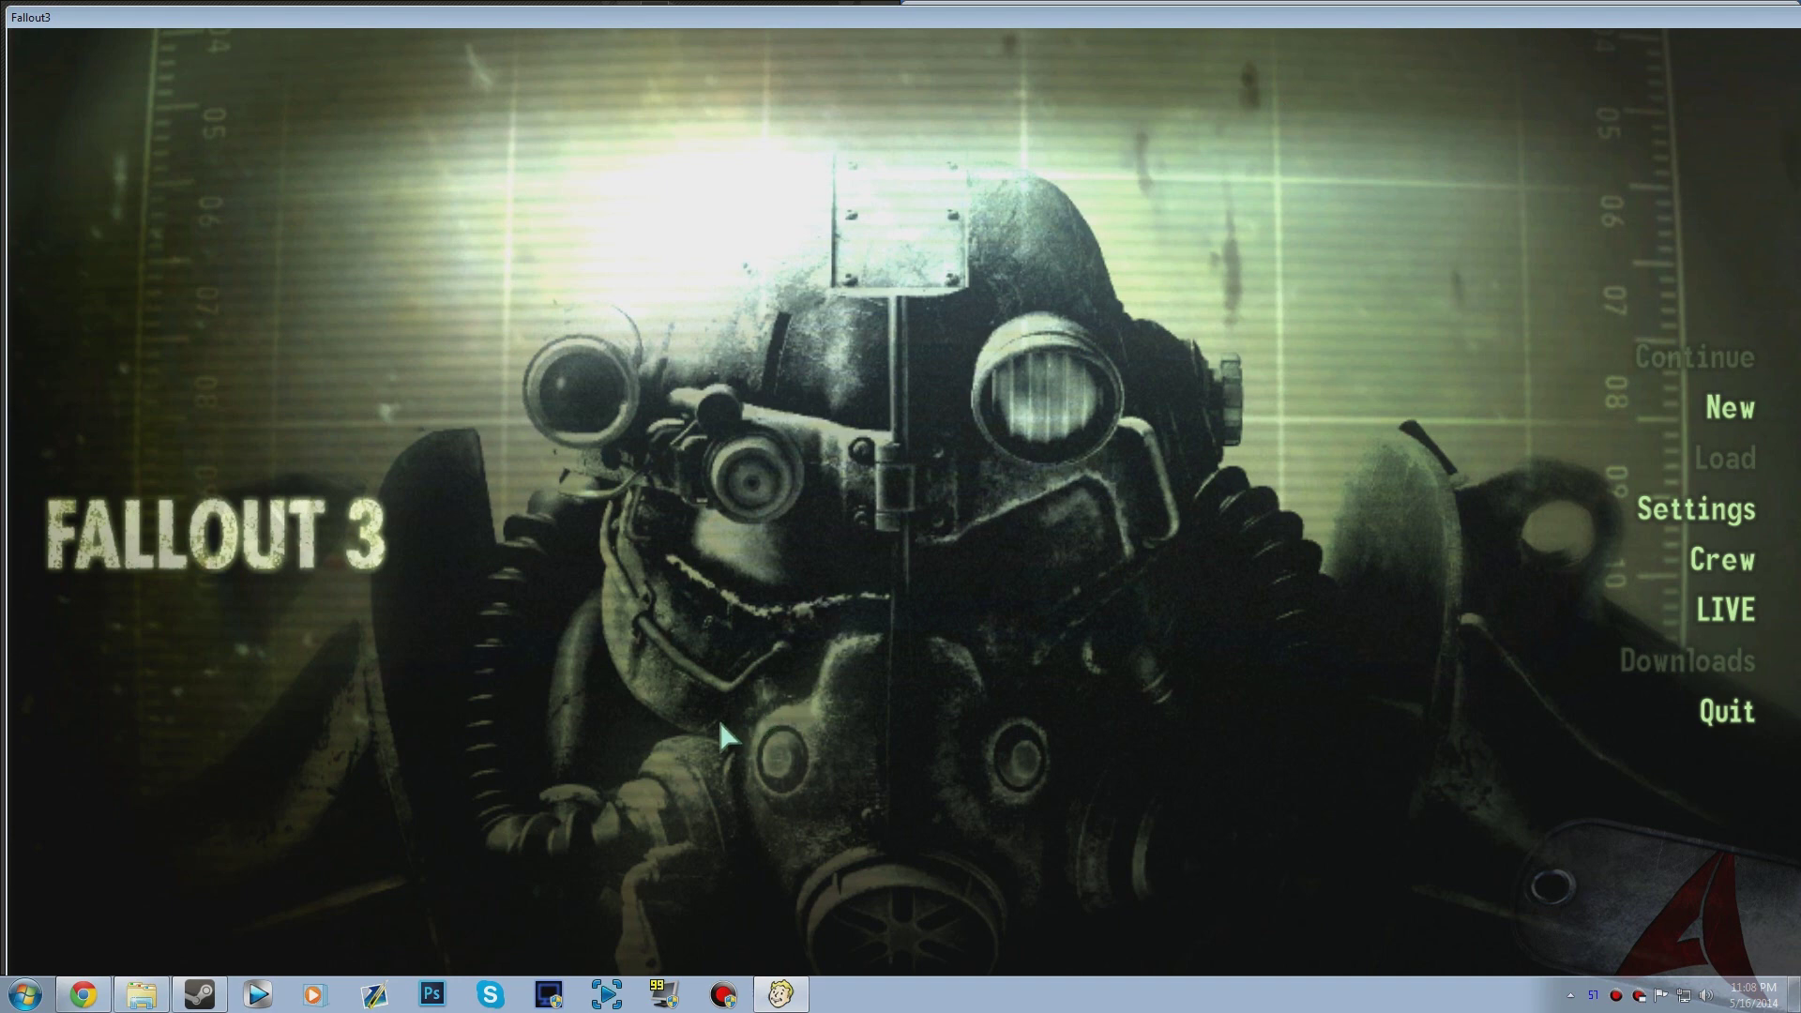
Step: Run fullscreenizer.exe from Start search, fullscreenize the Fallout3 window, and return to the game
{"action": "key", "text": "alt+Tab"}
{"action": "key", "text": "alt+Tab"}
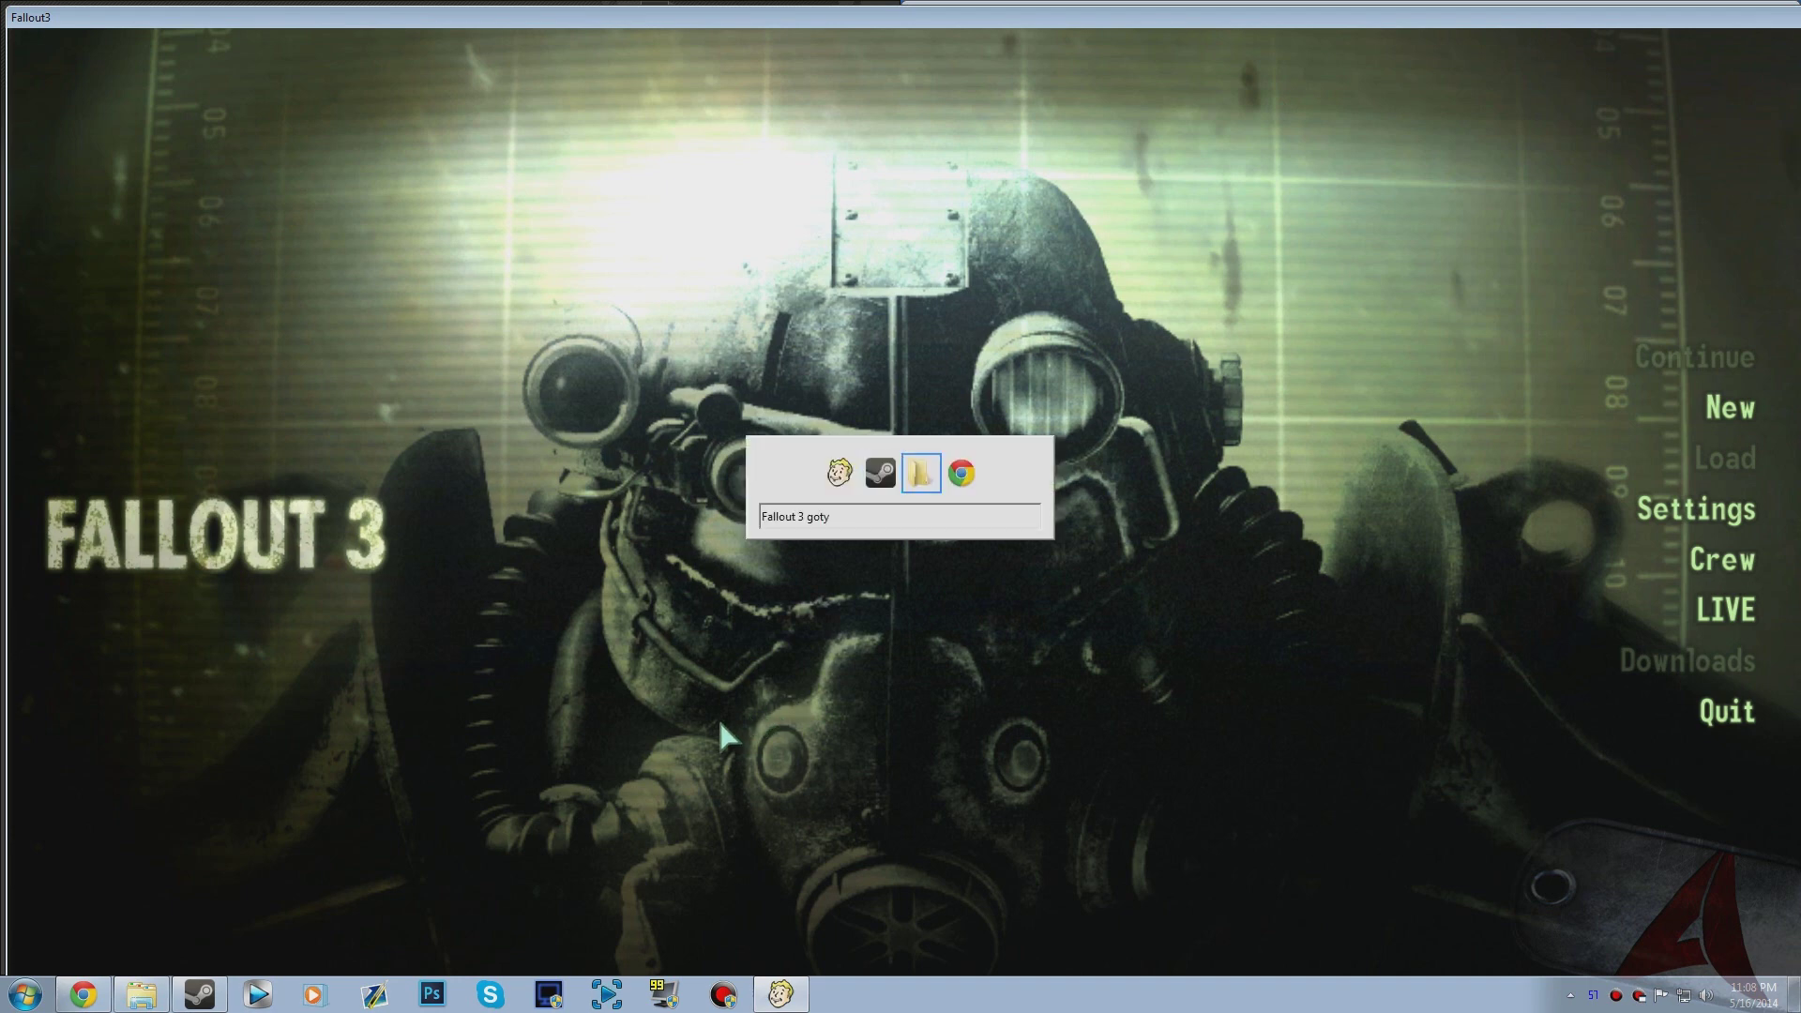
{"action": "key", "text": "super"}
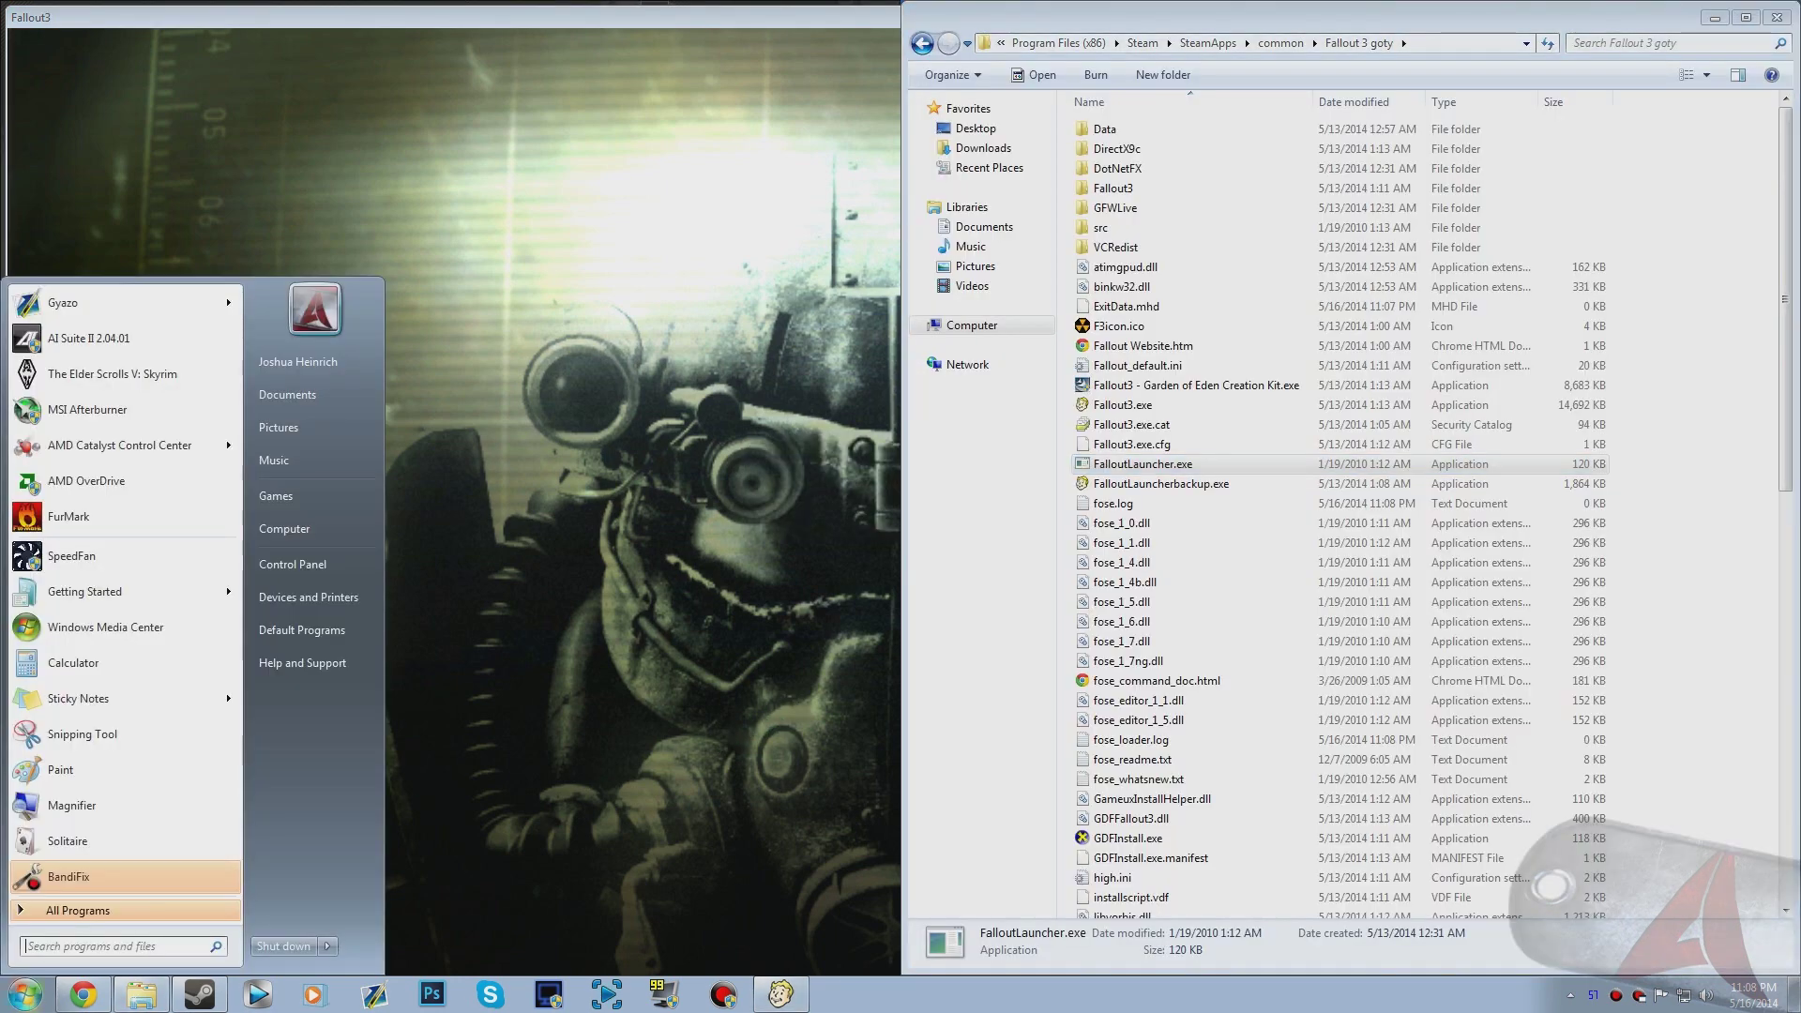
{"action": "type", "text": "ful"}
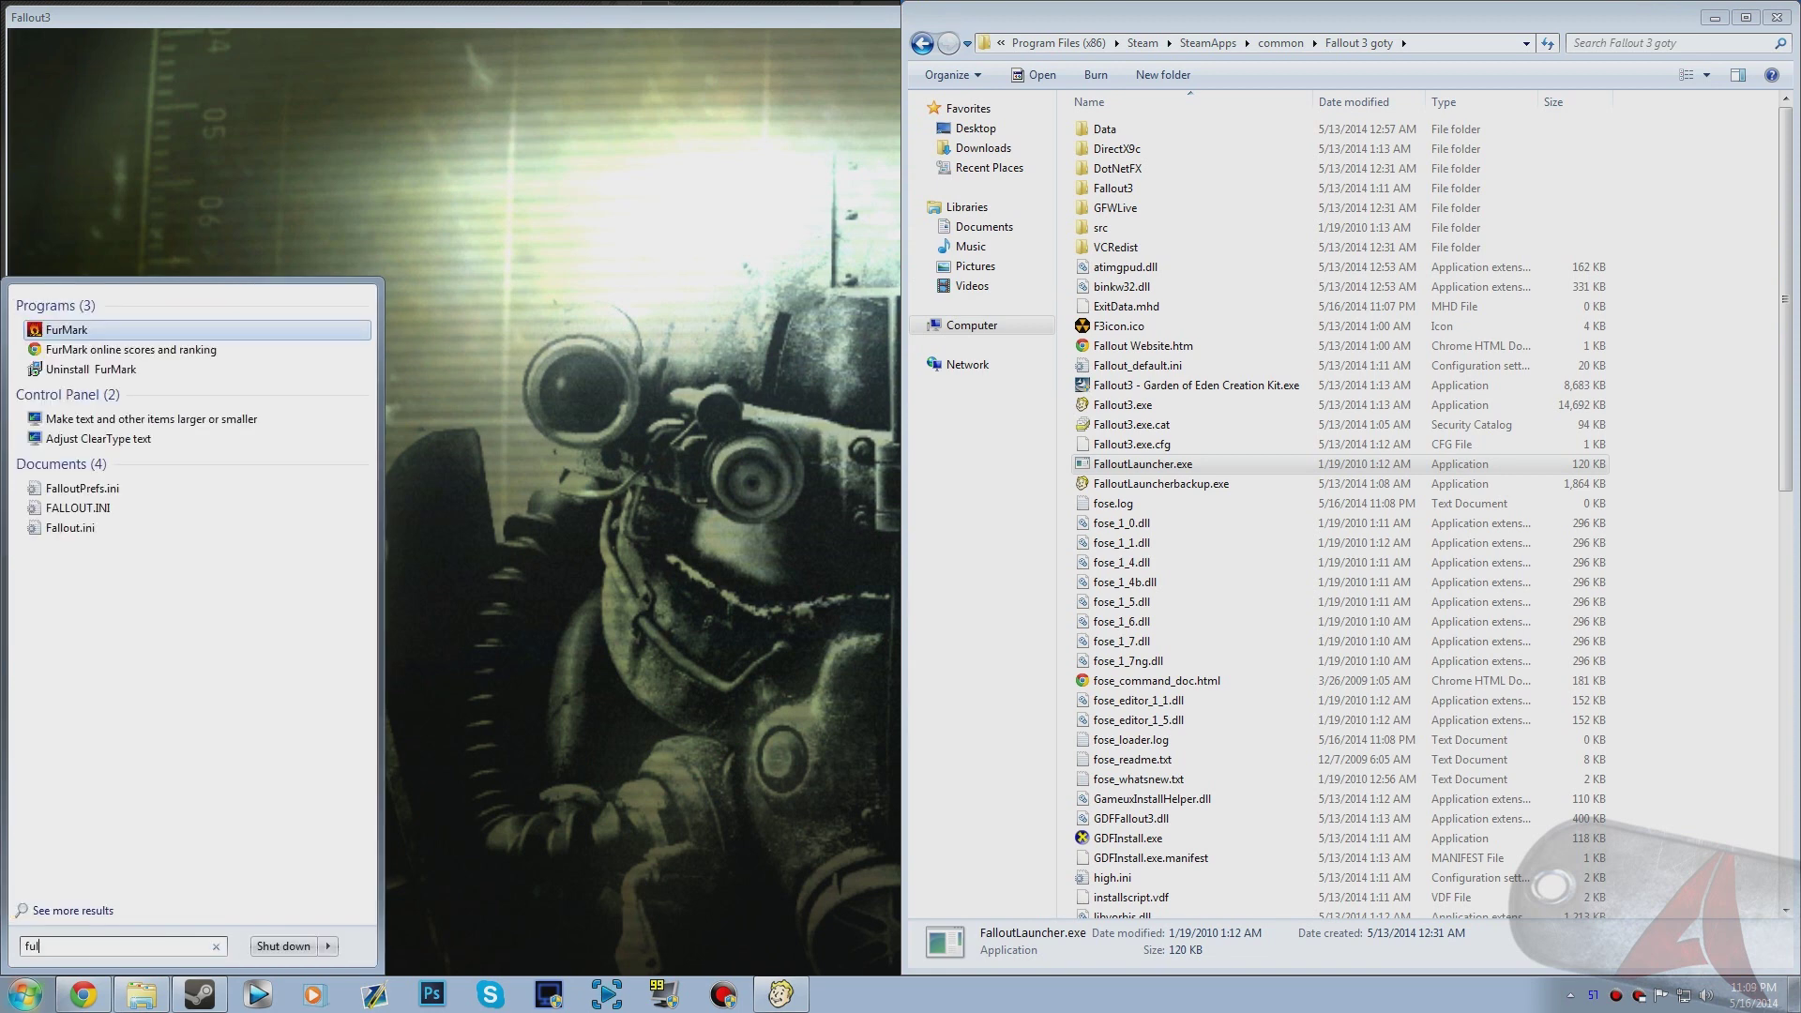
{"action": "type", "text": "l"}
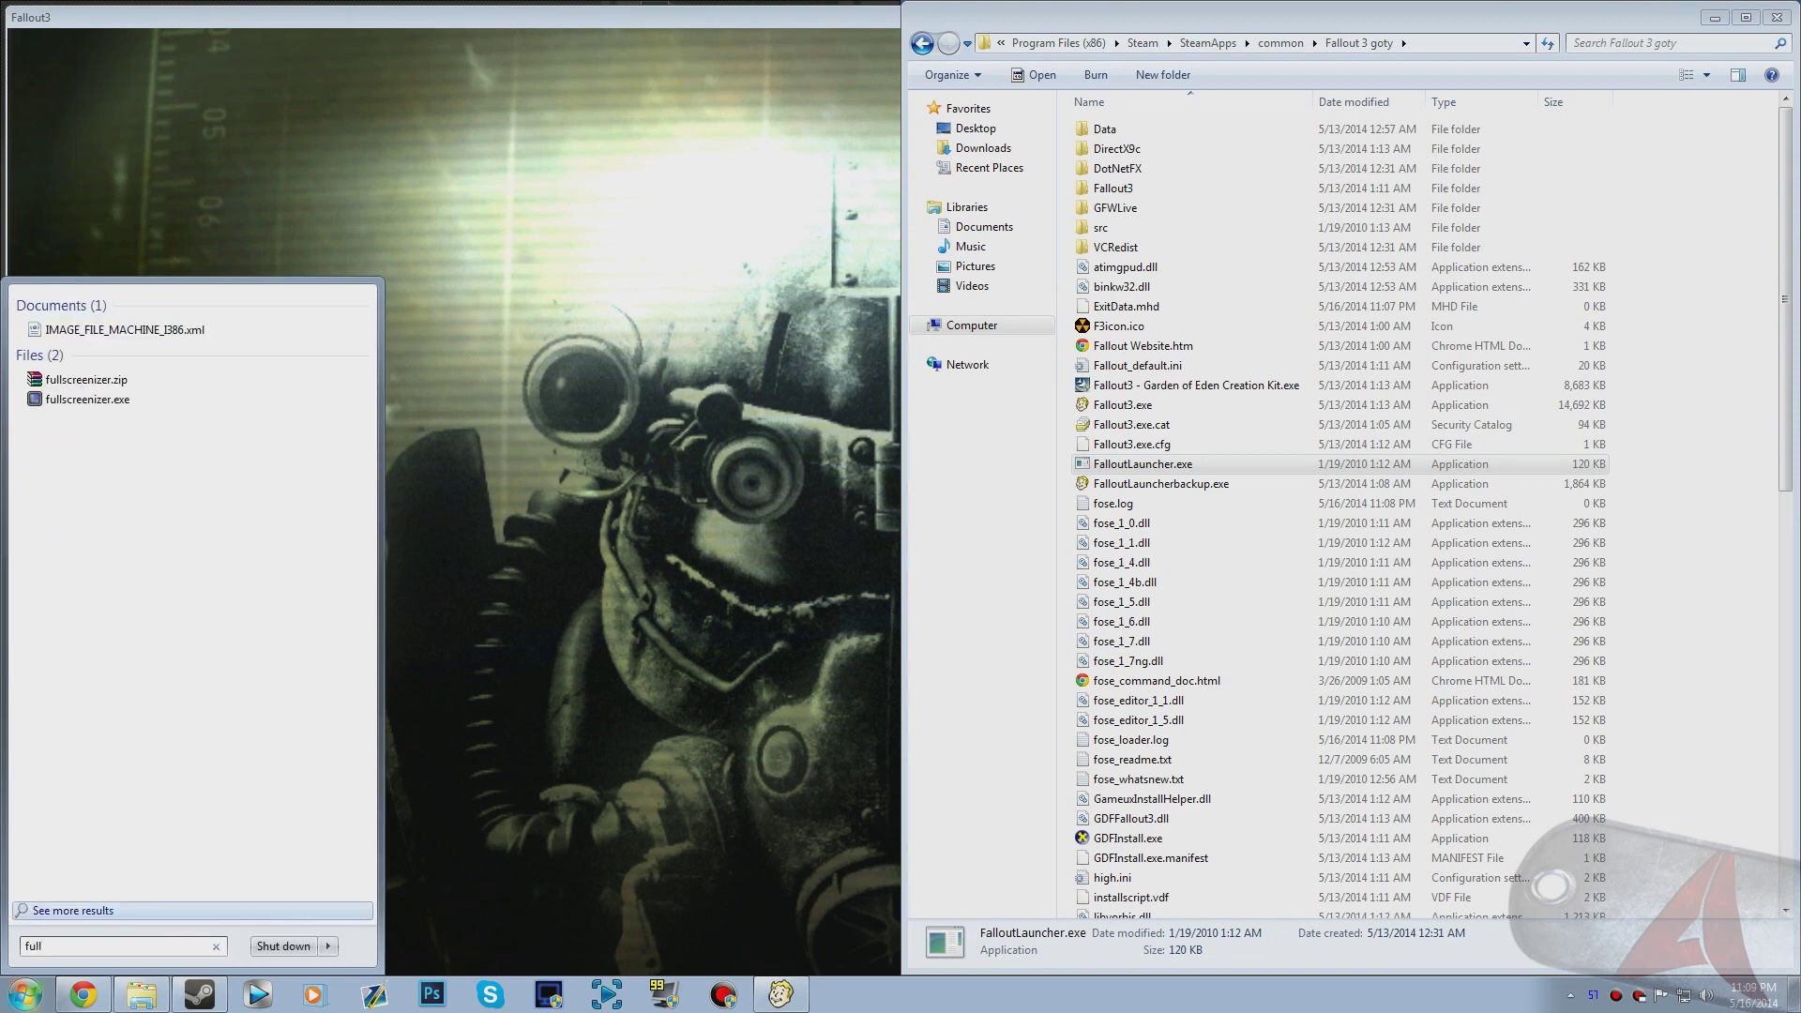
{"action": "left_click", "coordinate": [114, 399]}
{"action": "left_click", "coordinate": [950, 515]}
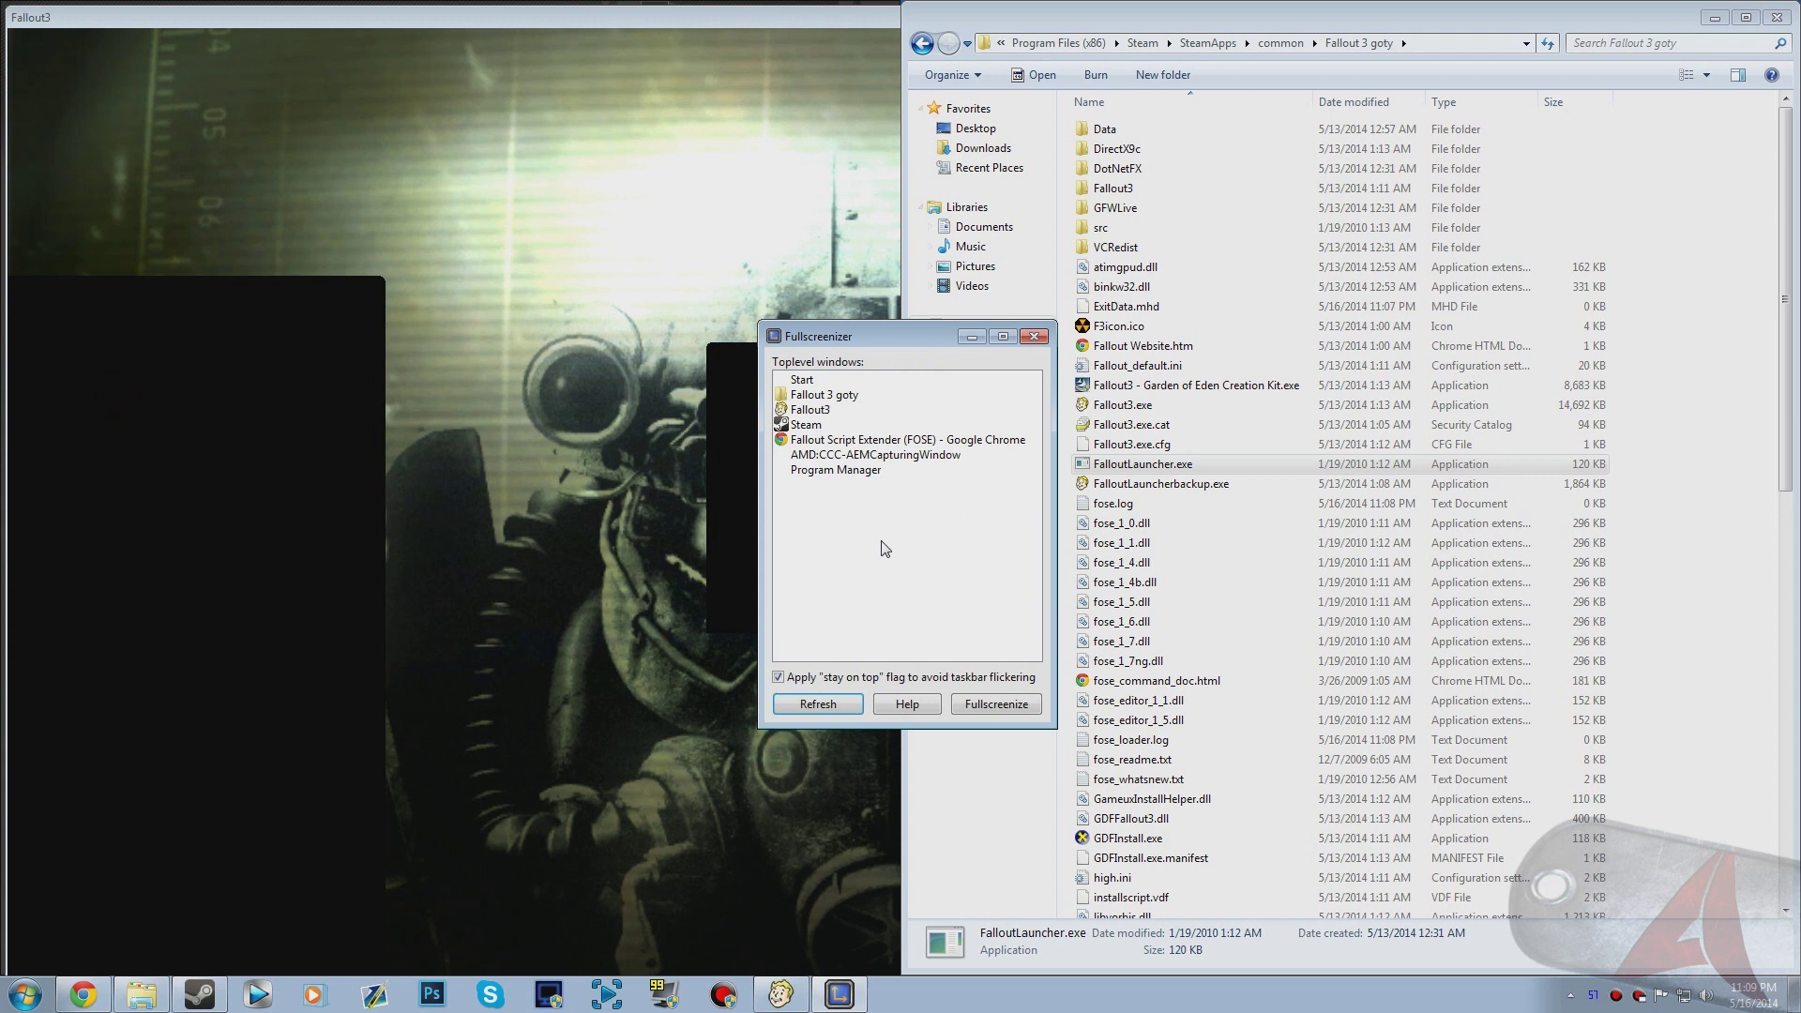
{"action": "left_click", "coordinate": [812, 411]}
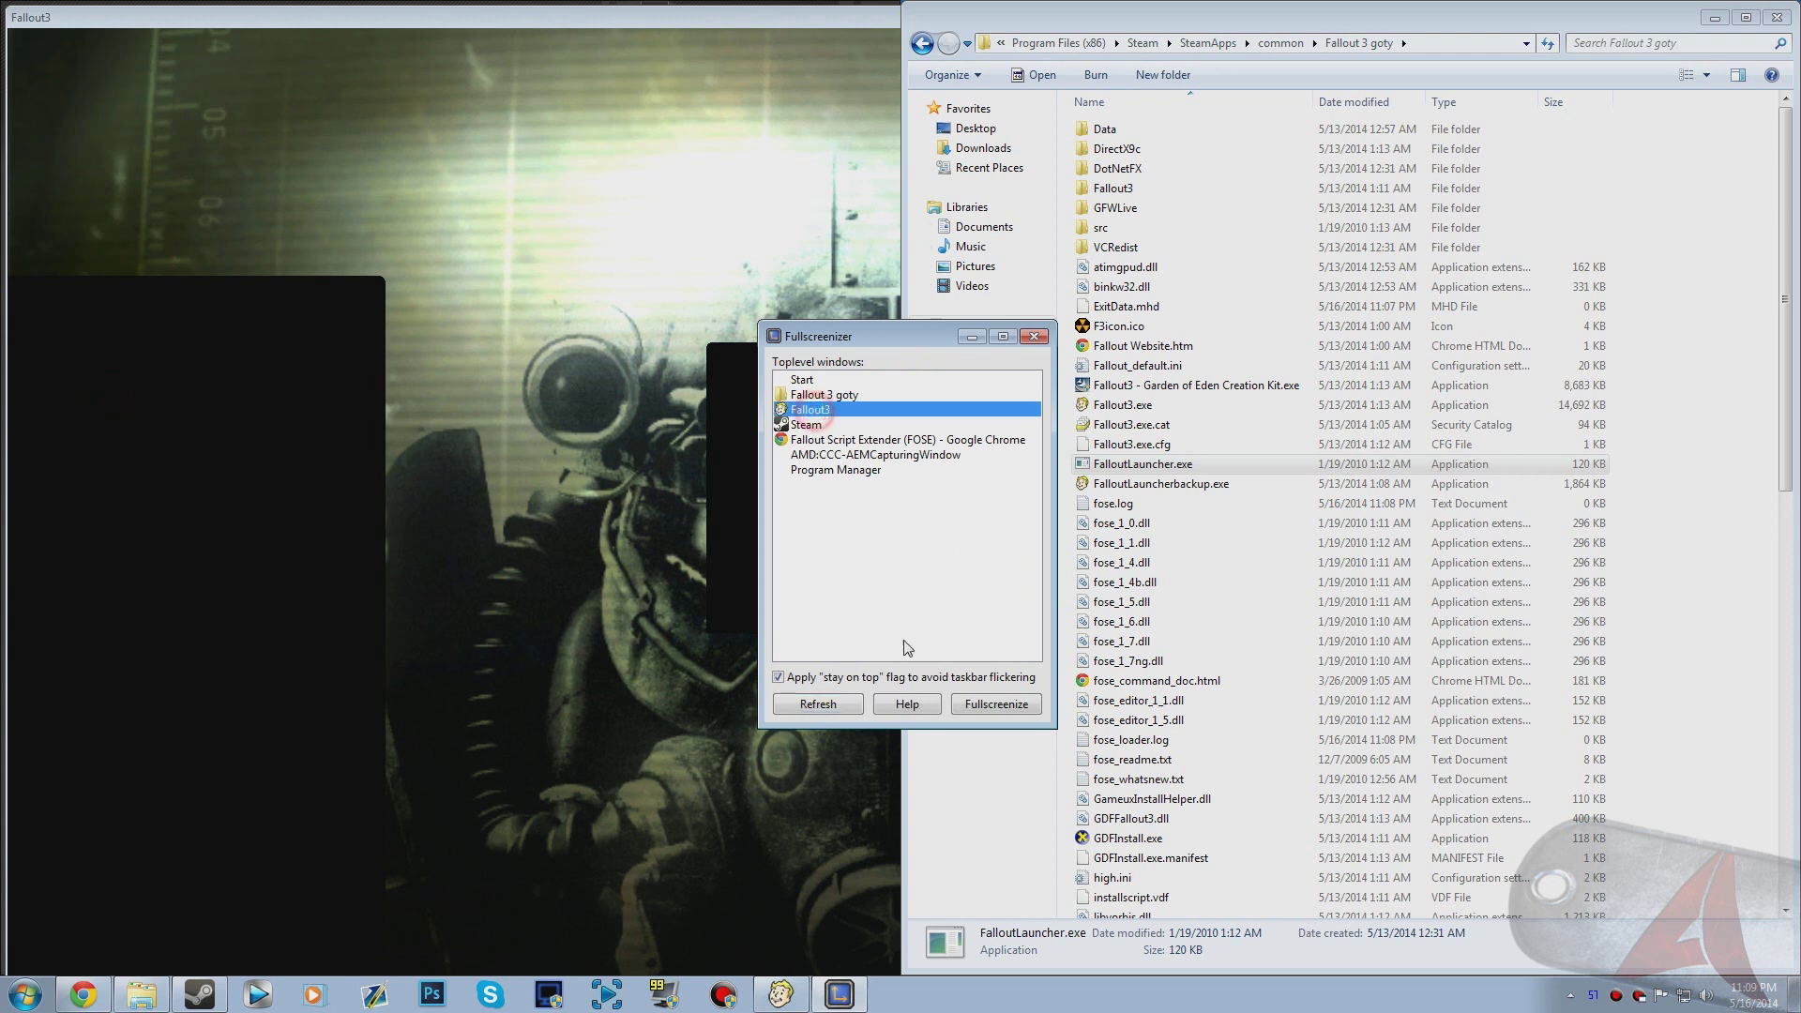
{"action": "left_click", "coordinate": [996, 703]}
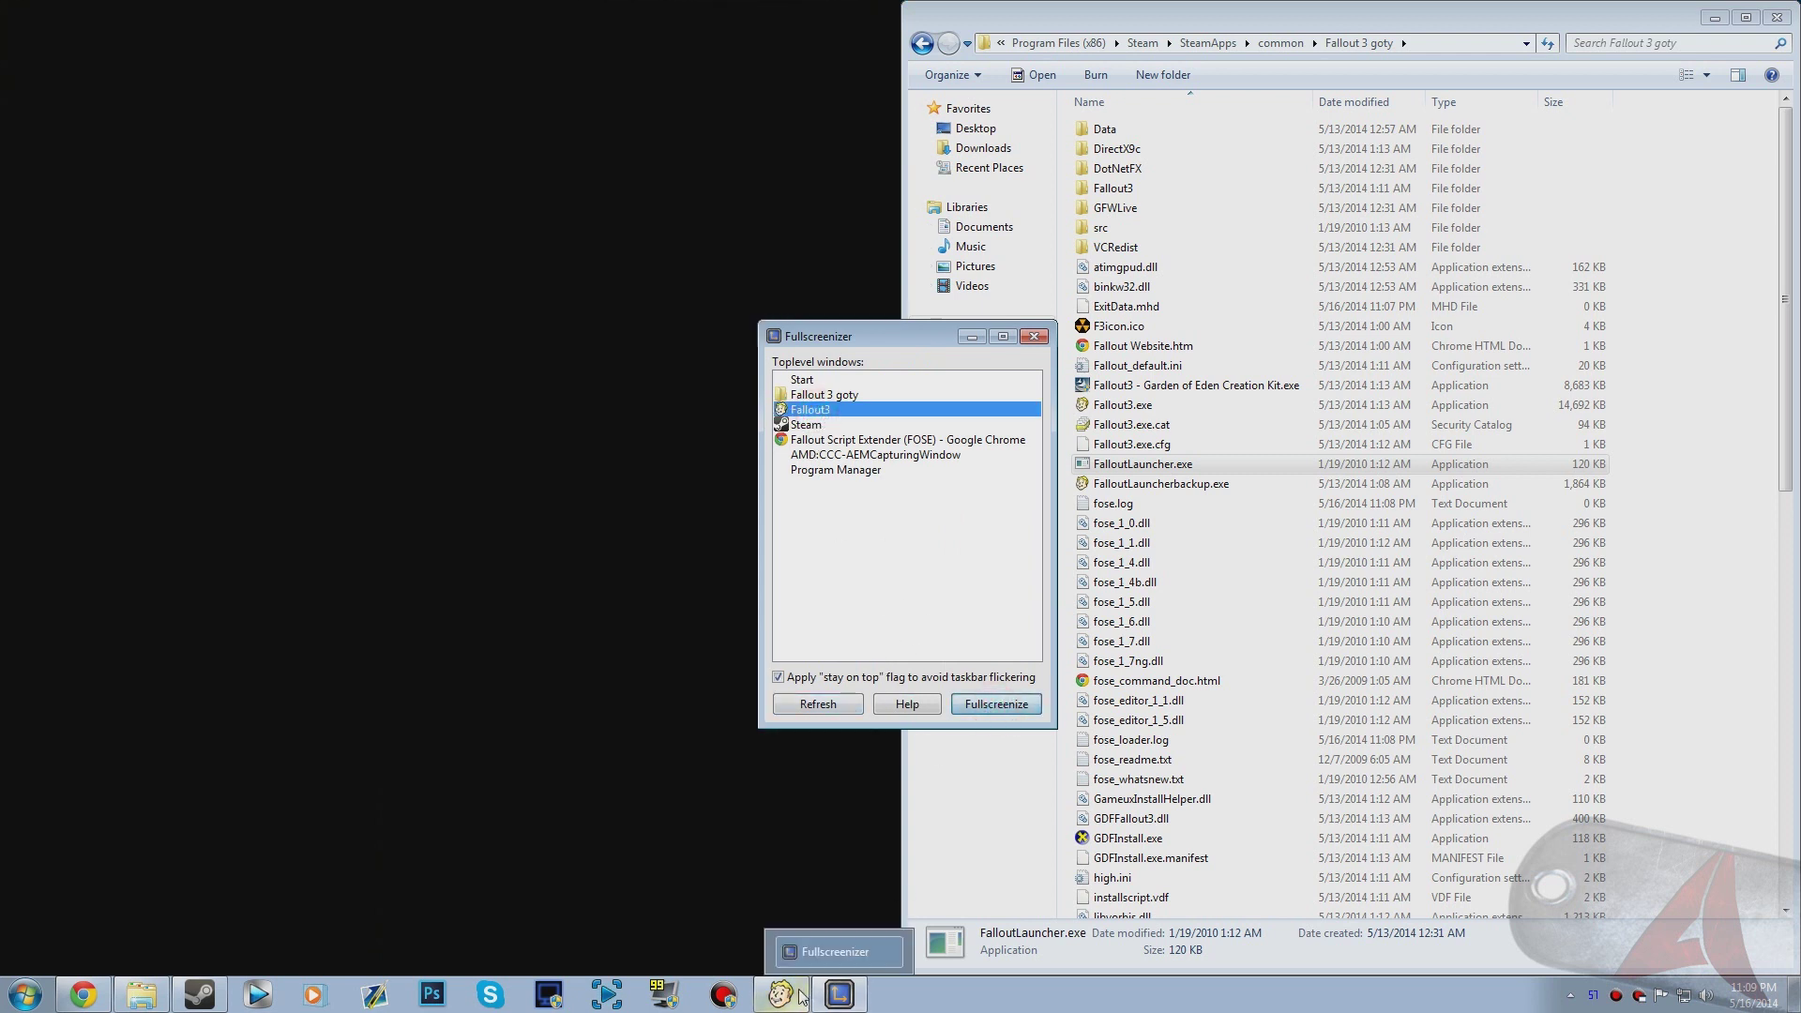
{"action": "left_click", "coordinate": [782, 994]}
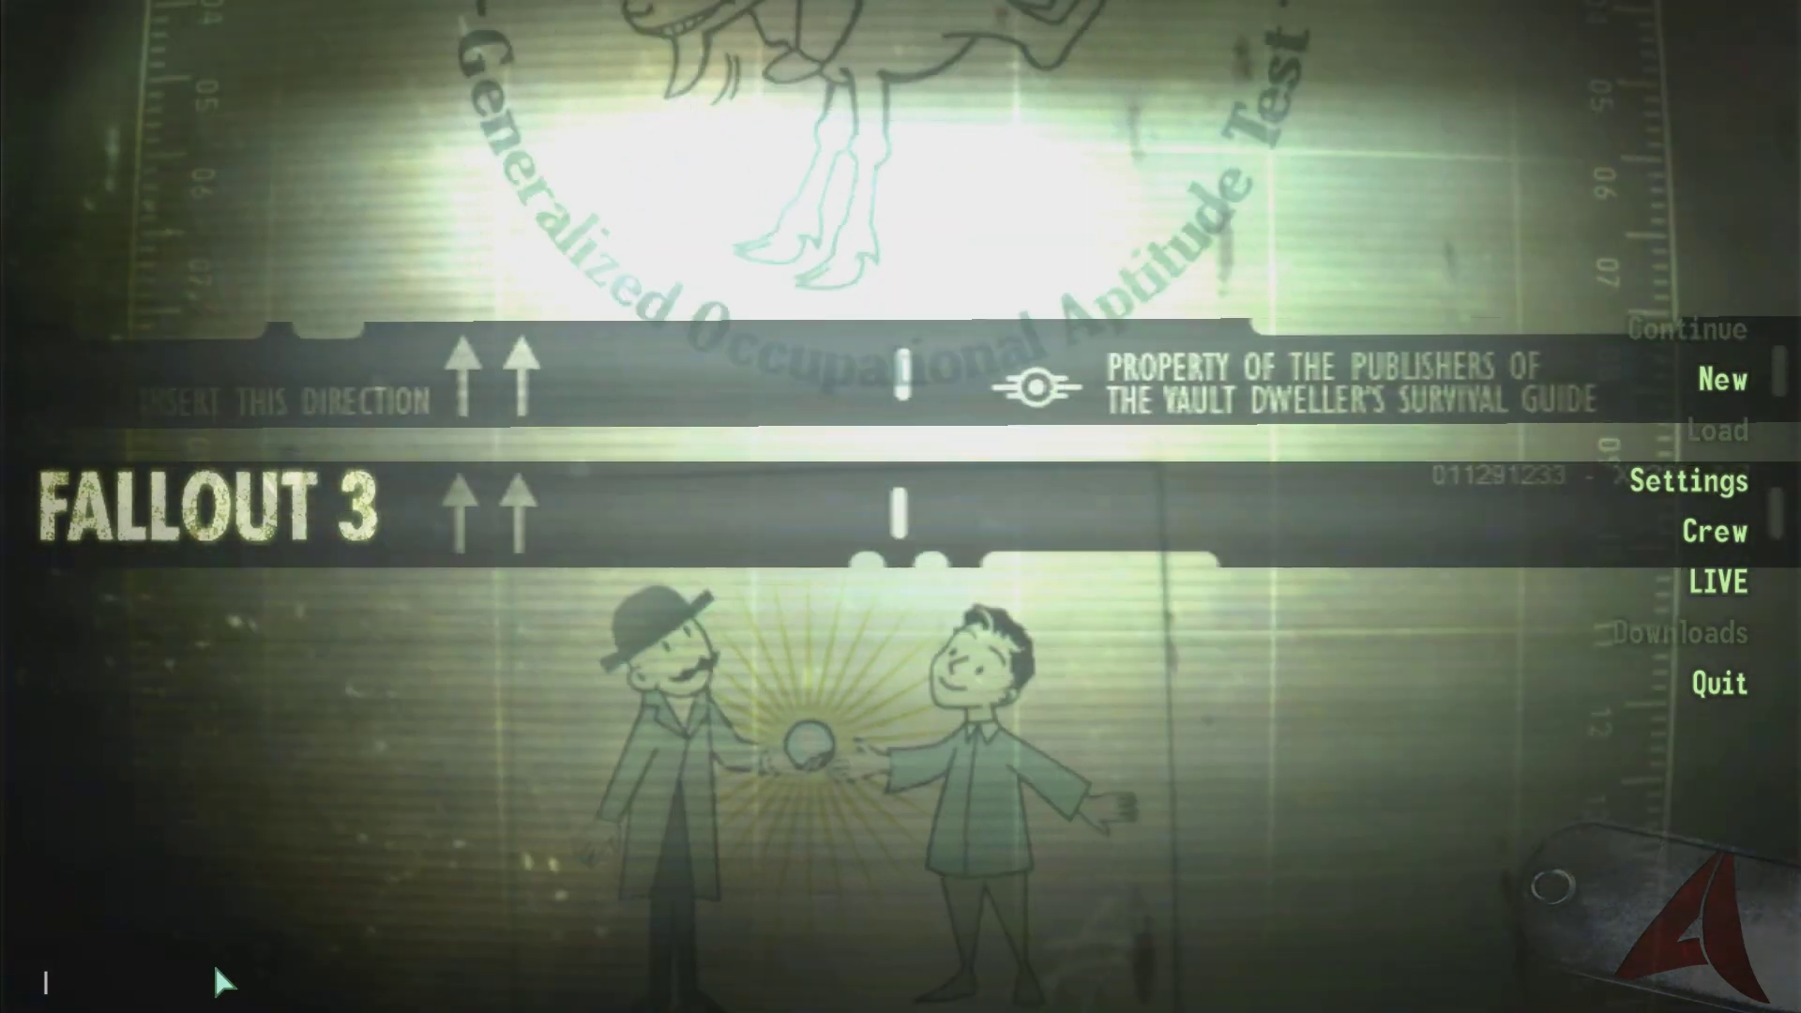
Step: Run GetFOSEVersion in the console, exit the game, and close Fullscreenizer
{"action": "type", "text": "GetFOSEVersion"}
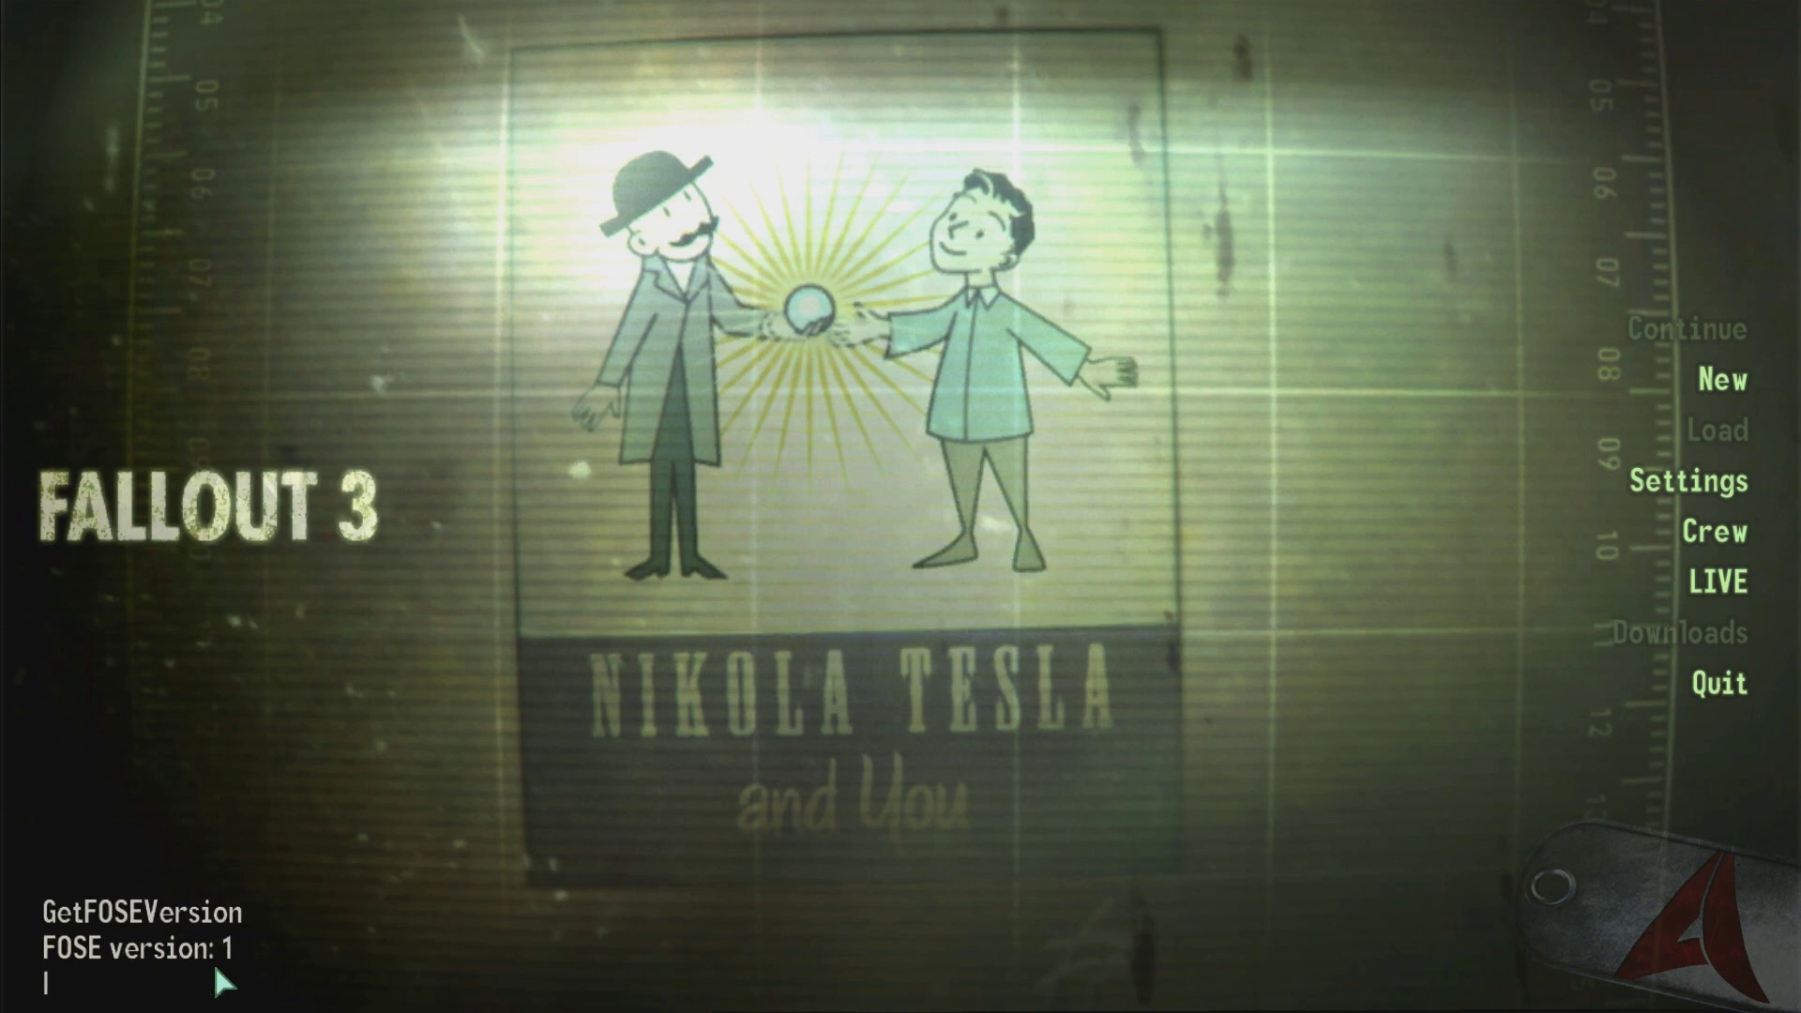
{"action": "key", "text": "grave"}
{"action": "left_click", "coordinate": [1619, 672]}
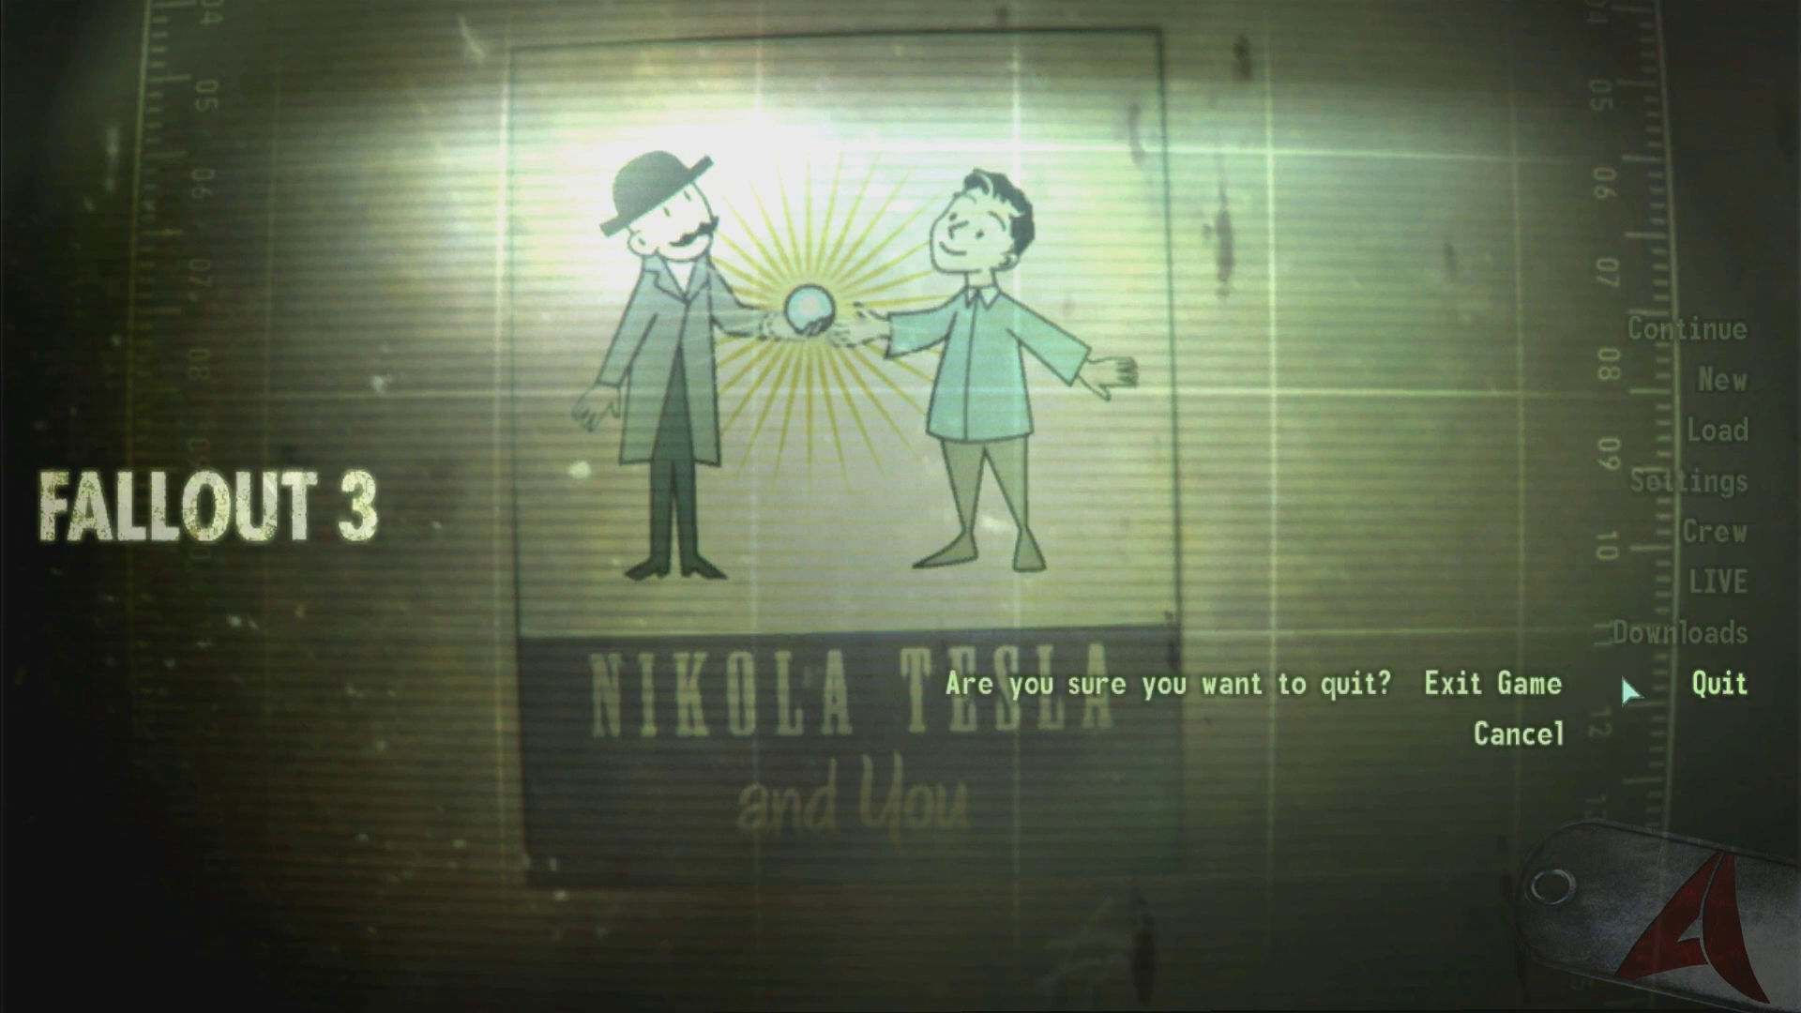
{"action": "left_click", "coordinate": [1491, 683]}
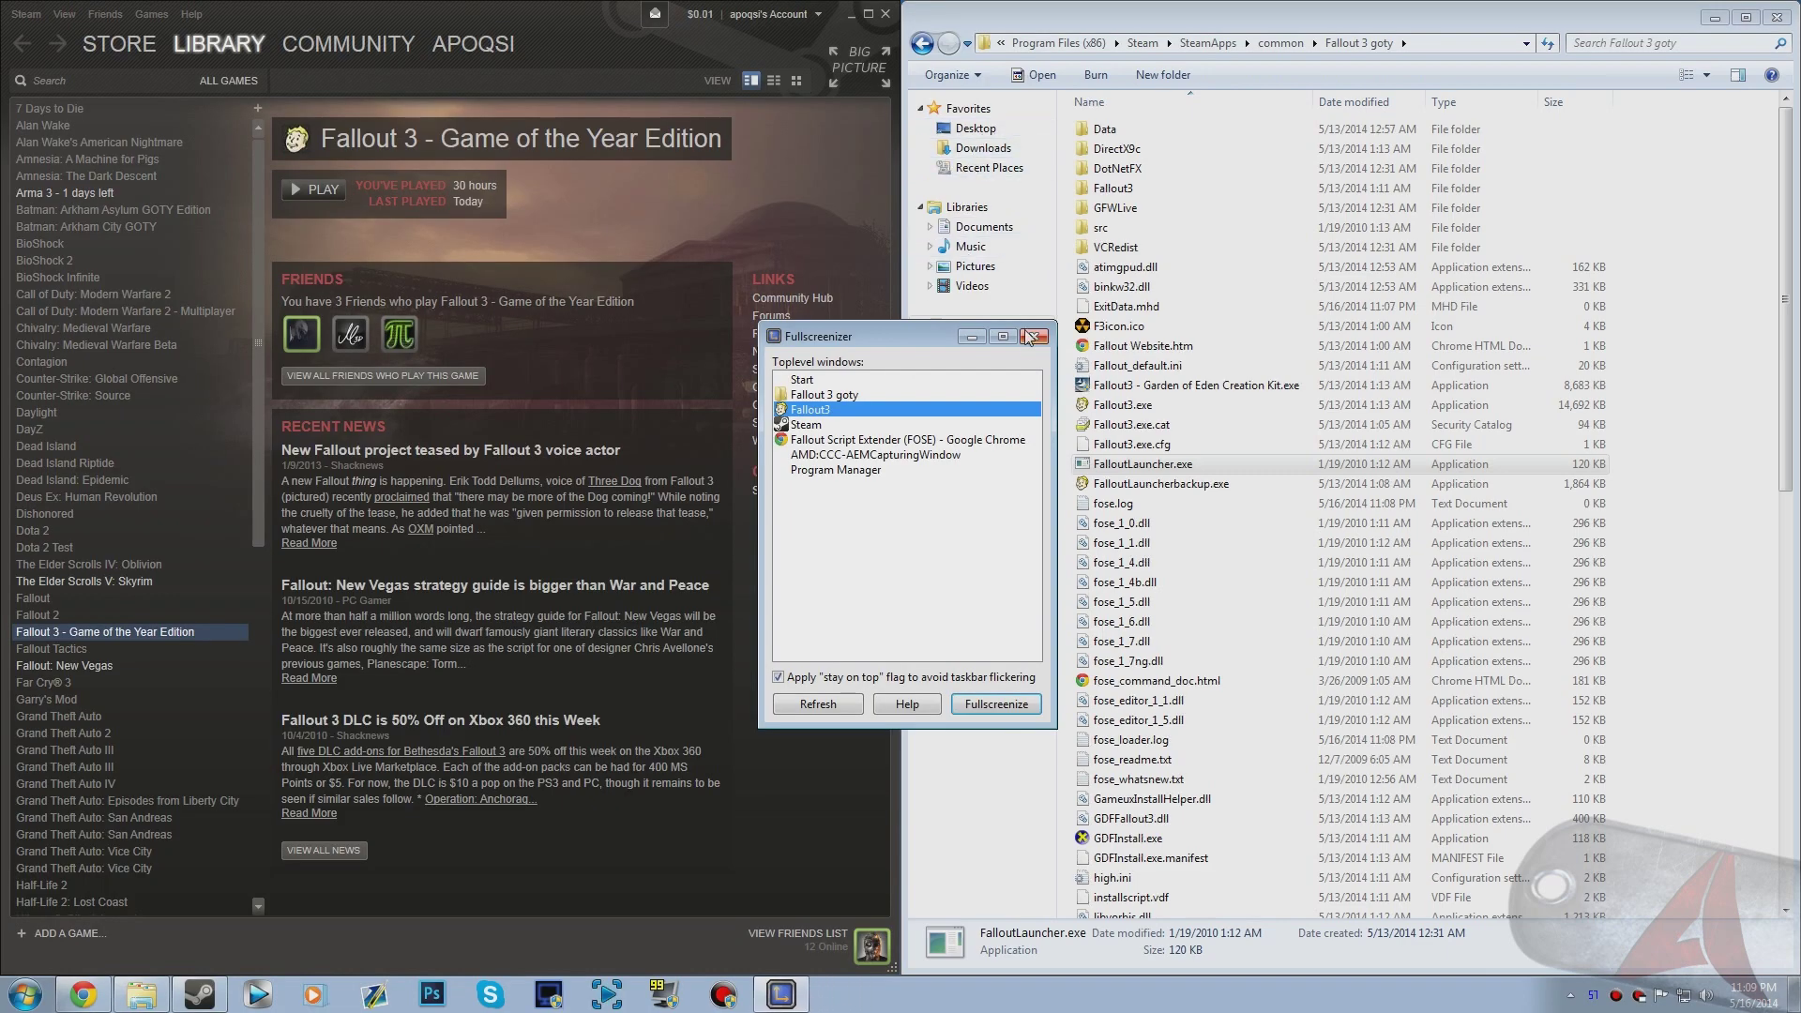
{"action": "left_click", "coordinate": [1032, 337]}
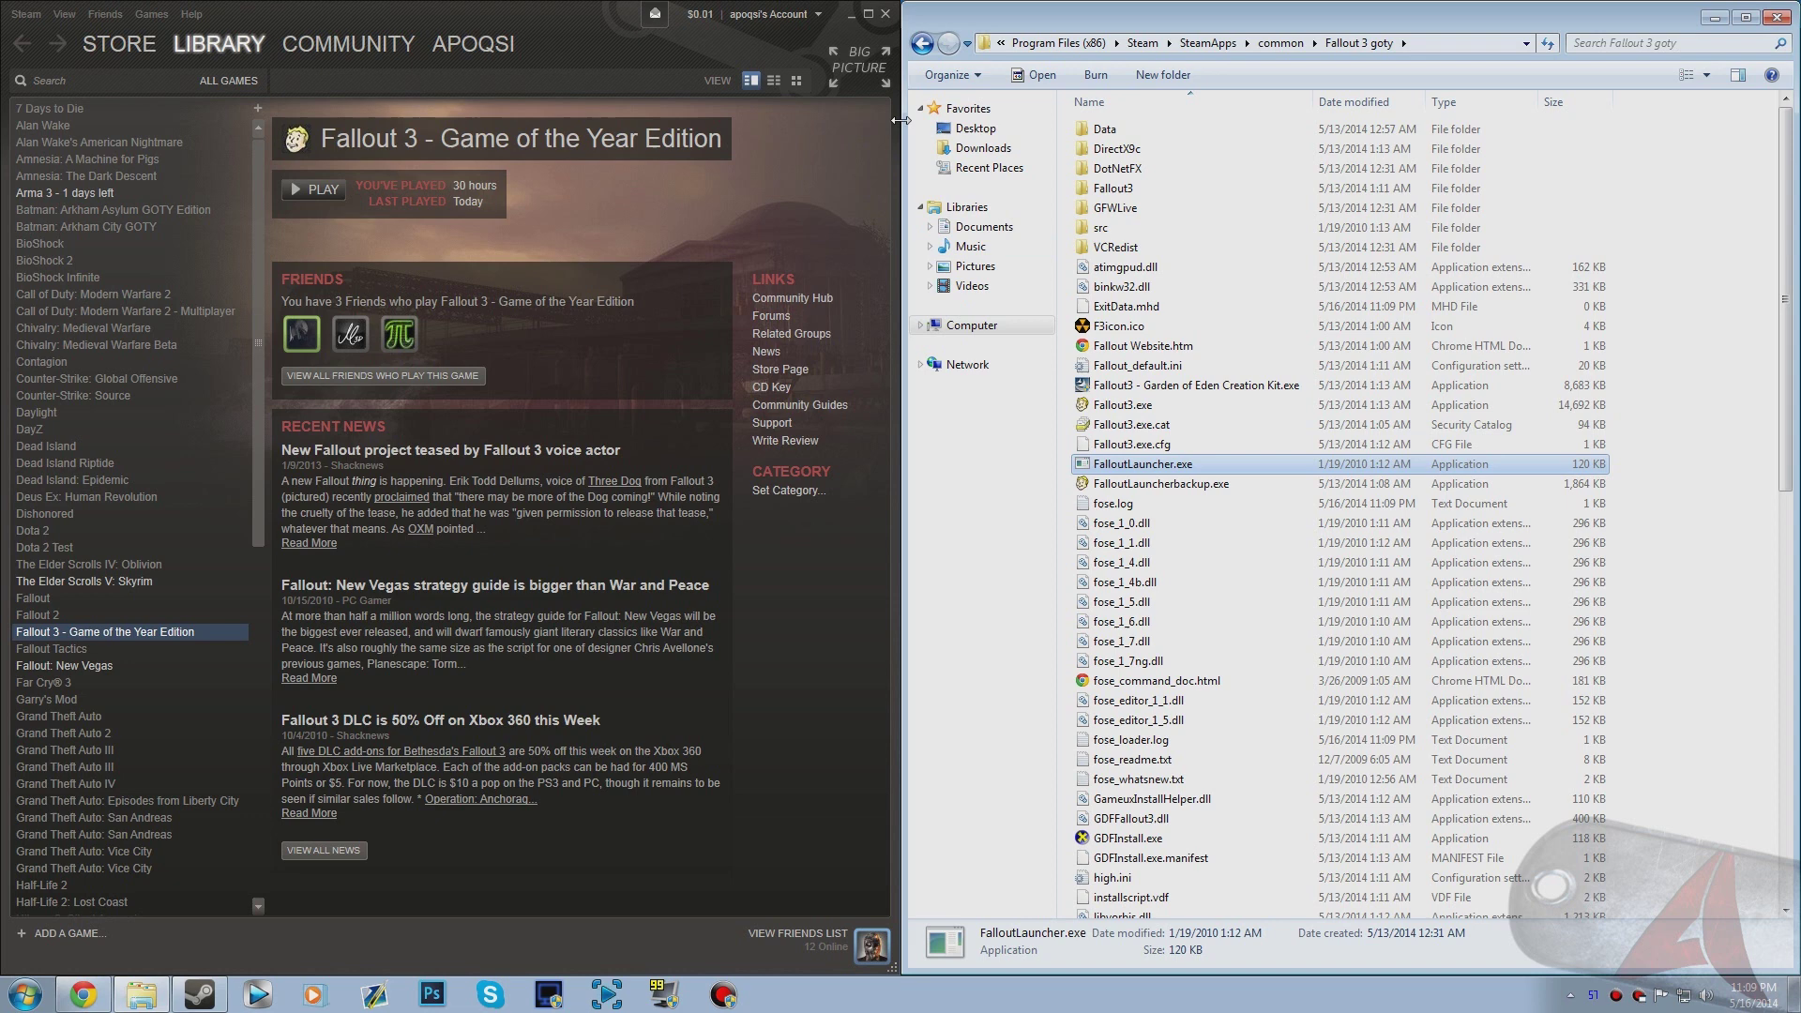
{"action": "left_click", "coordinate": [853, 15]}
{"action": "right_click", "coordinate": [1122, 464]}
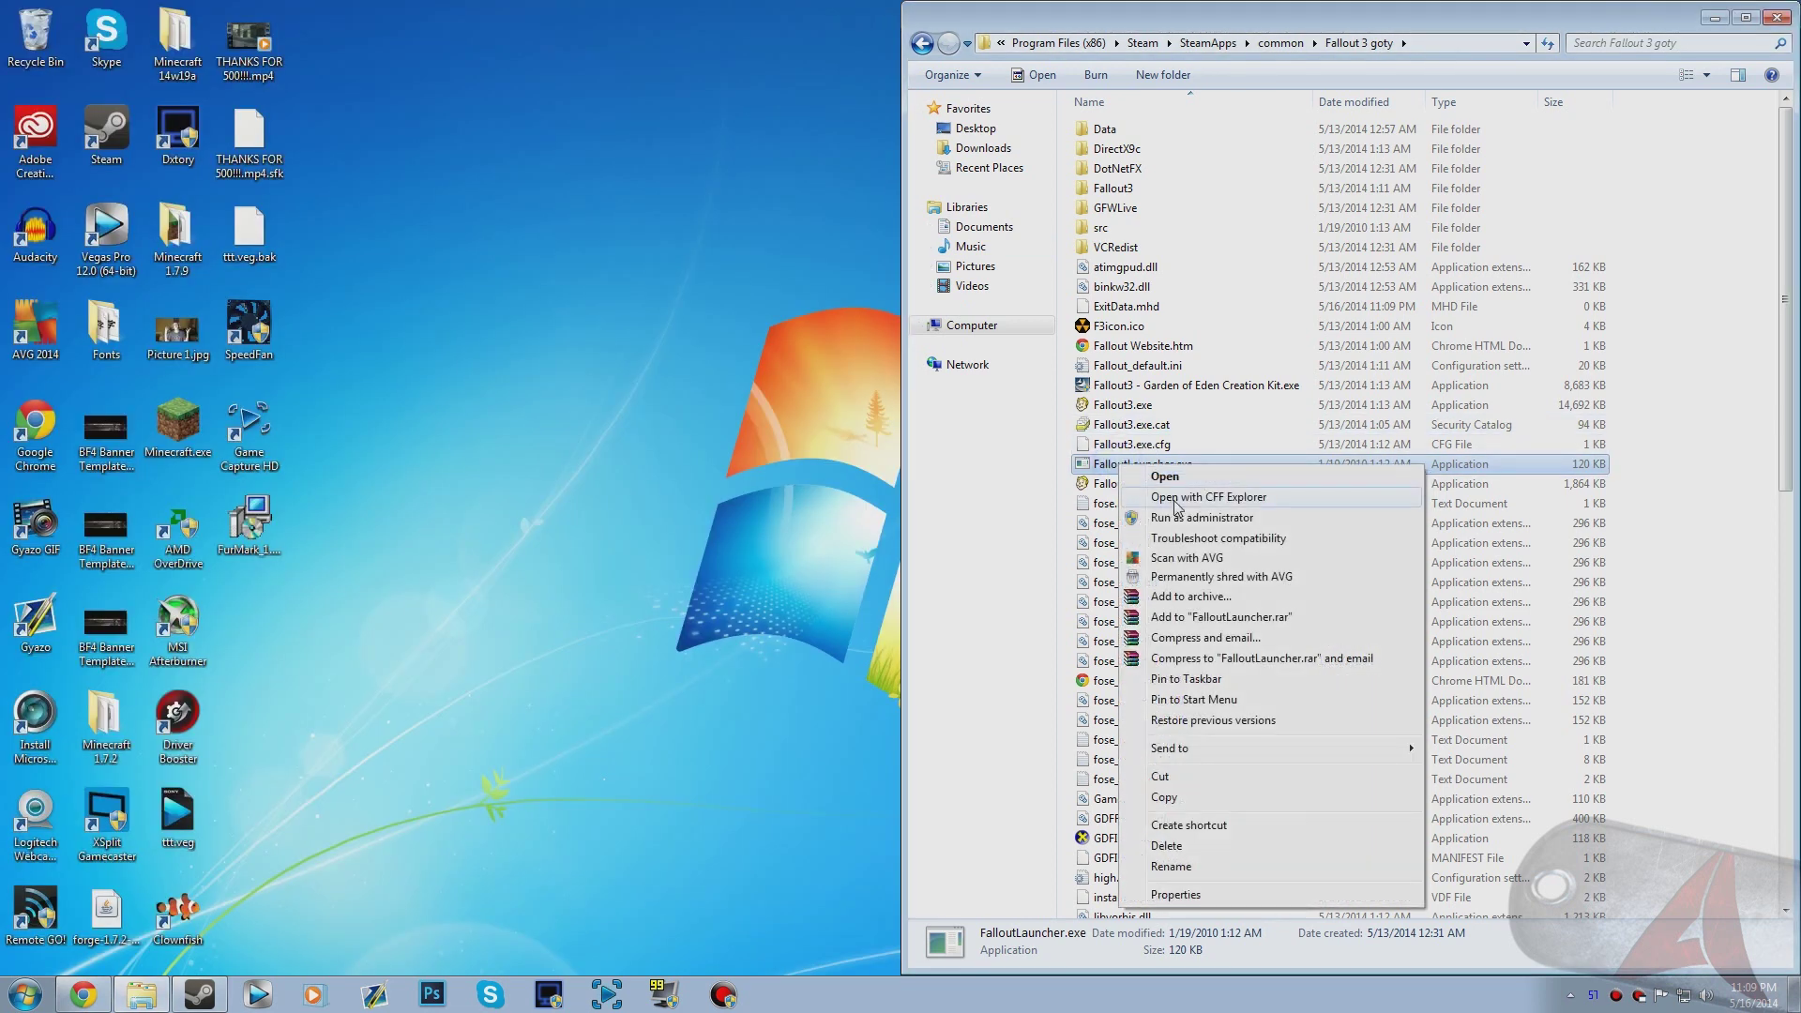
{"action": "left_click", "coordinate": [1194, 826]}
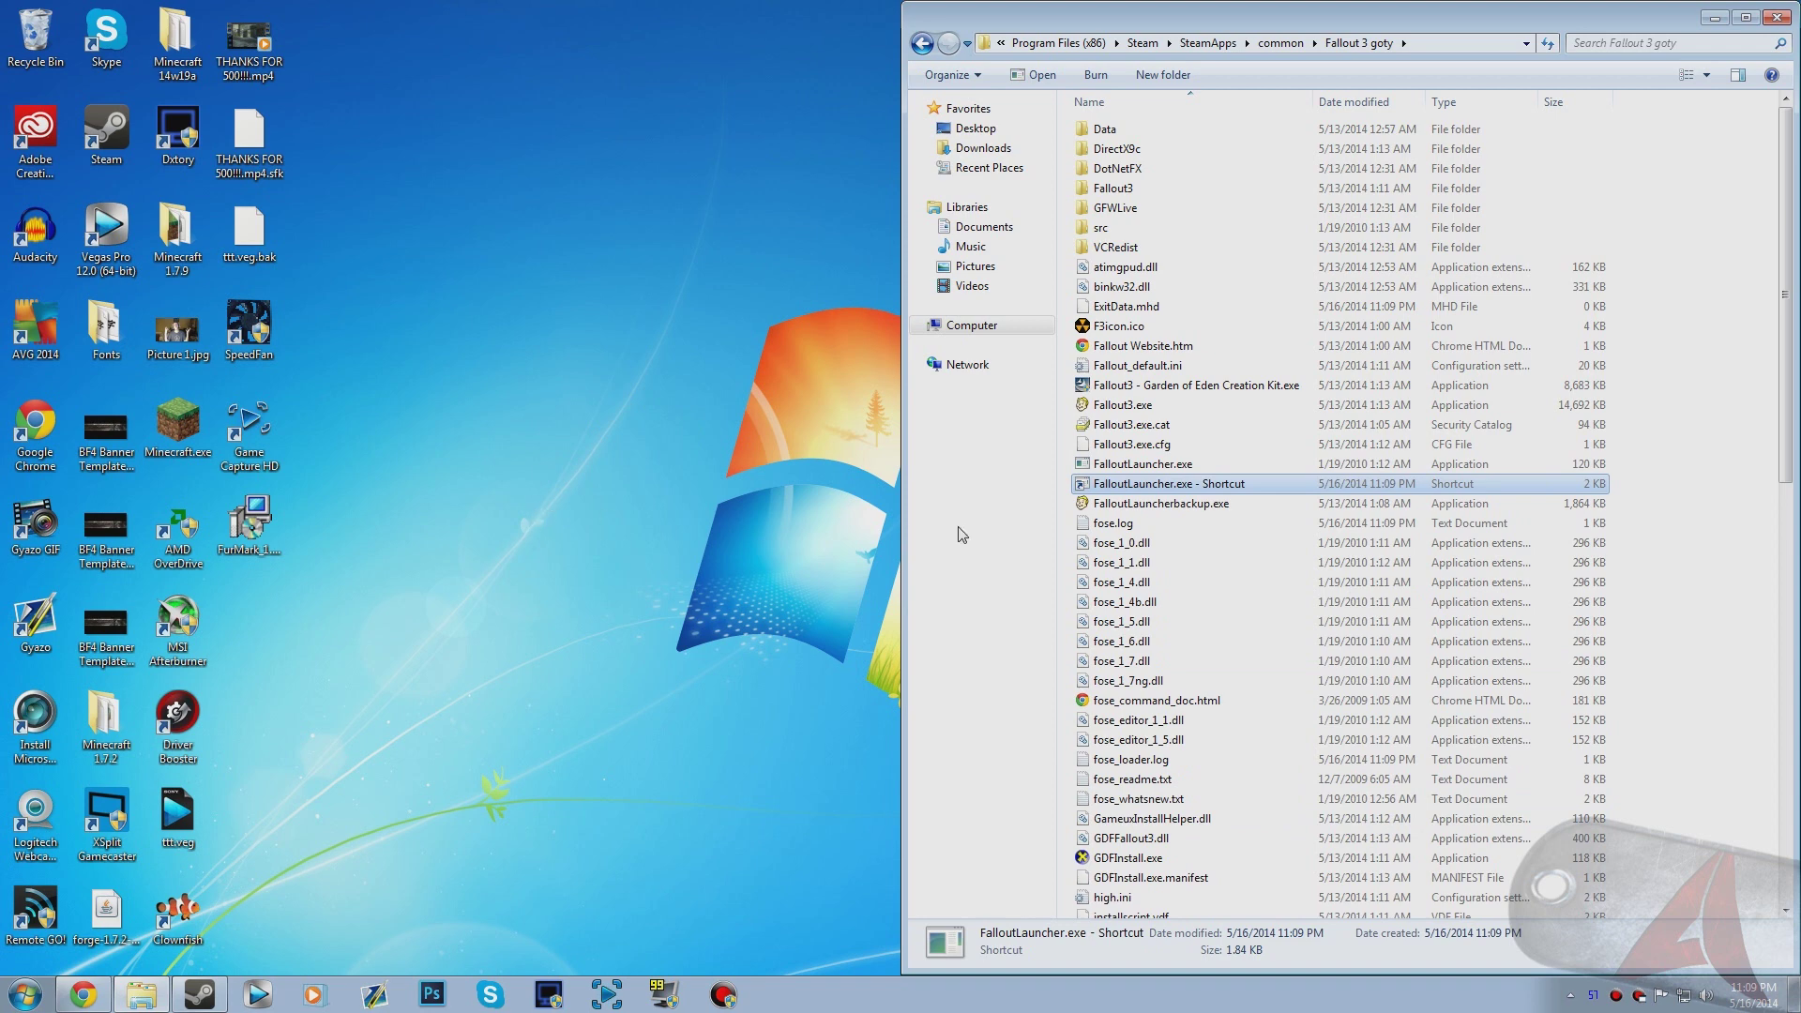
{"action": "left_click_drag", "start_coordinate": [1130, 496], "coordinate": [463, 629]}
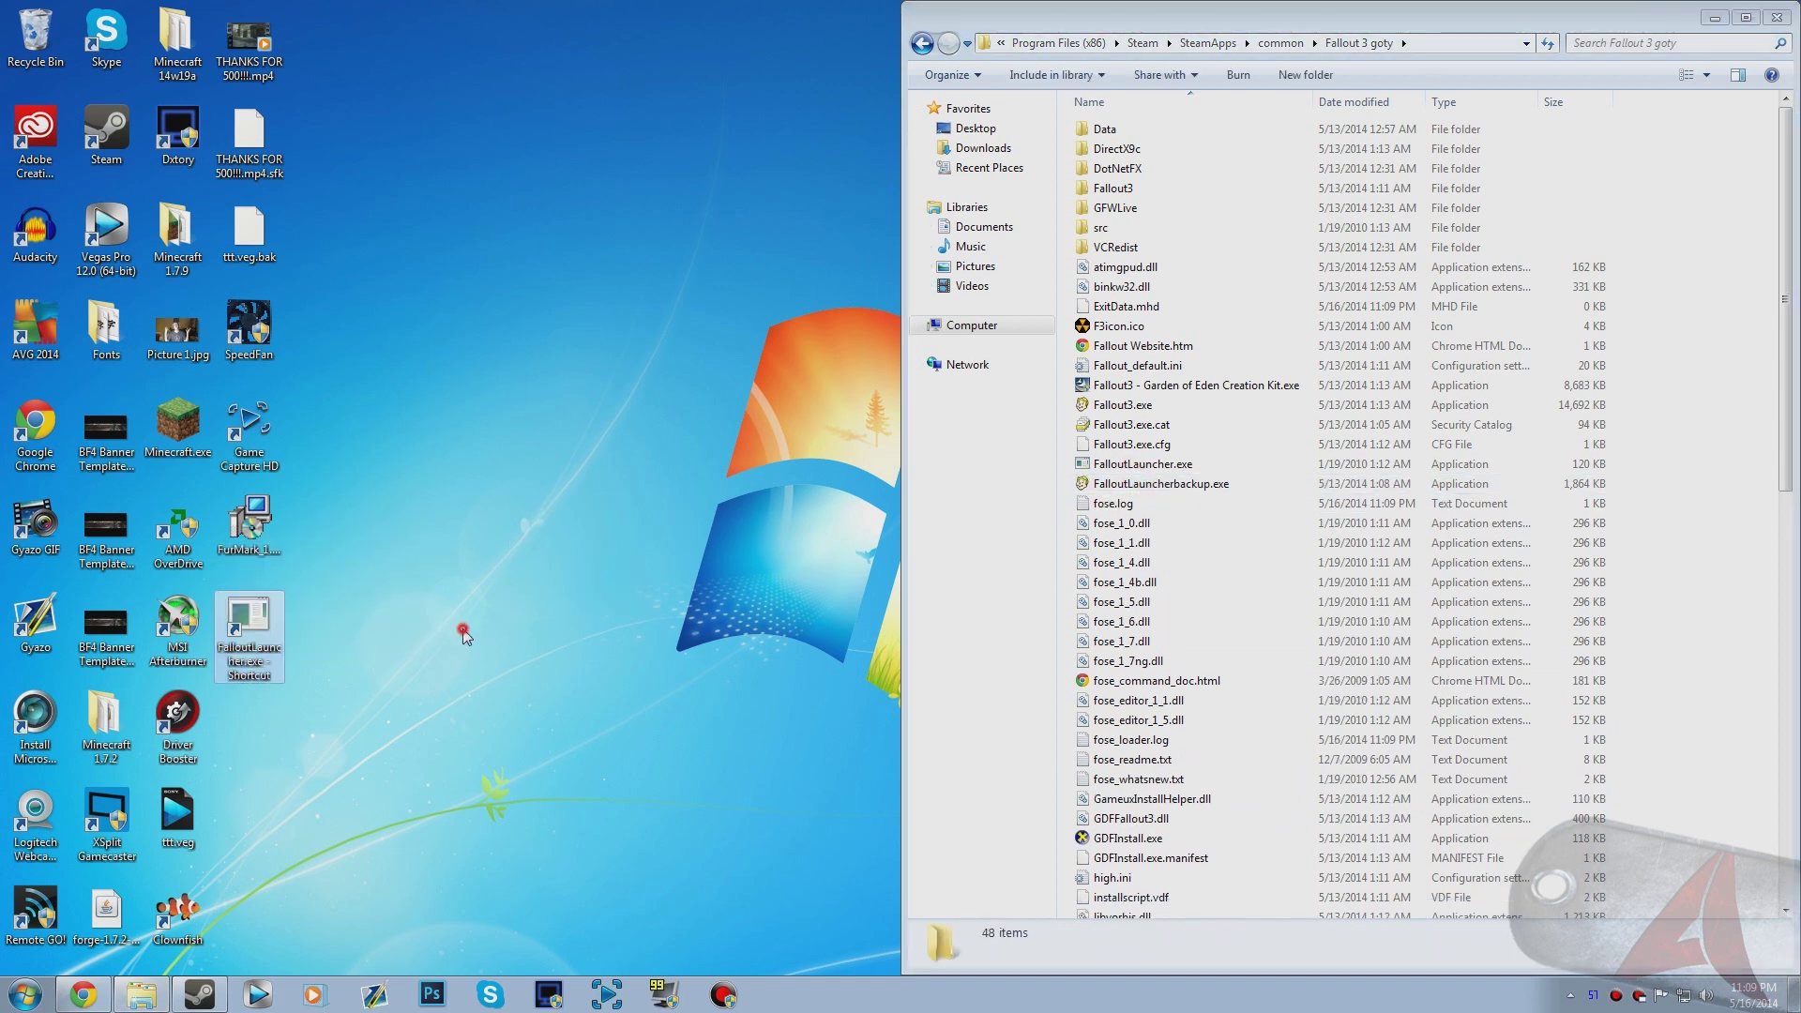
{"action": "key", "text": "Delete"}
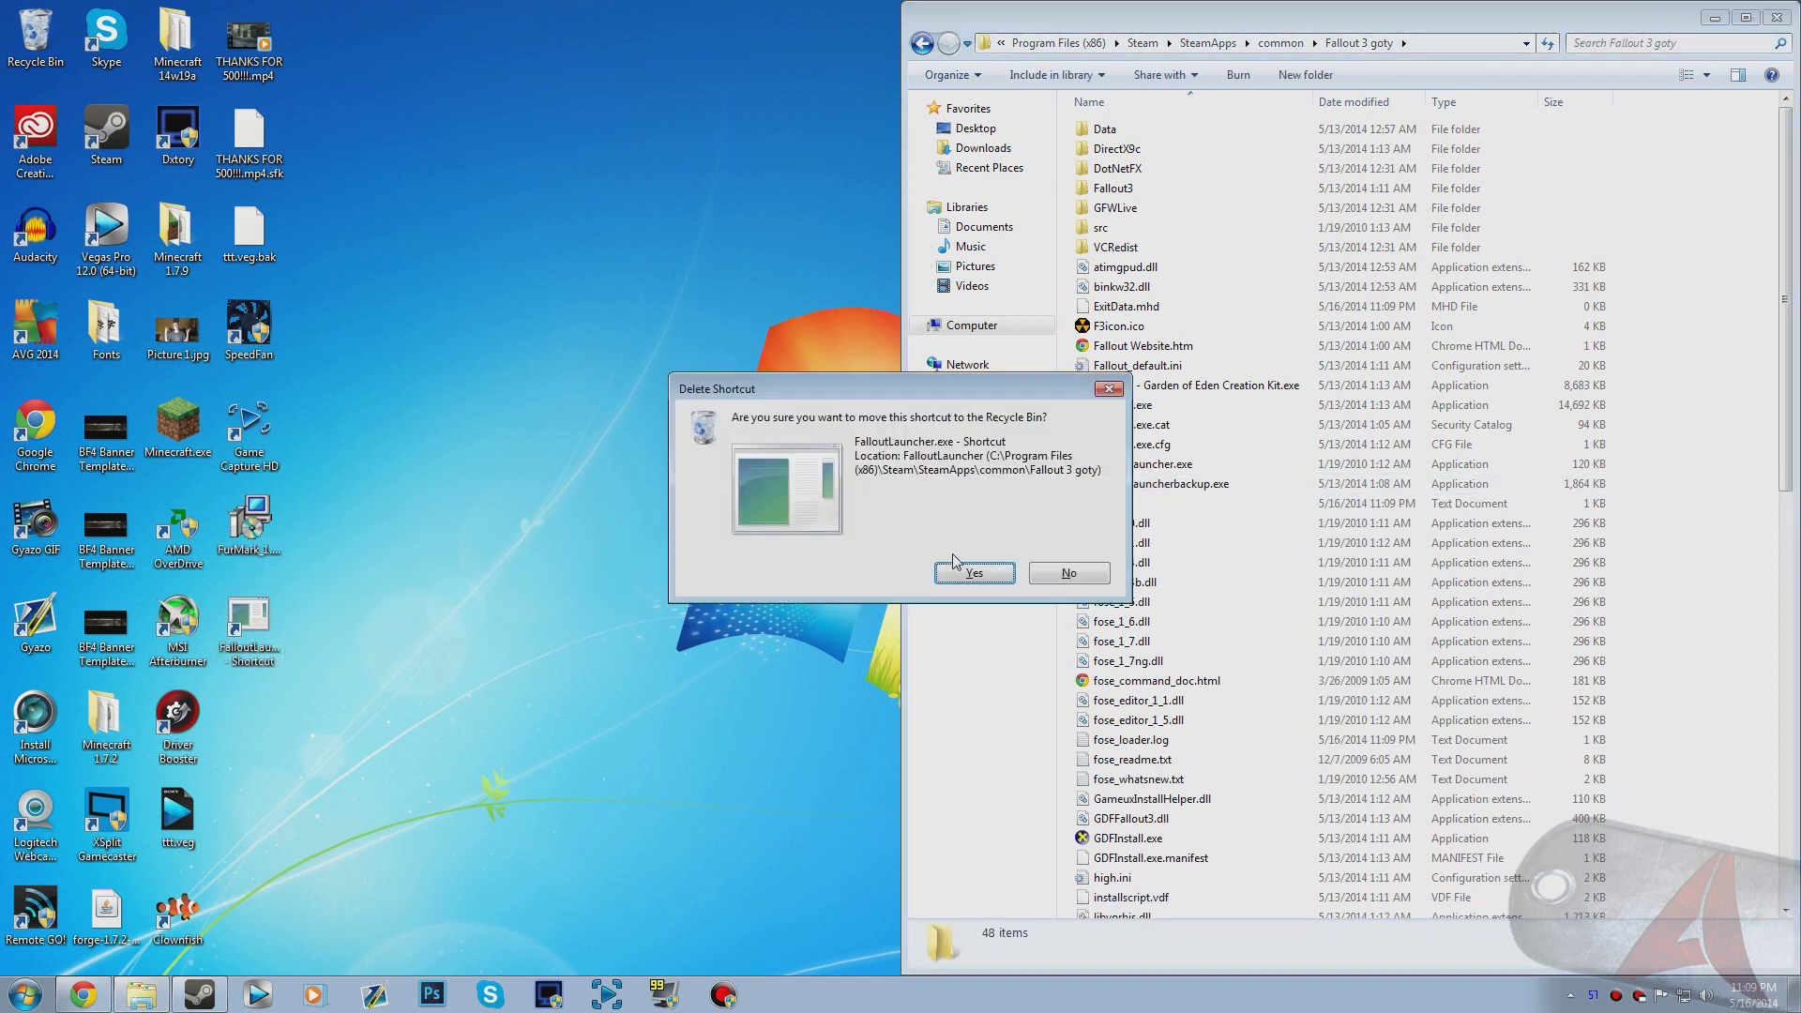
{"action": "left_click", "coordinate": [957, 576]}
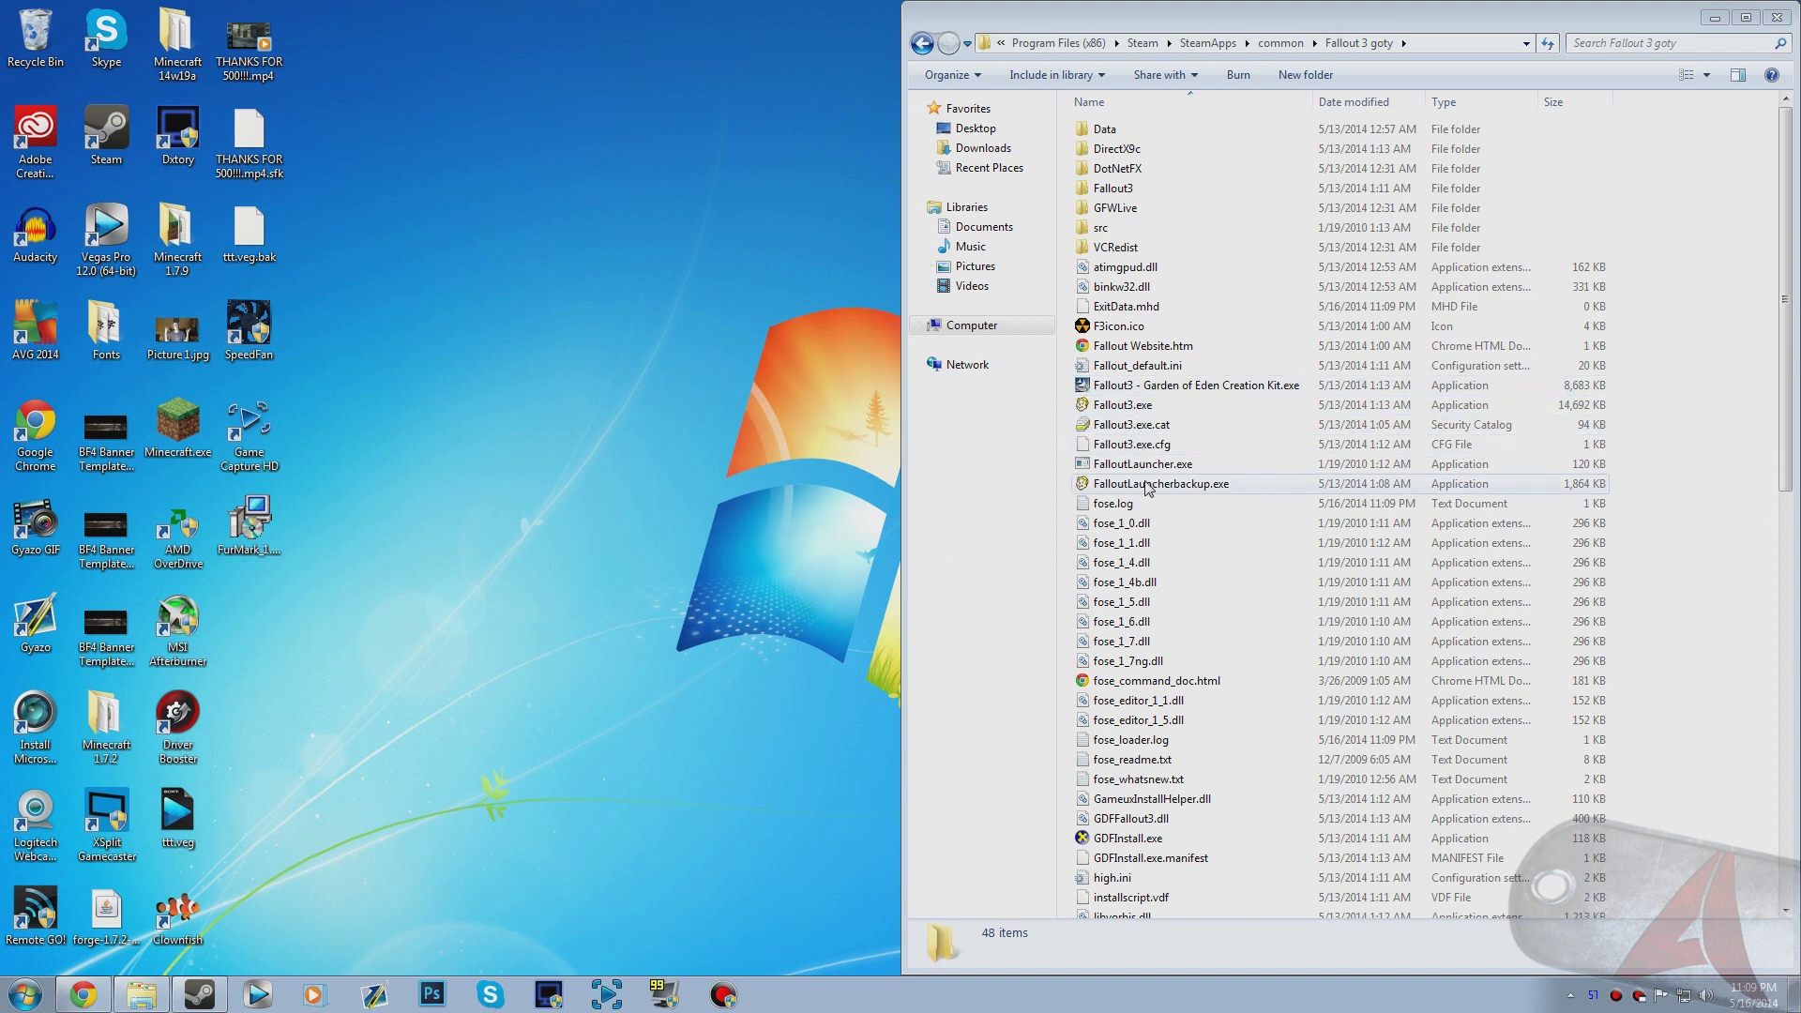
{"action": "left_click", "coordinate": [1140, 407]}
{"action": "right_click", "coordinate": [1140, 409]}
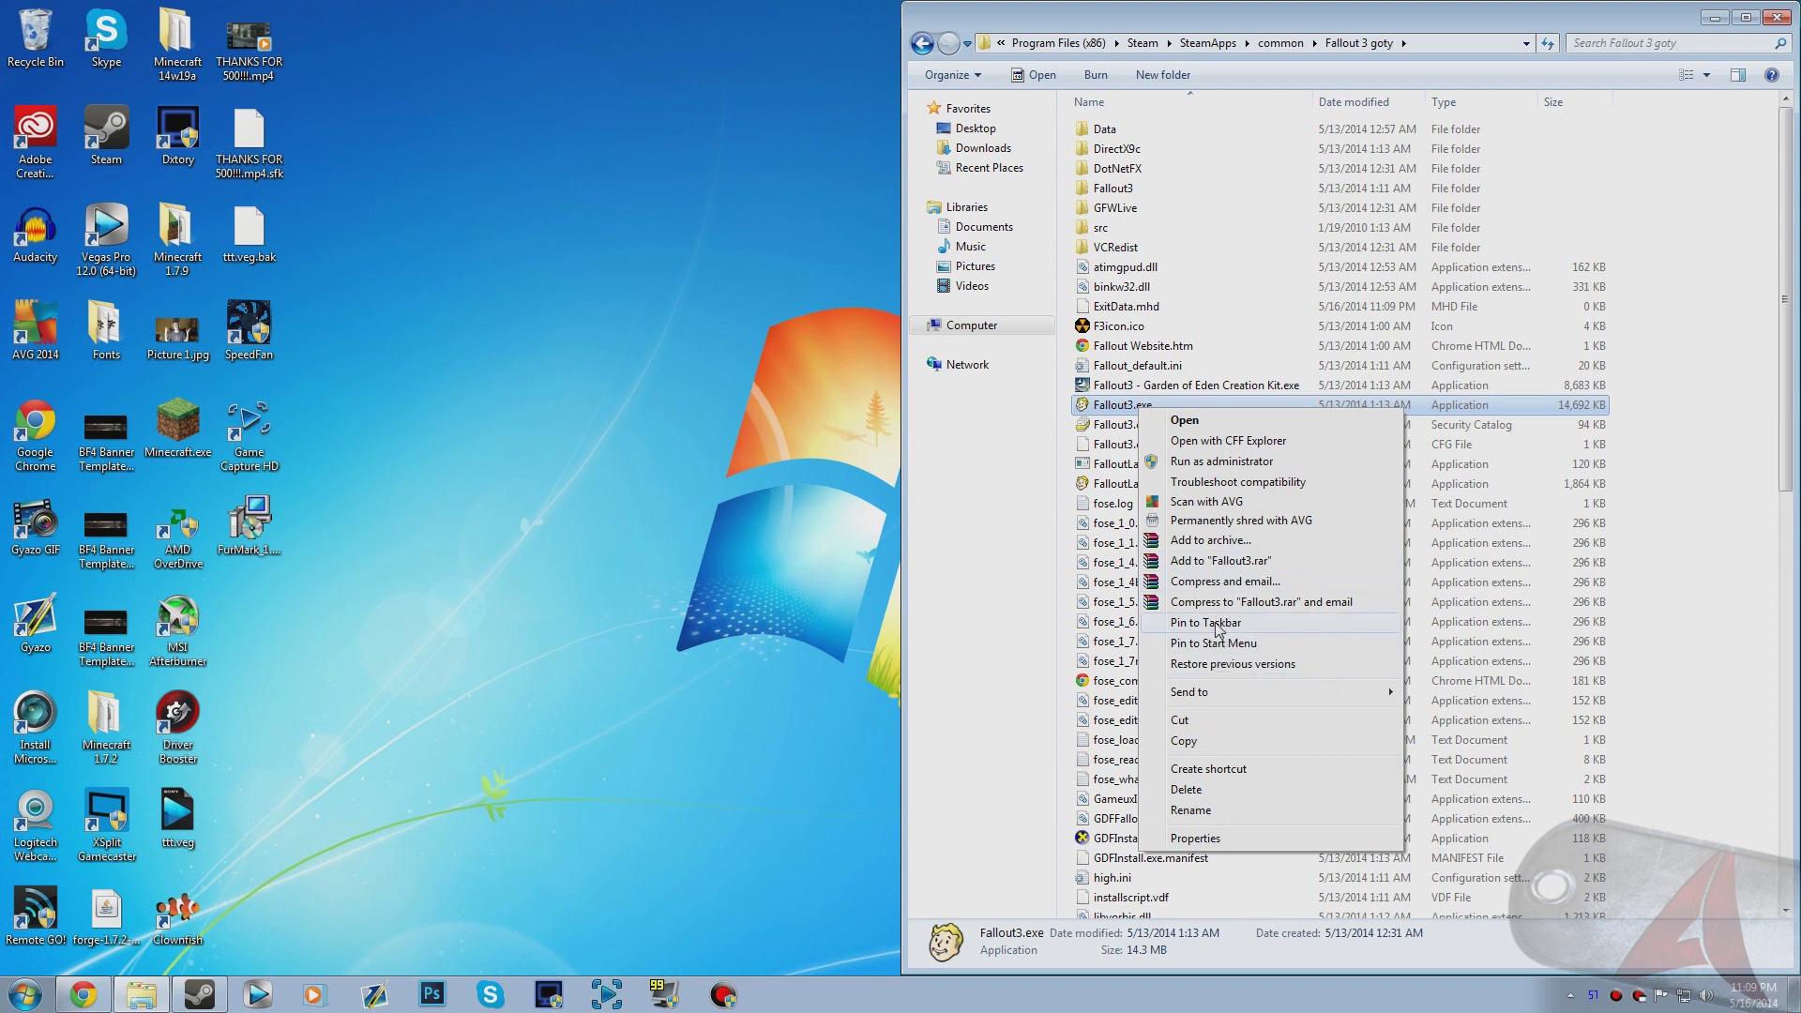
{"action": "left_click", "coordinate": [1208, 769]}
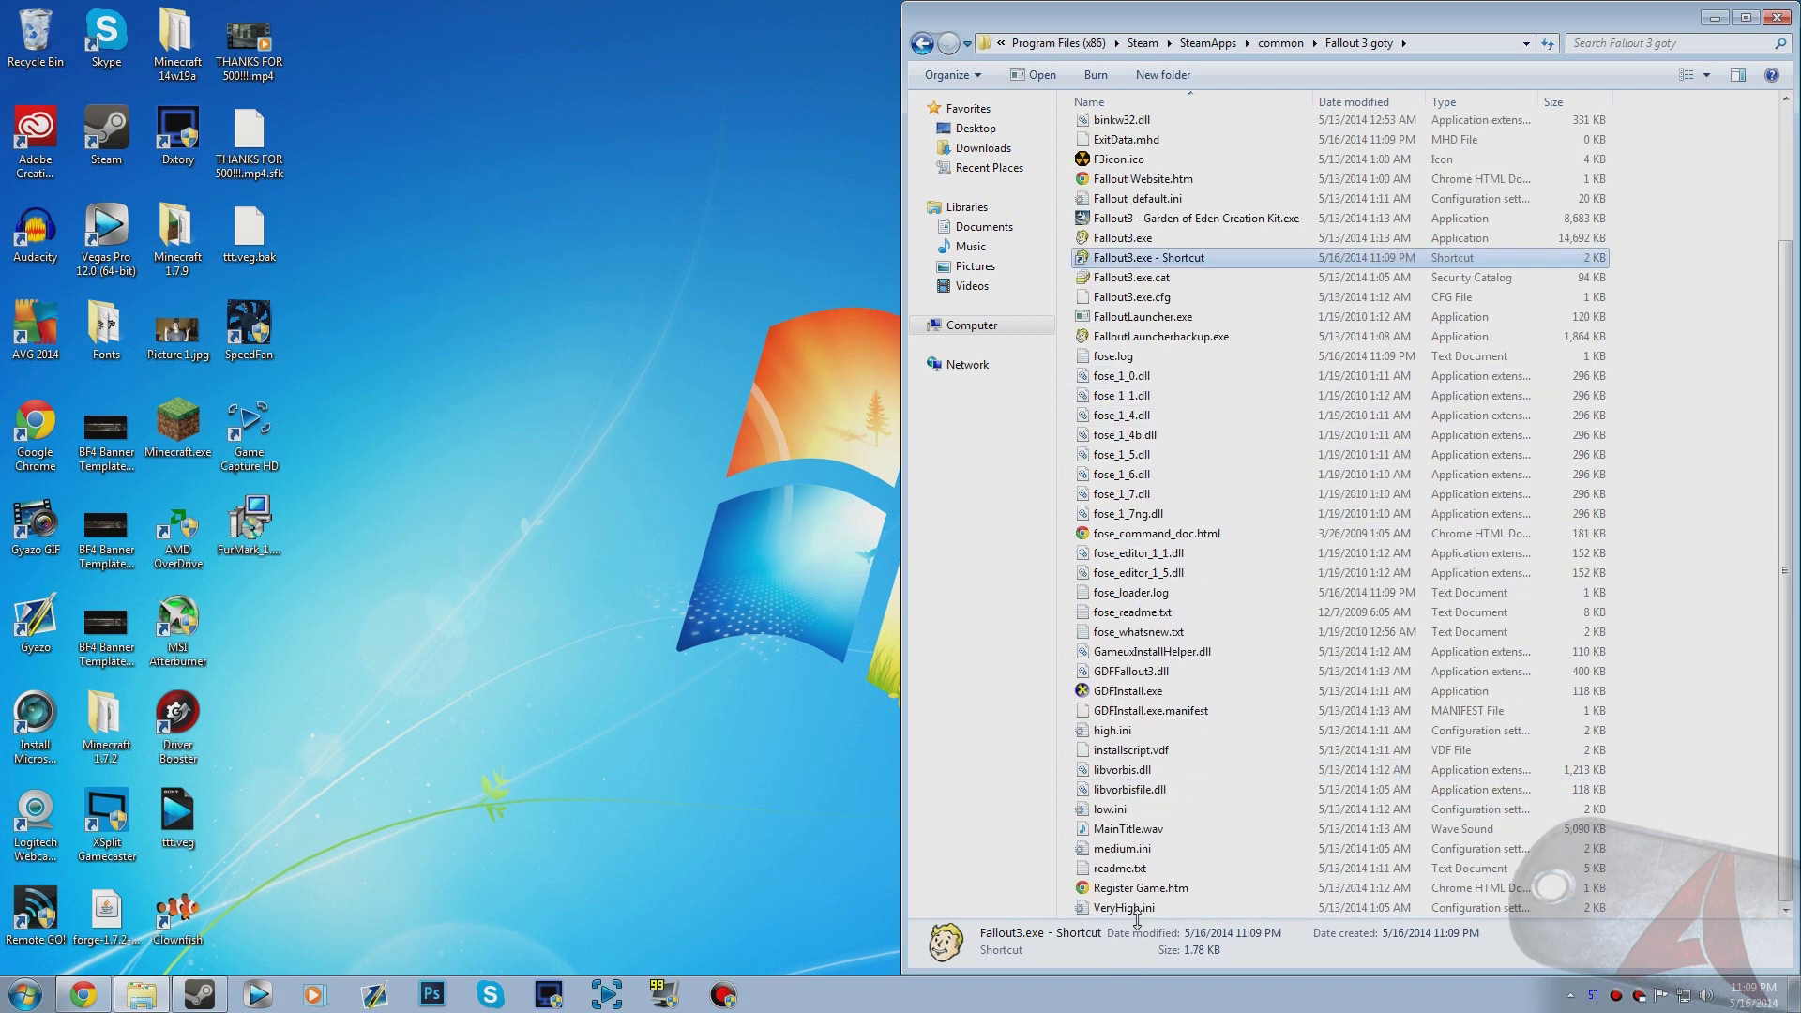
{"action": "left_click_drag", "start_coordinate": [1160, 259], "coordinate": [248, 621]}
{"action": "right_click", "coordinate": [244, 640]}
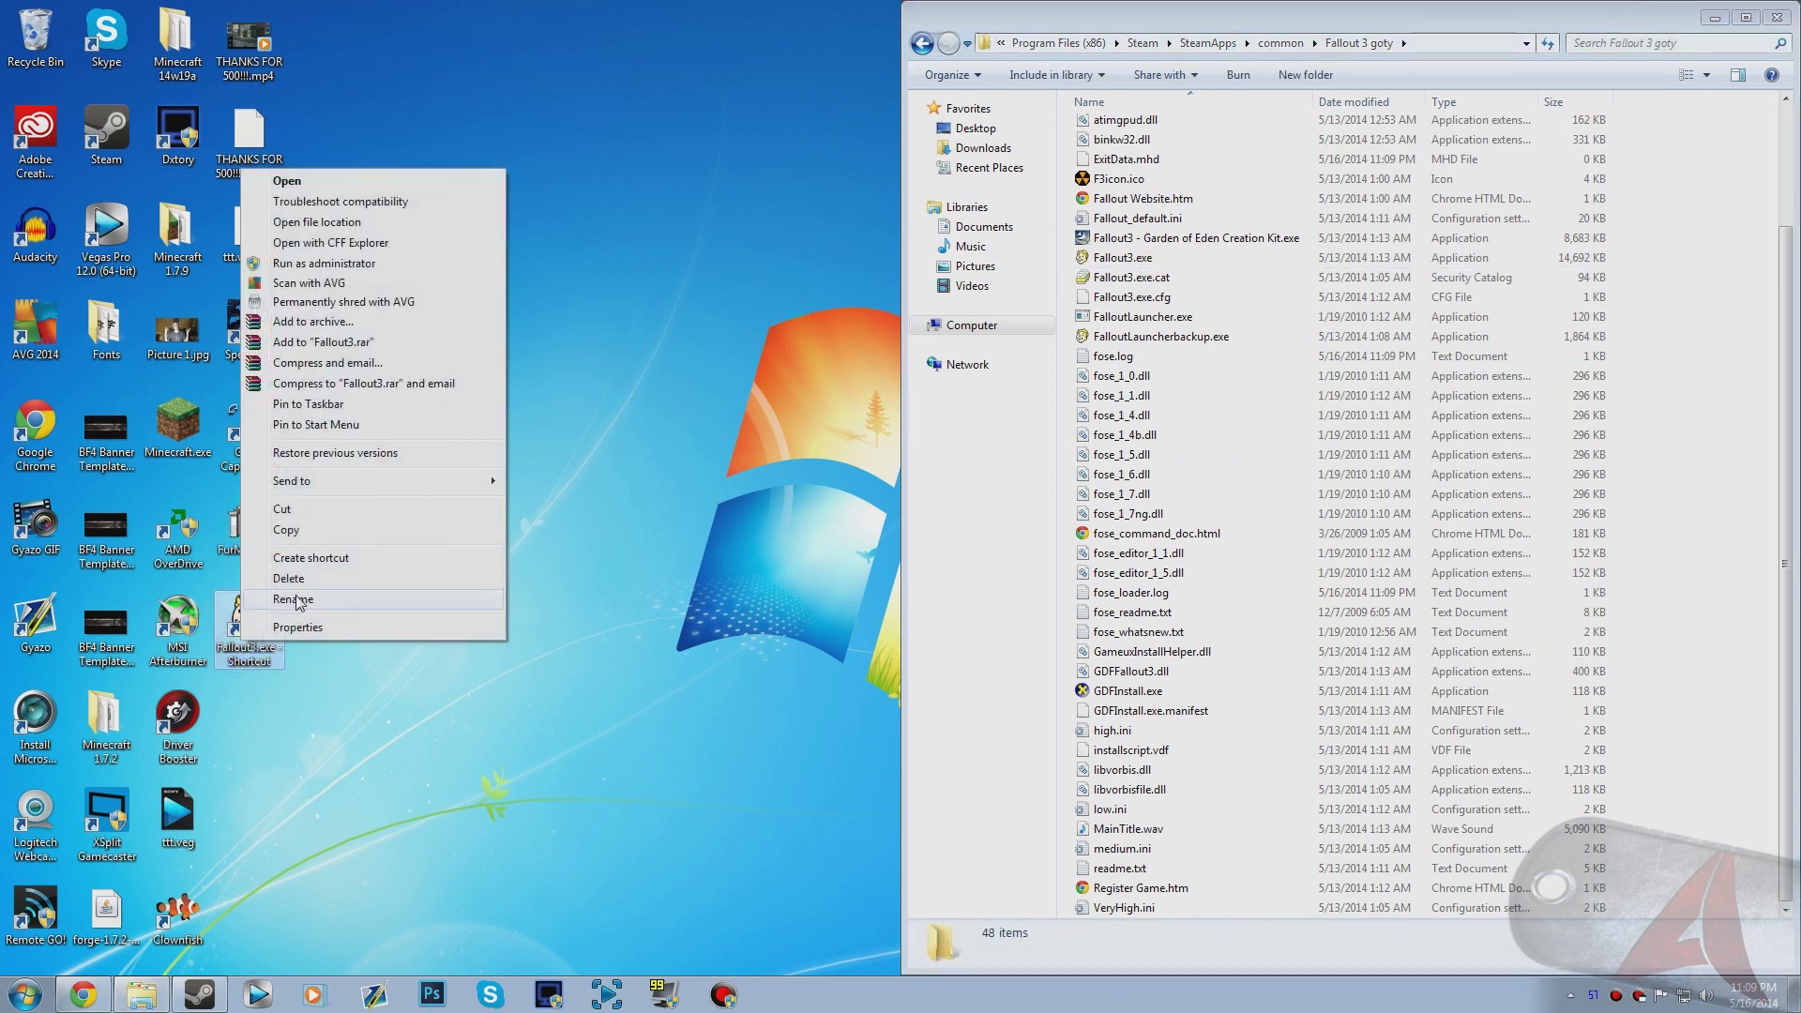
{"action": "left_click", "coordinate": [299, 628]}
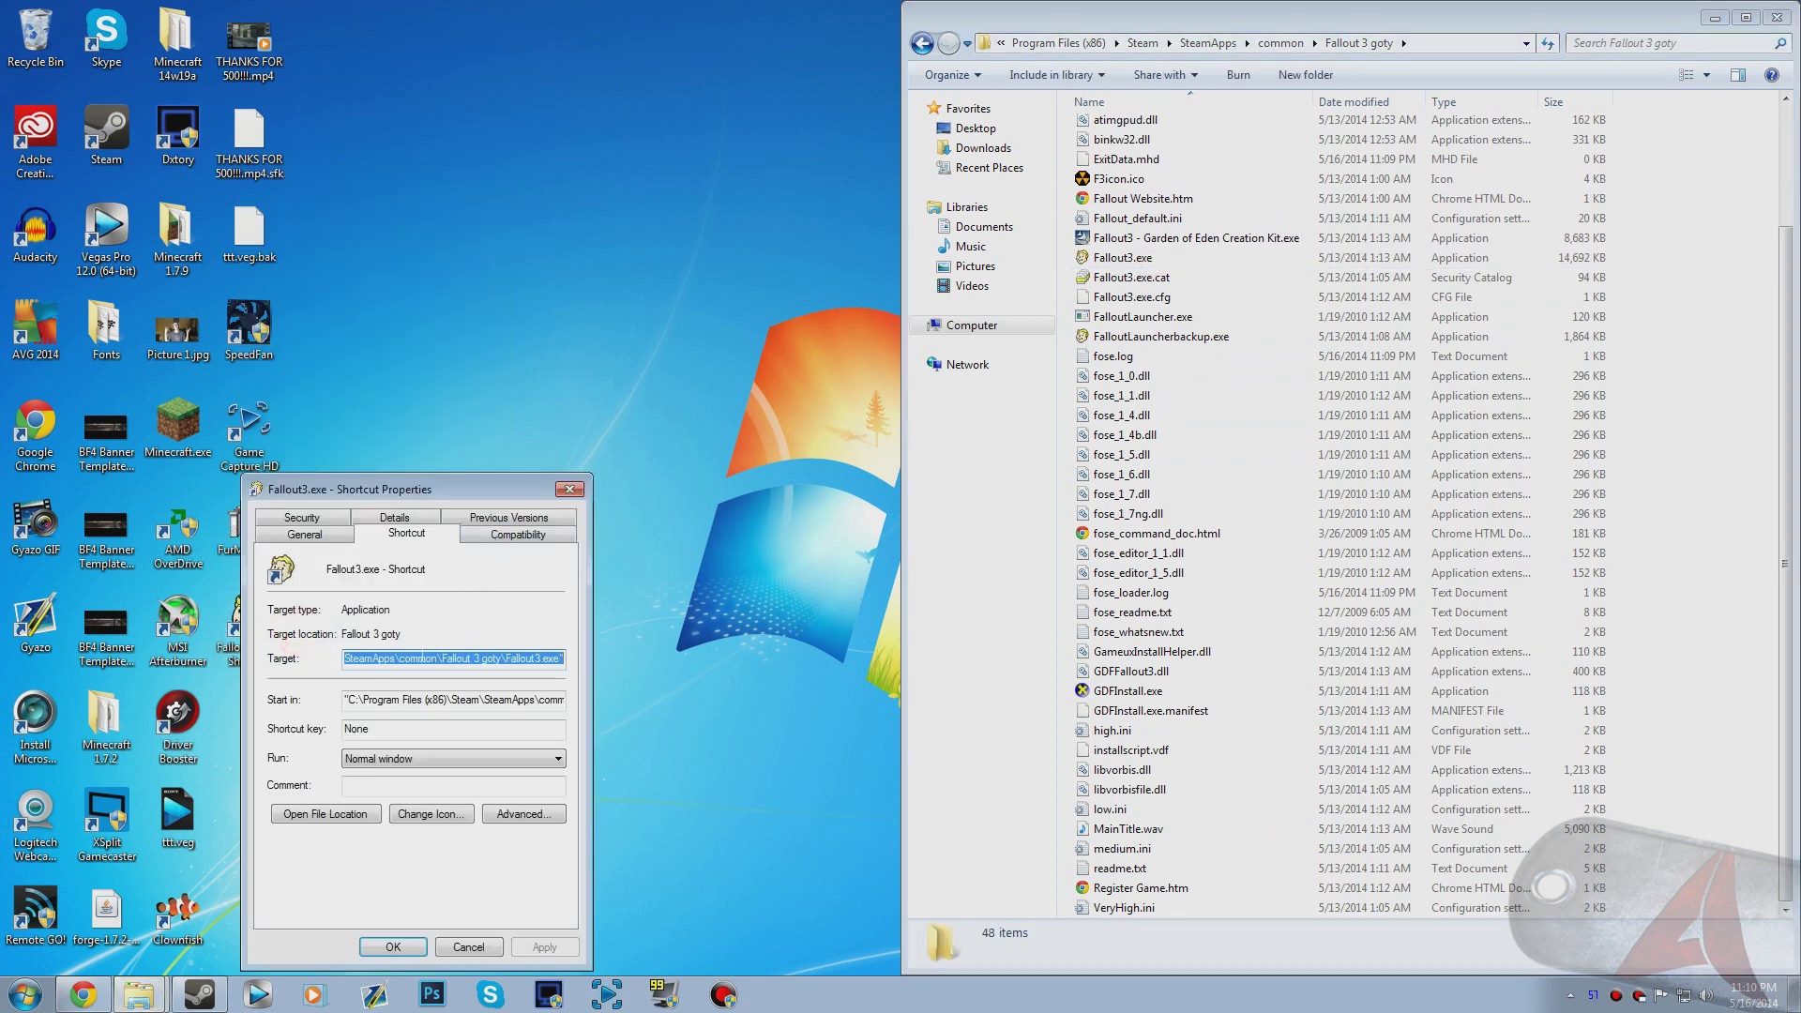
{"action": "left_click", "coordinate": [422, 658]}
{"action": "left_click_drag", "start_coordinate": [385, 657], "coordinate": [665, 662]}
{"action": "left_click", "coordinate": [541, 658]}
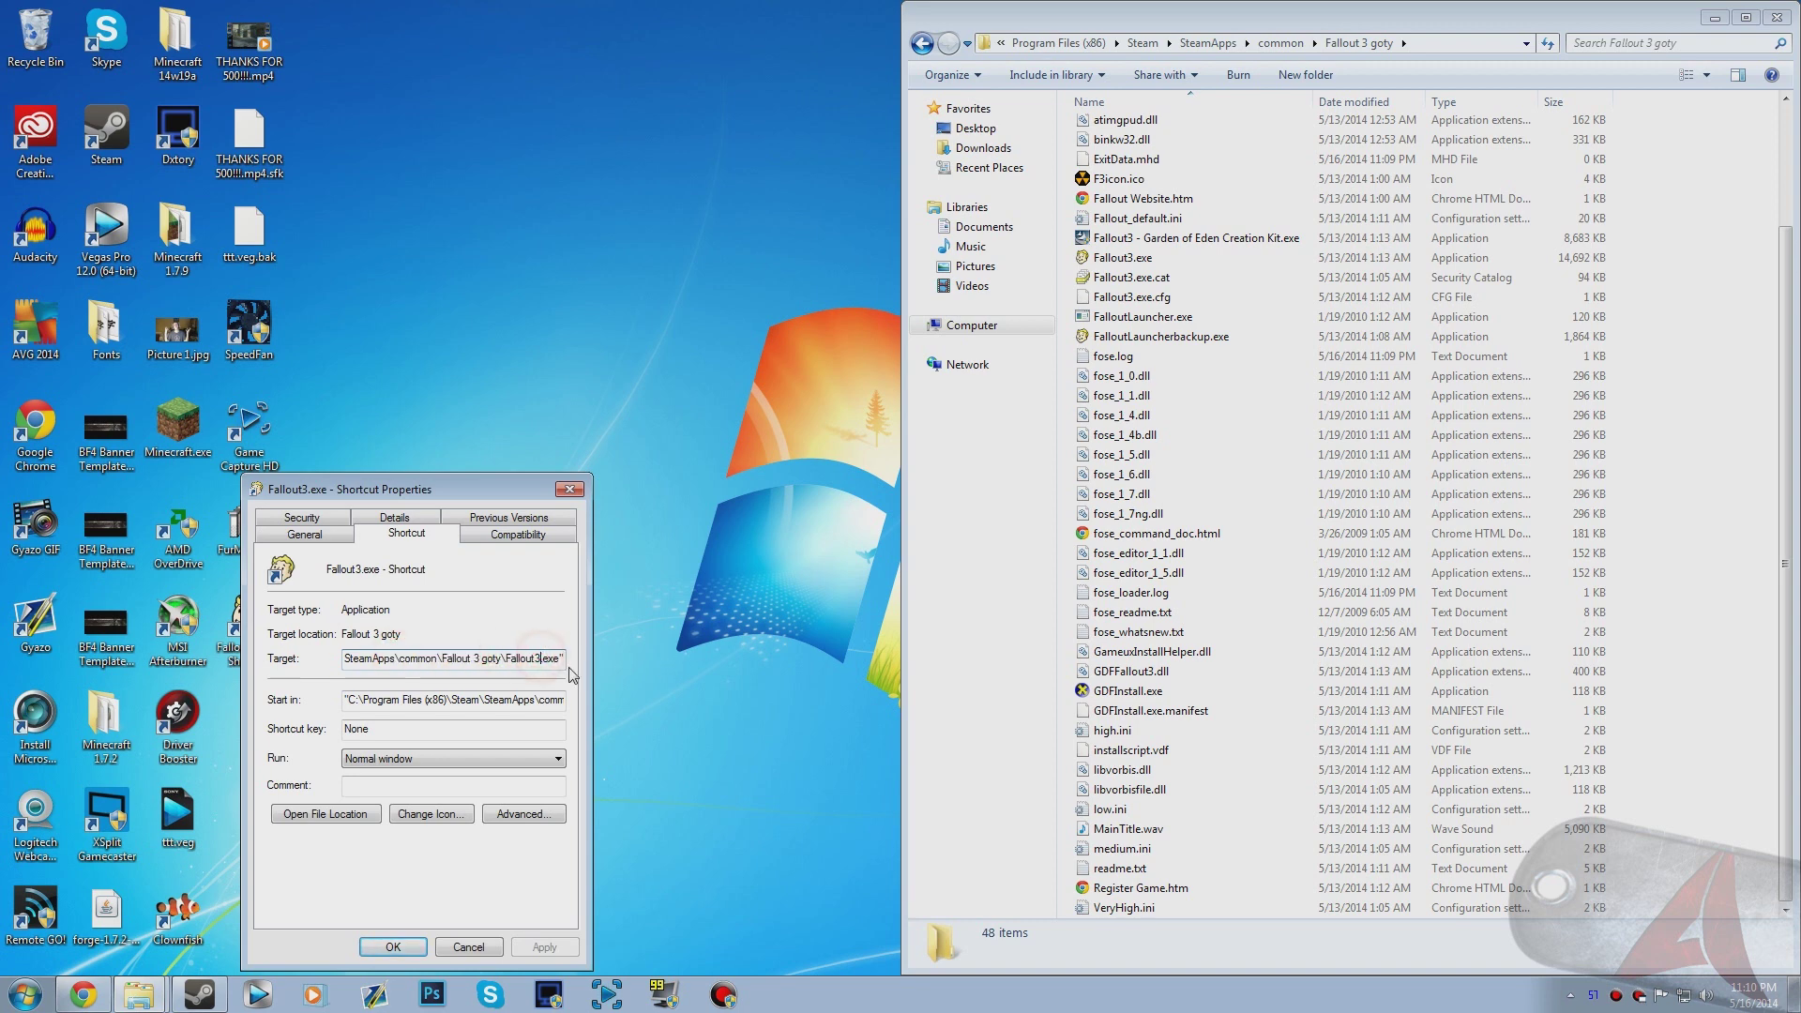
{"action": "key", "text": "BackSpace"}
{"action": "type", "text": "Lau"}
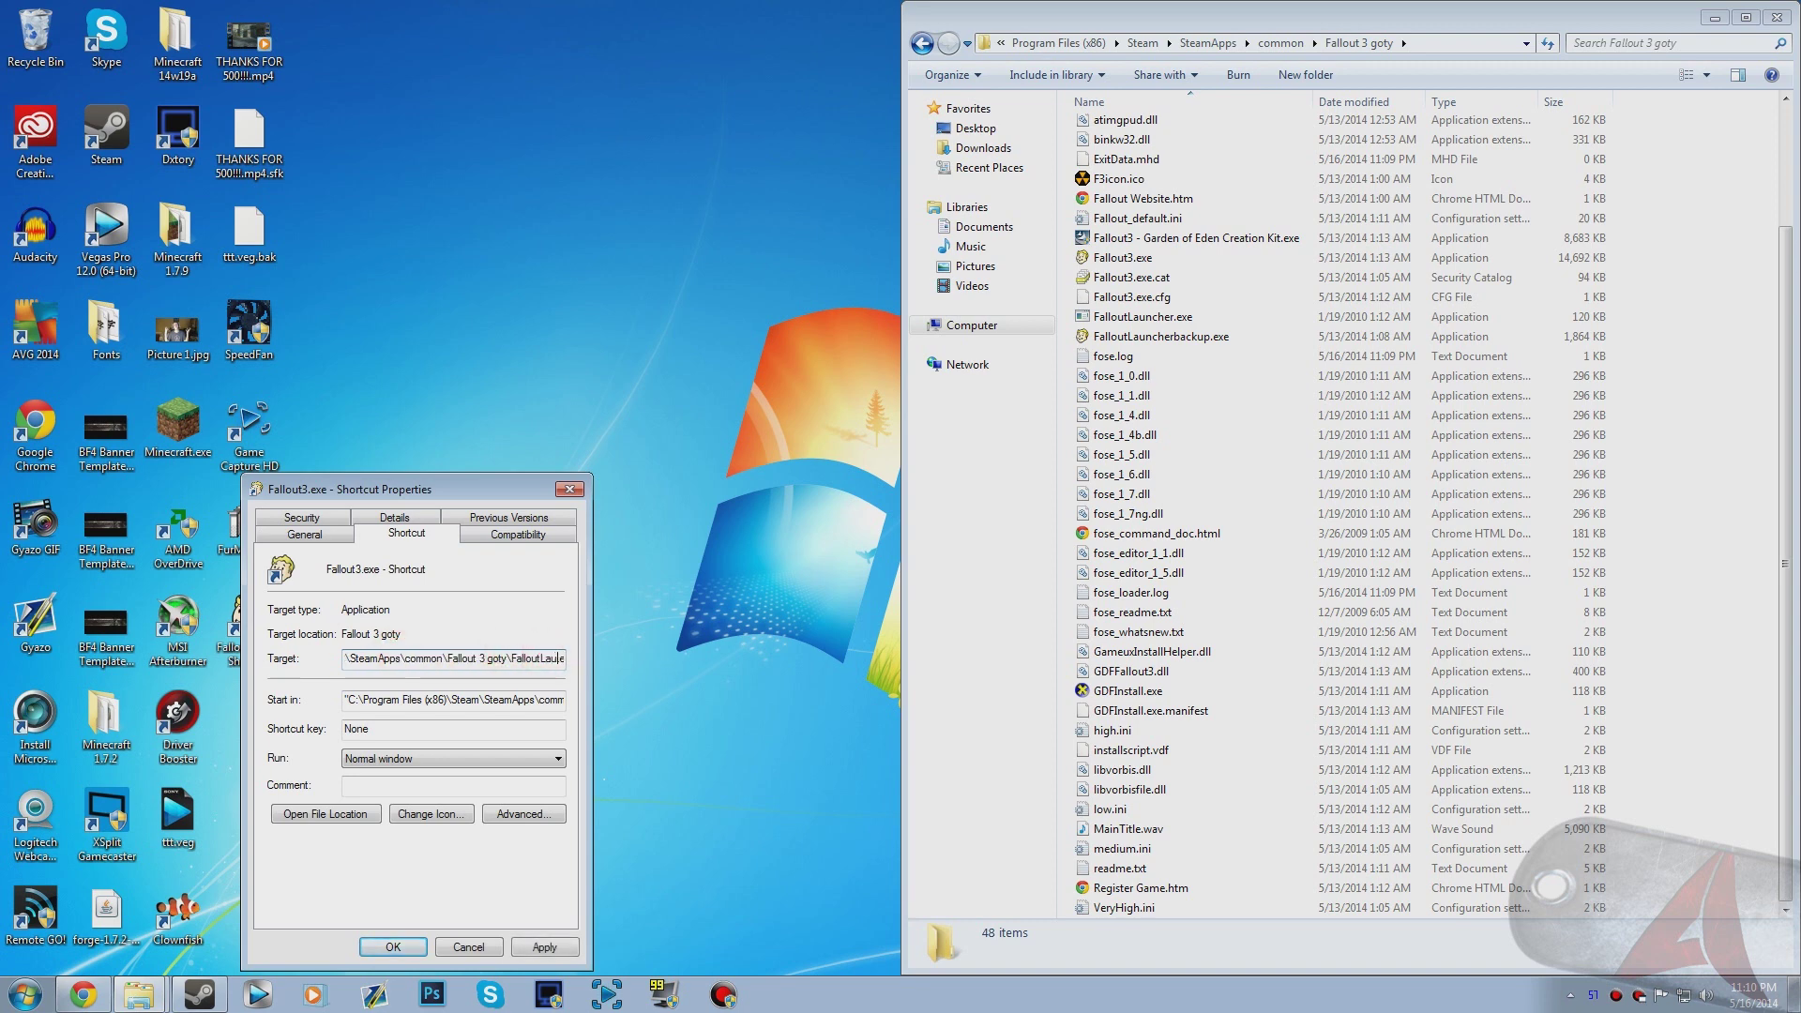
{"action": "type", "text": "ncher.exe\""}
{"action": "left_click", "coordinate": [545, 946]}
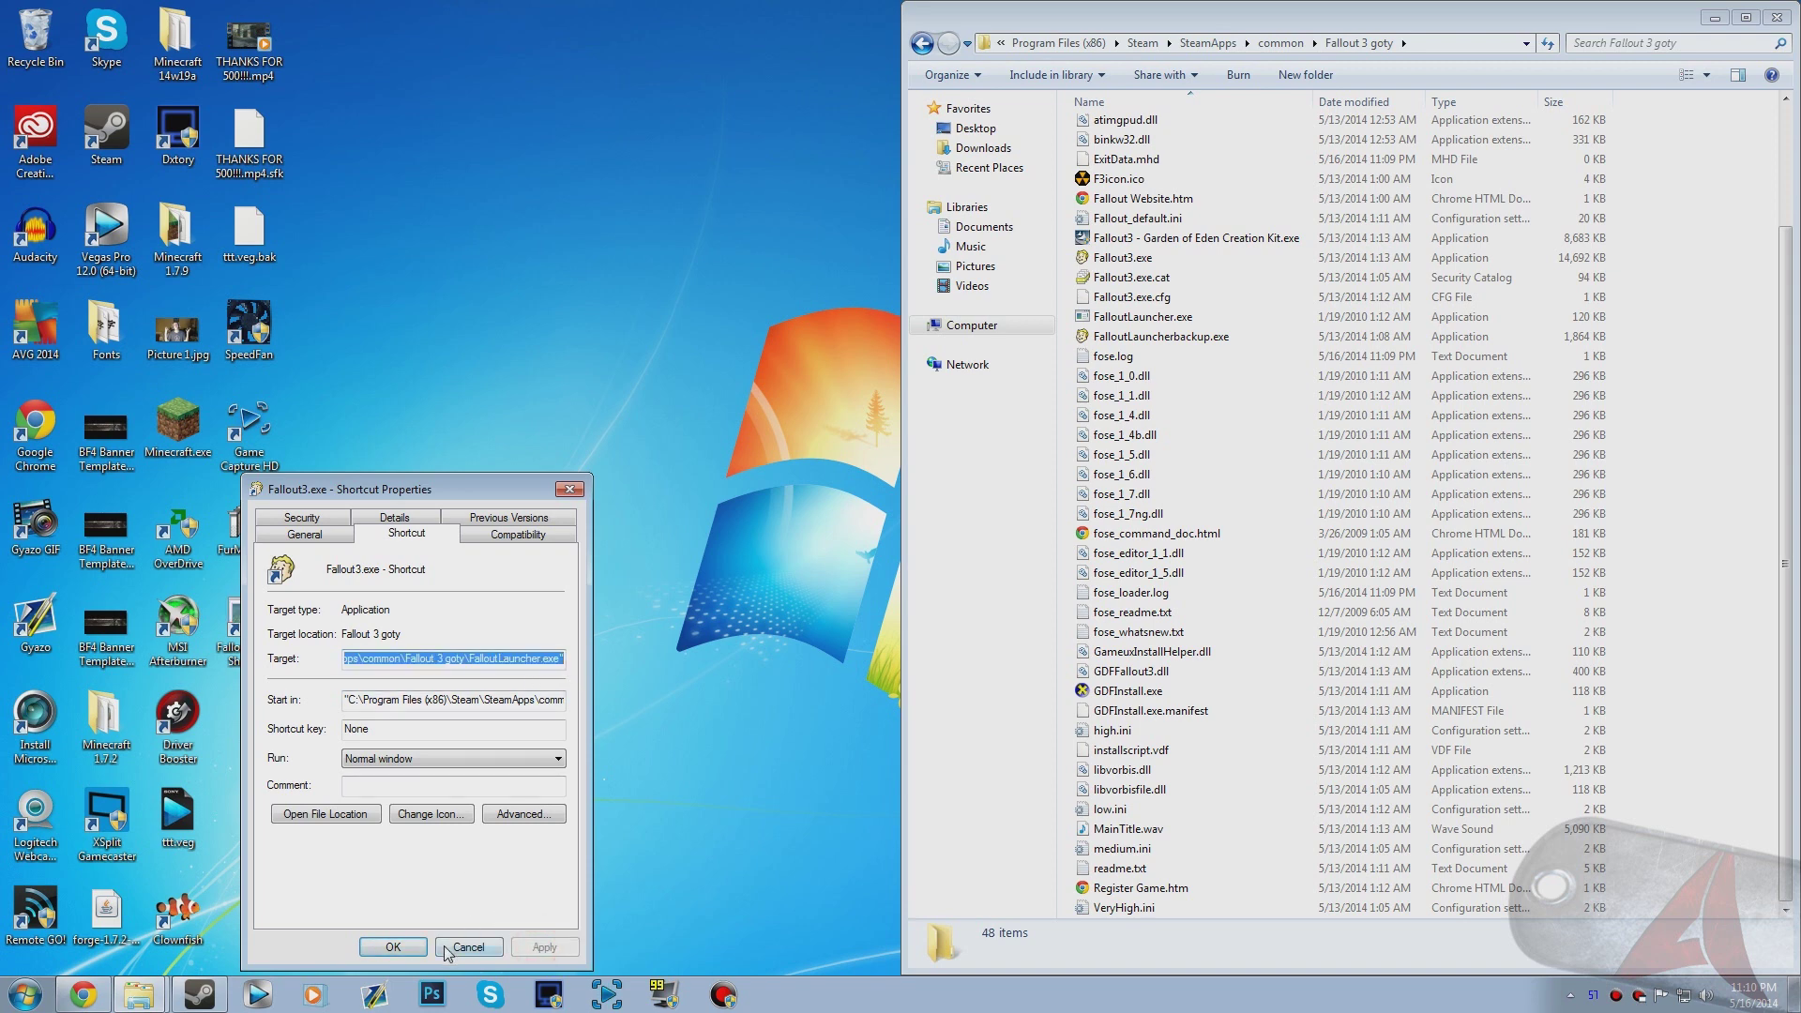
{"action": "left_click", "coordinate": [393, 947]}
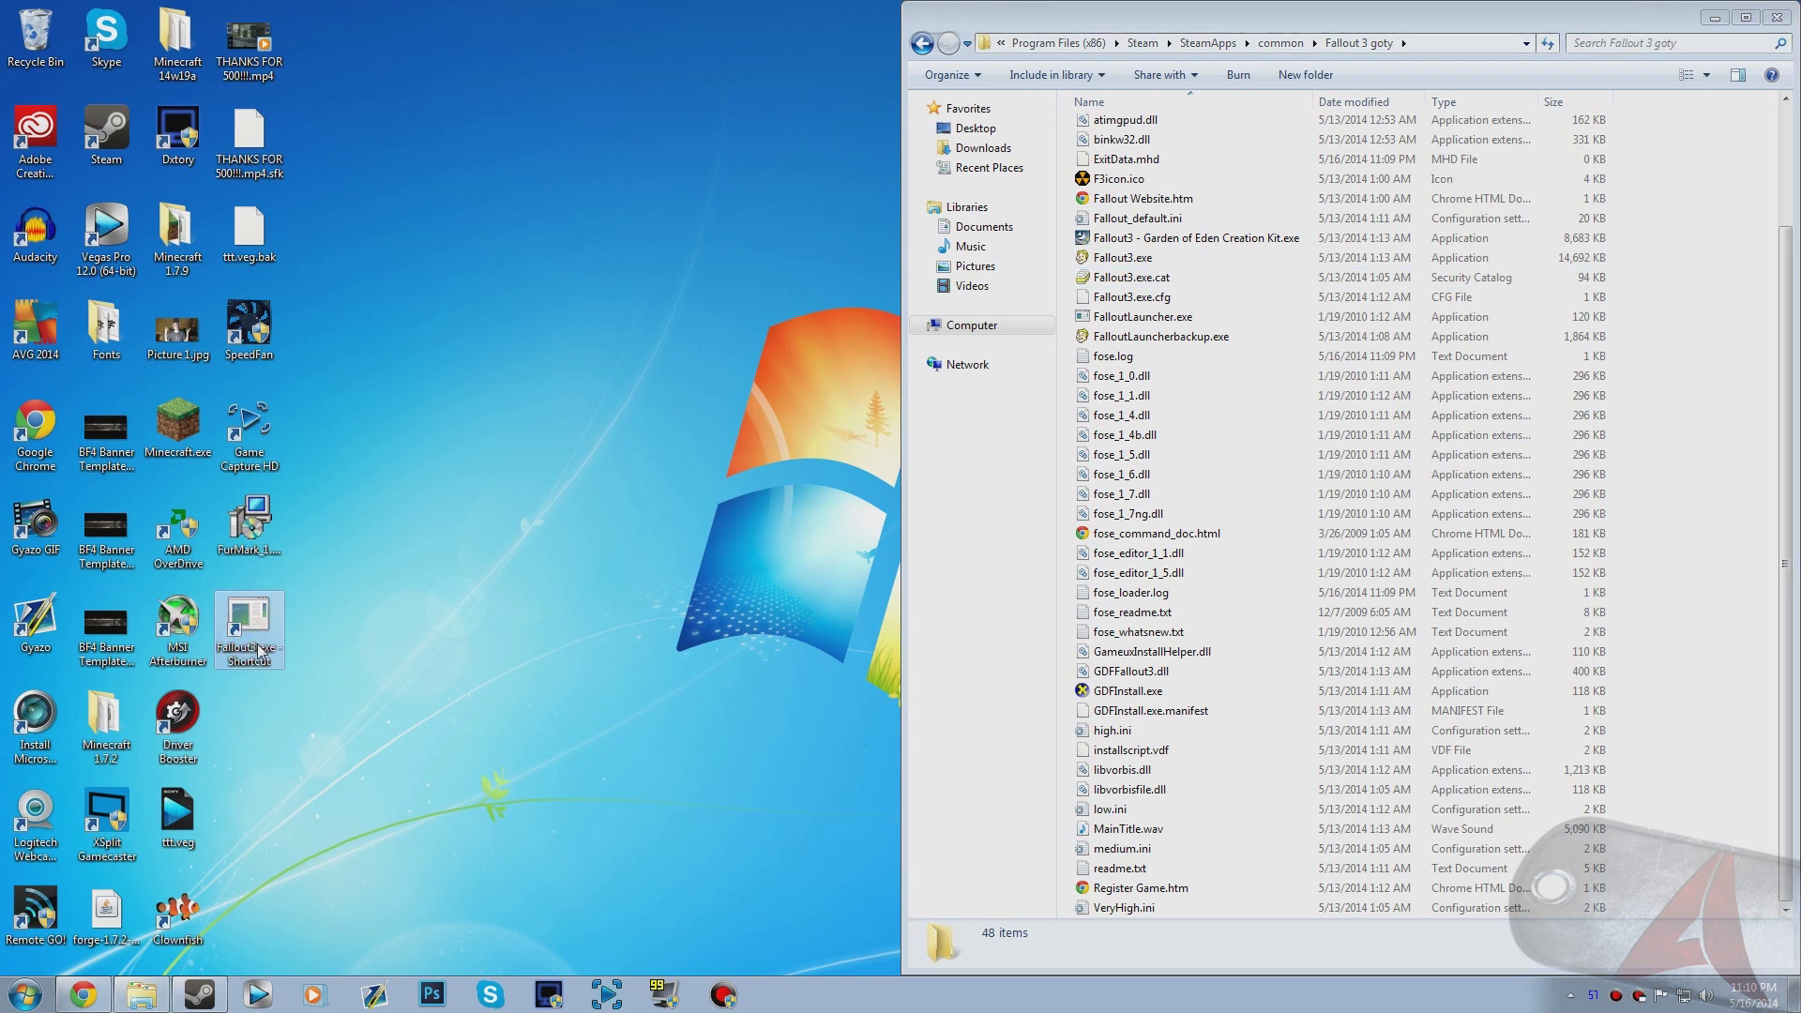
{"action": "key", "text": "Delete"}
{"action": "left_click", "coordinate": [975, 573]}
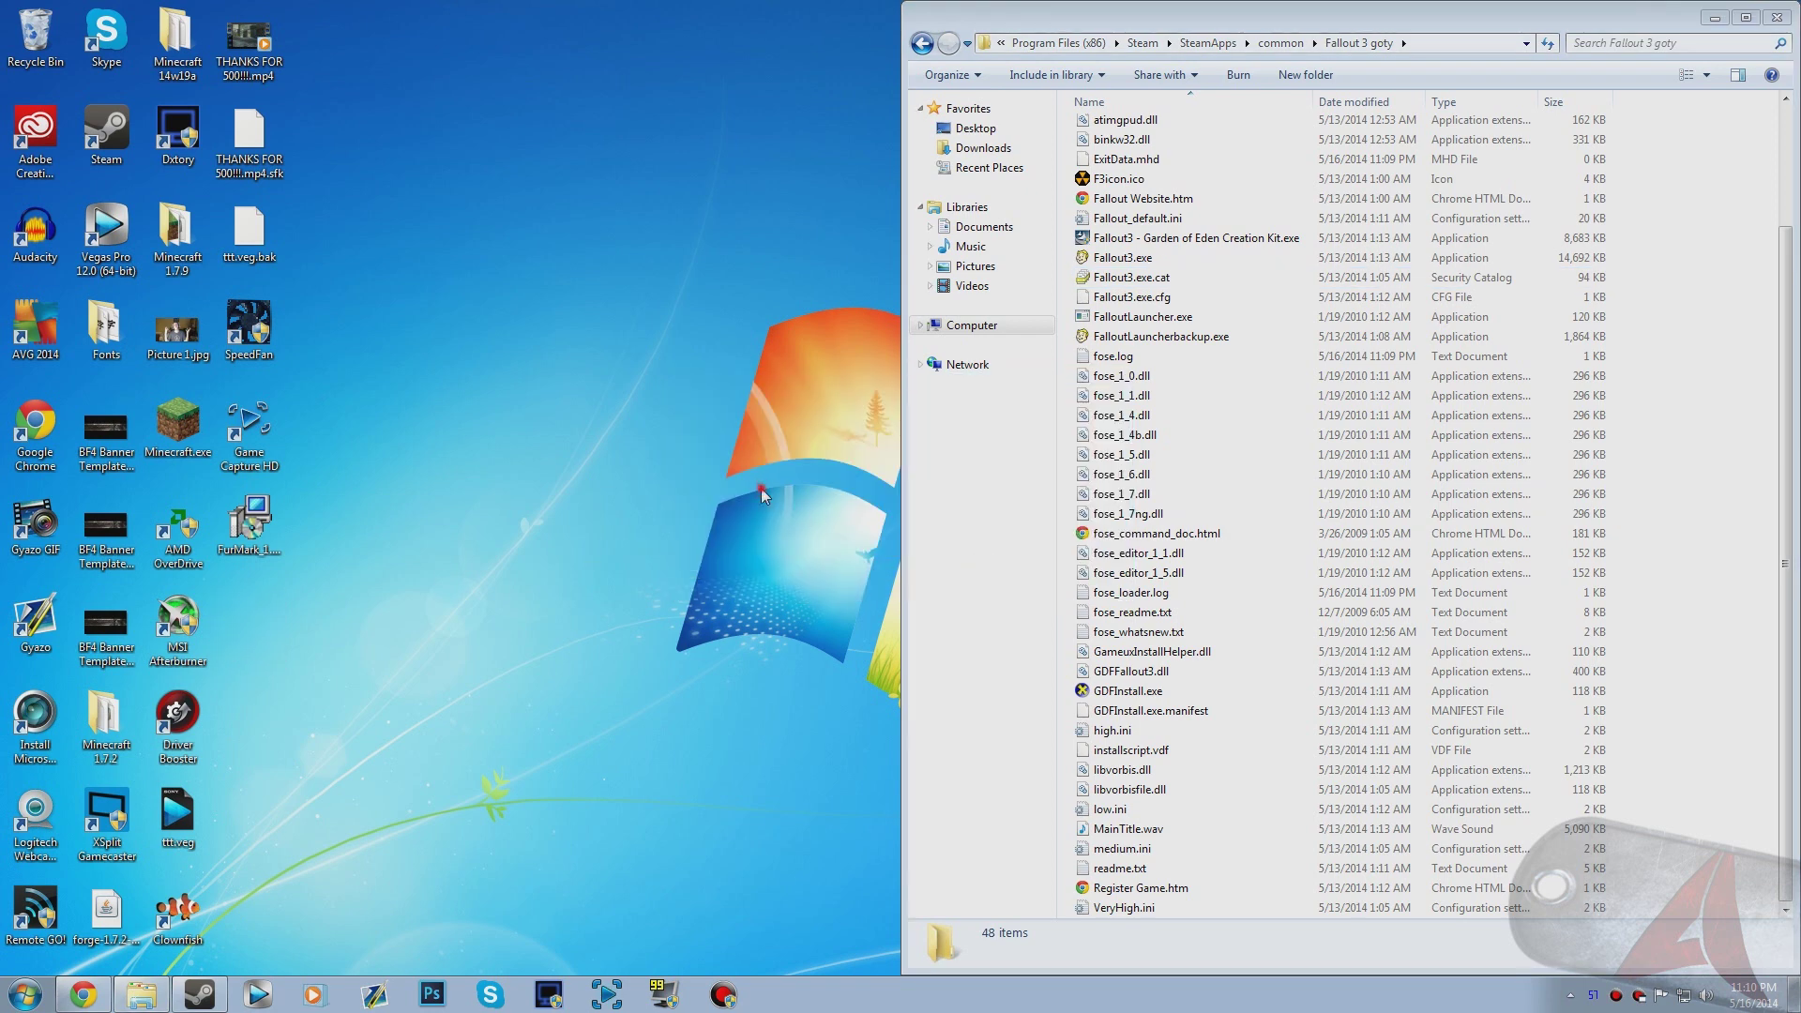
Step: Check FalloutLauncher.exe's context menu, then select FalloutLauncherbackup.exe, fose_1_0.dll and fose.log in turn
{"action": "right_click", "coordinate": [1132, 316]}
{"action": "left_click", "coordinate": [802, 380]}
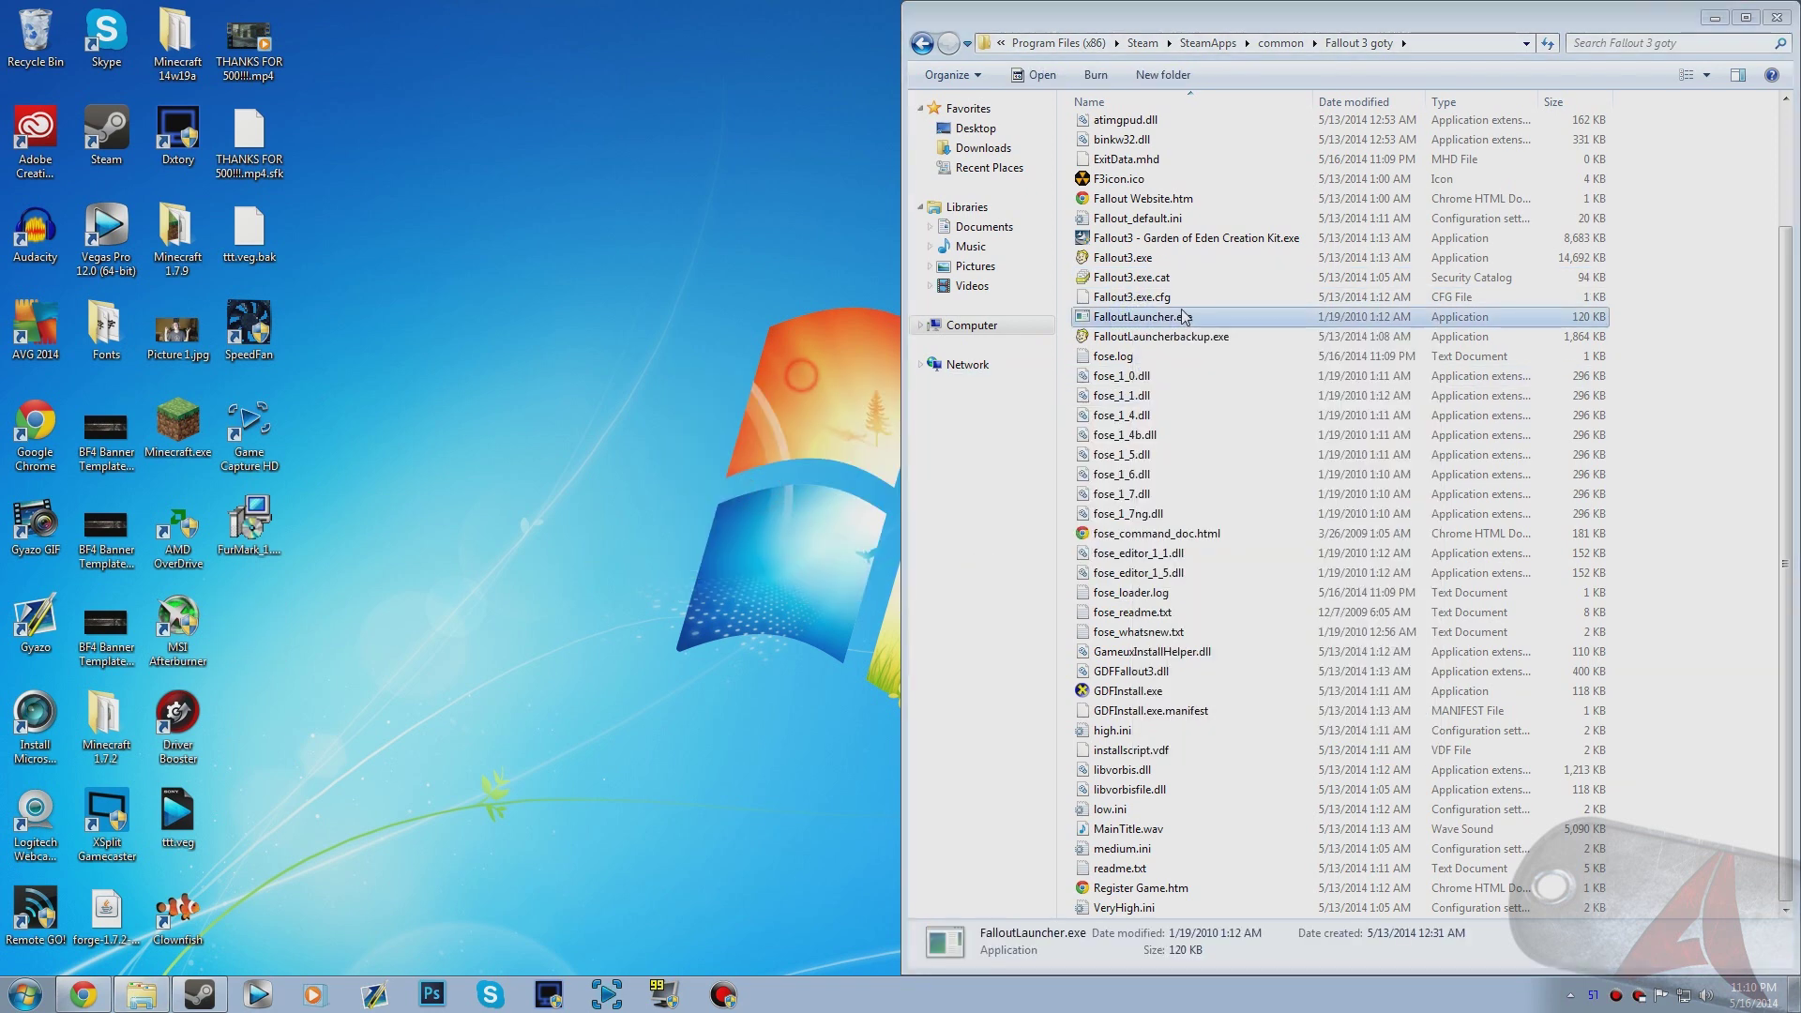
{"action": "right_click", "coordinate": [1181, 317]}
{"action": "left_click", "coordinate": [582, 460]}
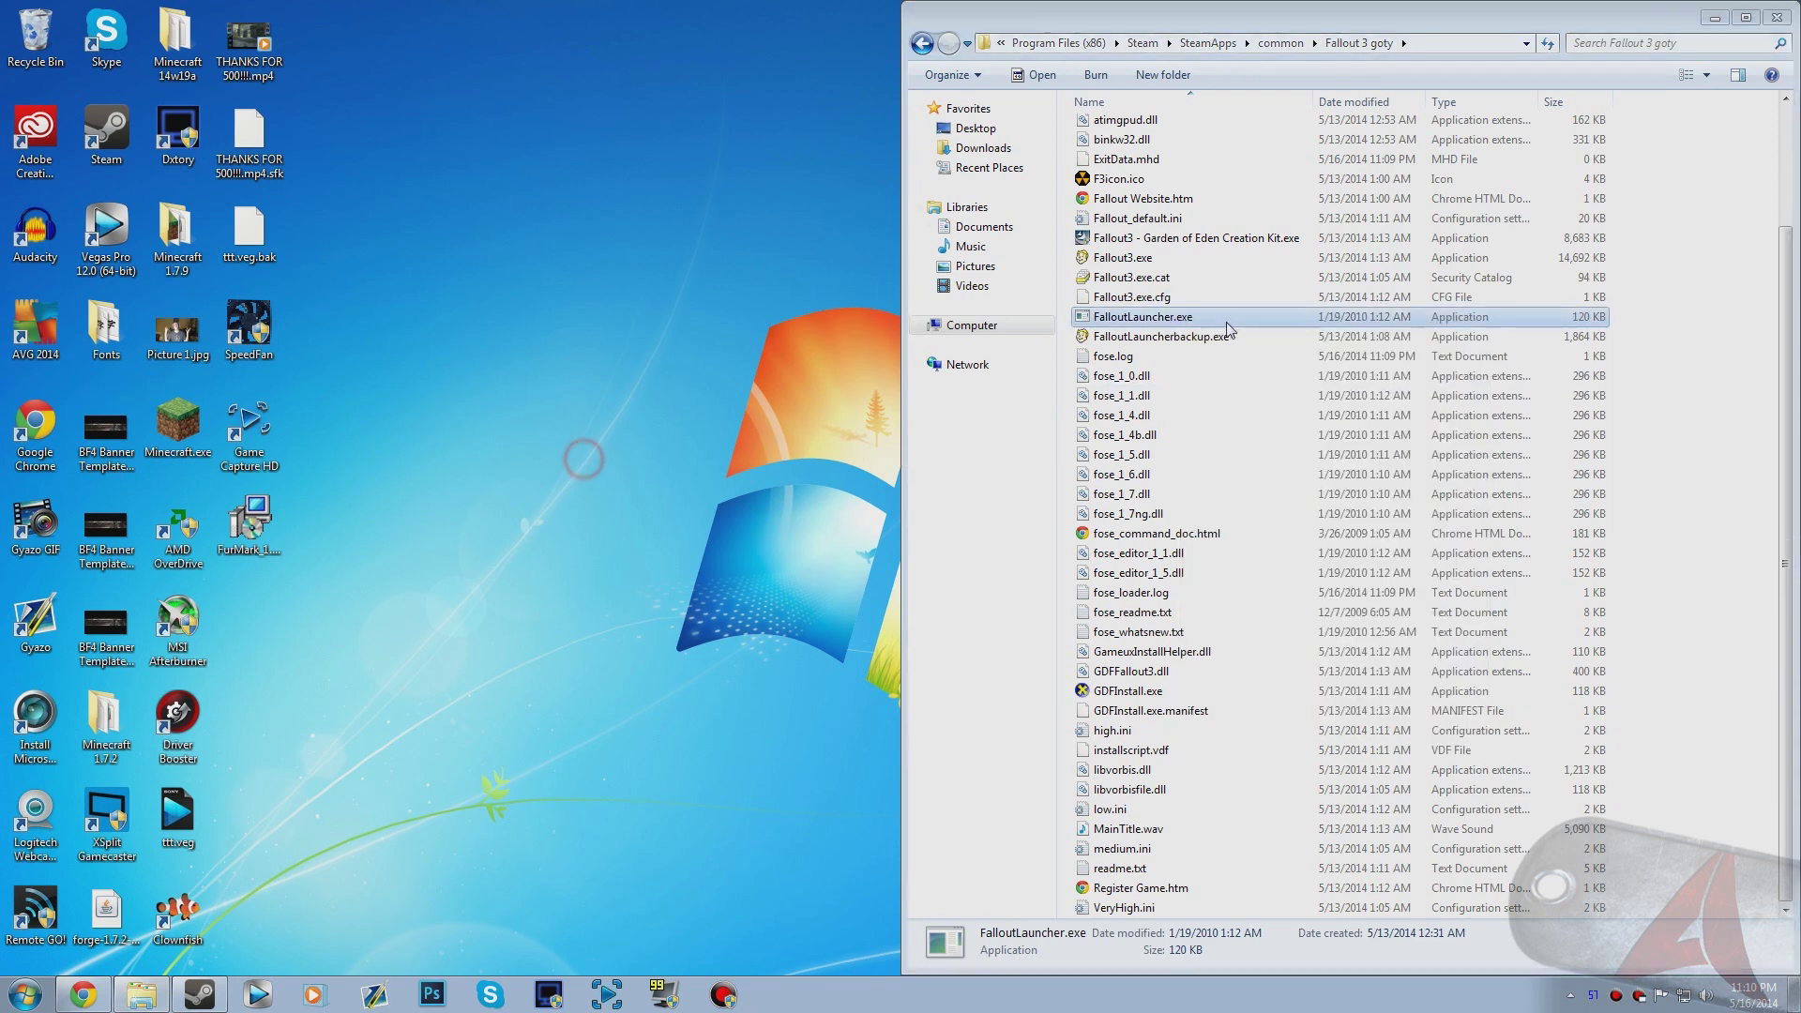
{"action": "left_click", "coordinate": [1164, 336]}
{"action": "left_click", "coordinate": [1194, 377]}
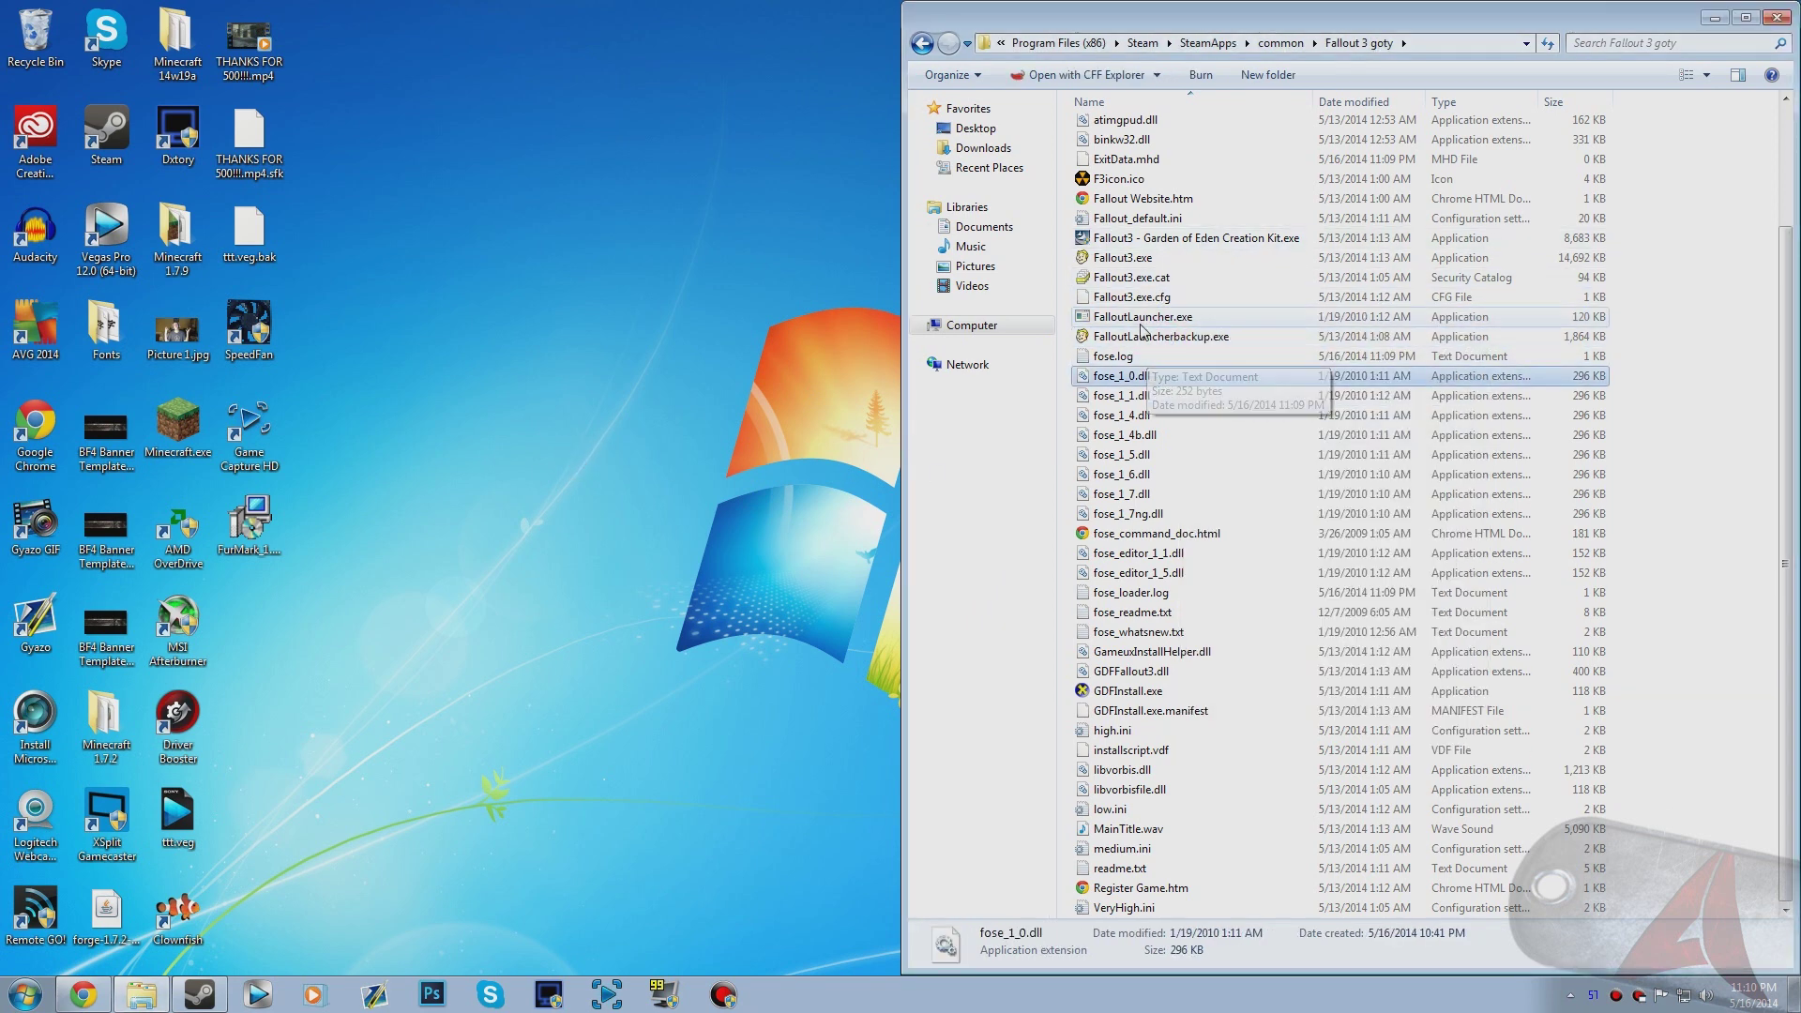
{"action": "left_click", "coordinate": [1149, 338]}
{"action": "left_click", "coordinate": [1146, 355]}
Step: Move up through 'common' to Program Files (x86) and restore Steam's Fallout 3 GOTY page
{"action": "left_click", "coordinate": [1281, 43]}
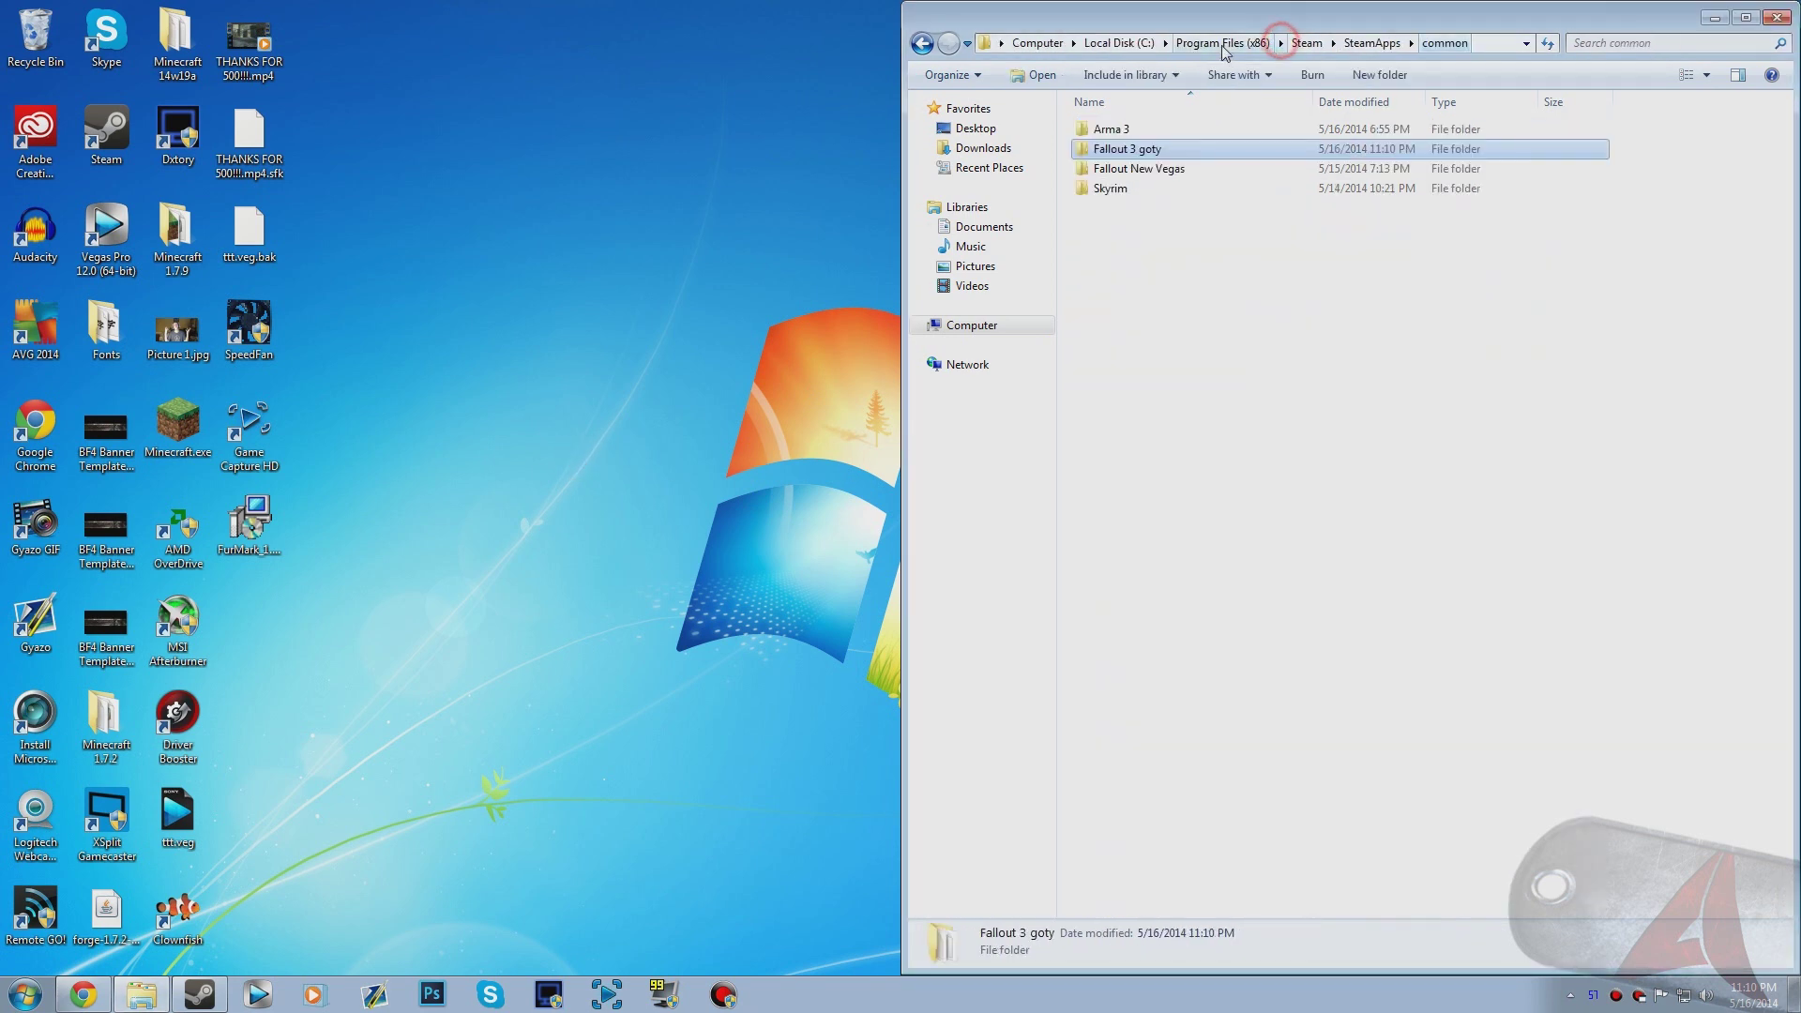
{"action": "left_click", "coordinate": [1123, 44]}
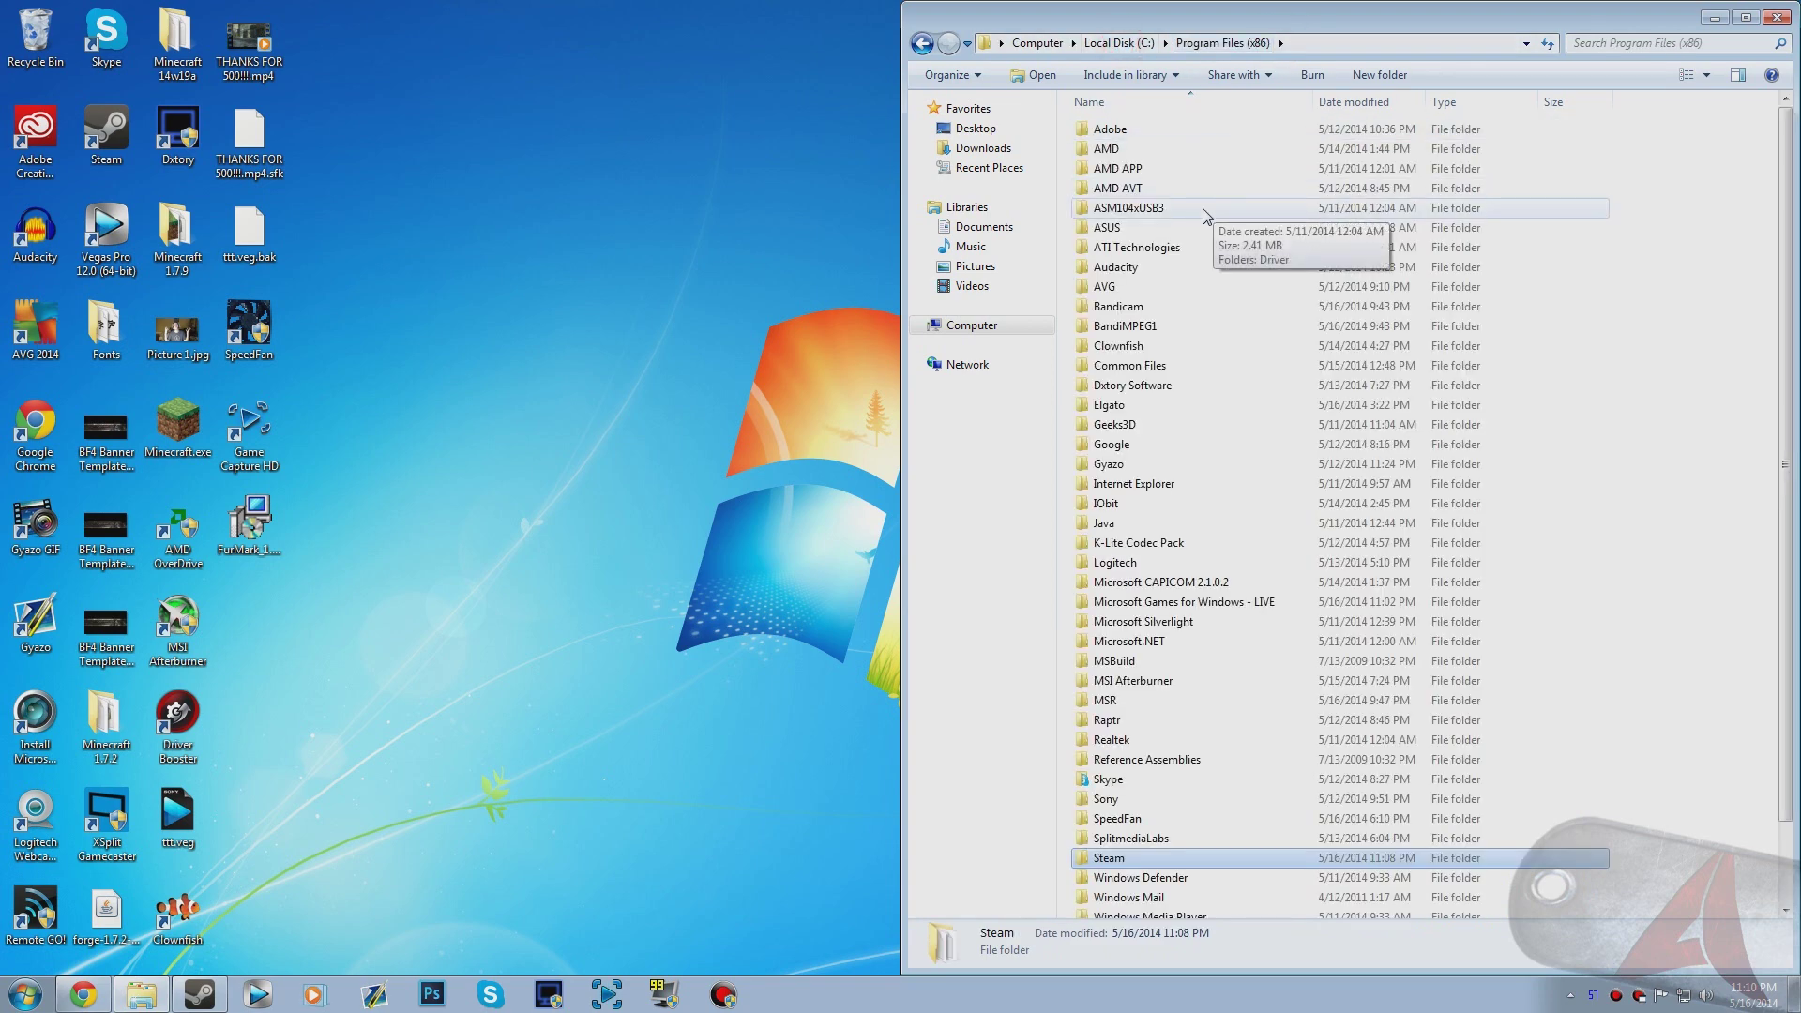
{"action": "left_click", "coordinate": [202, 996]}
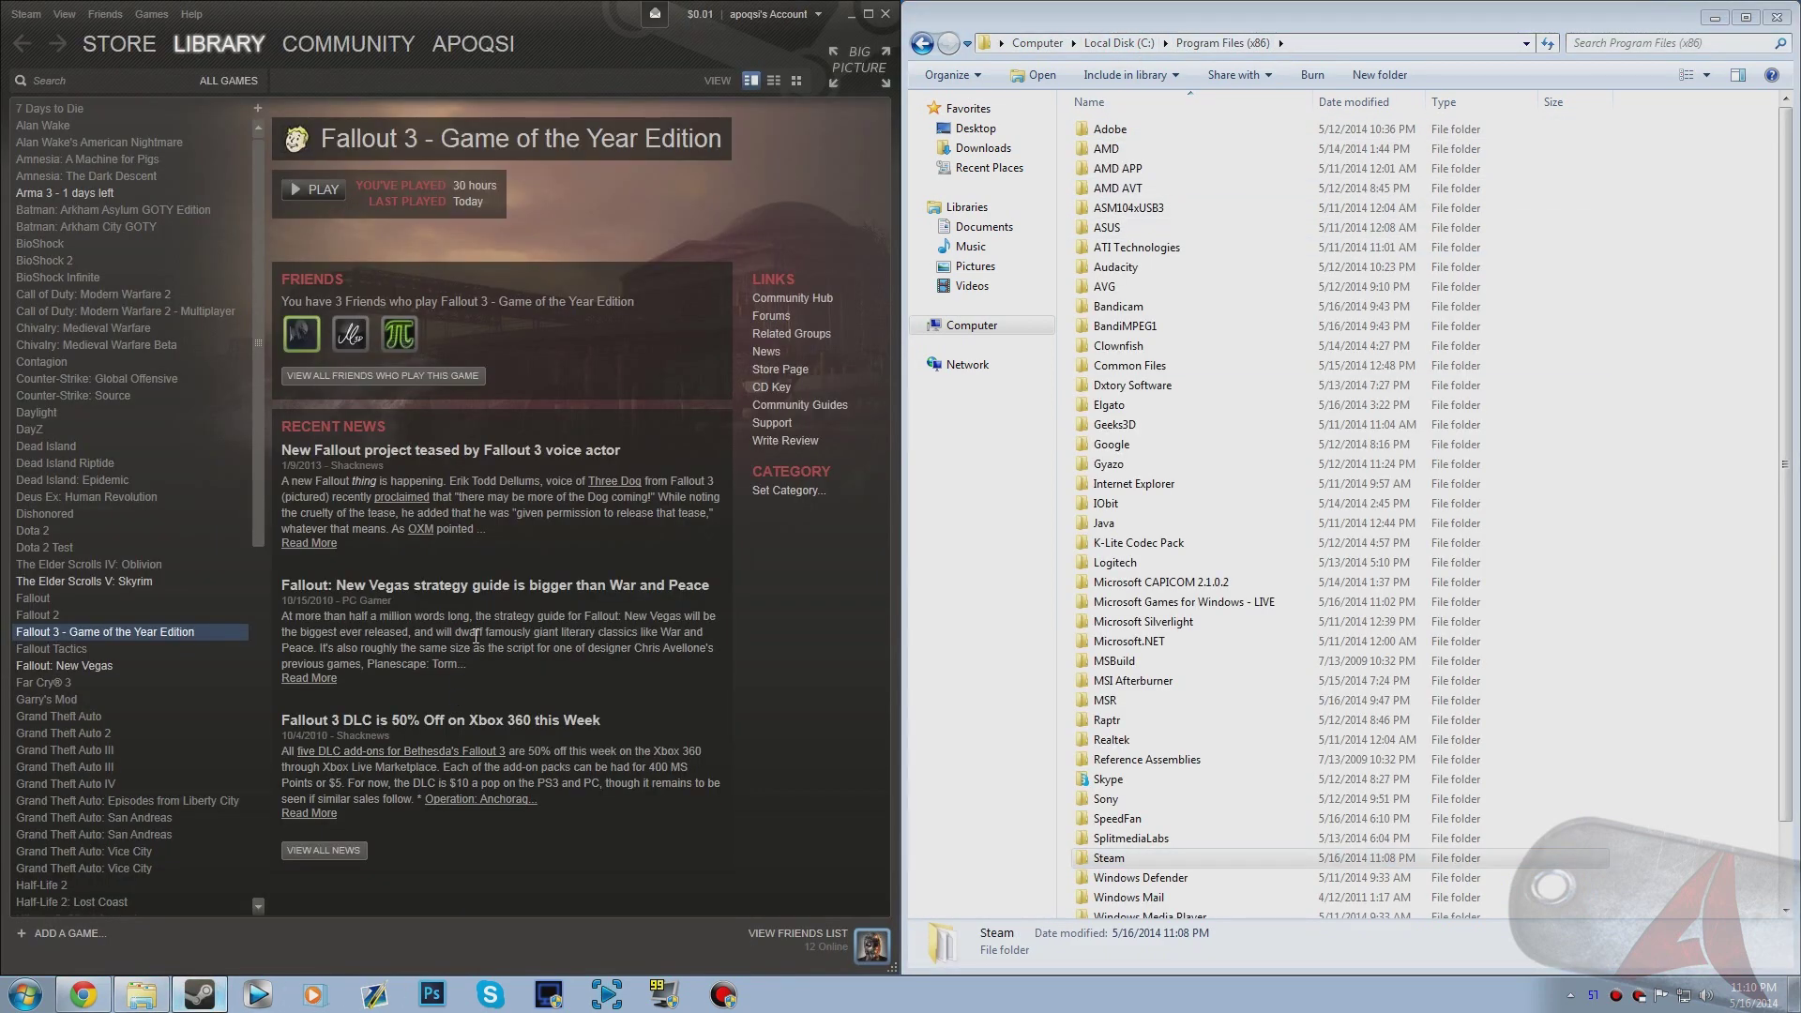